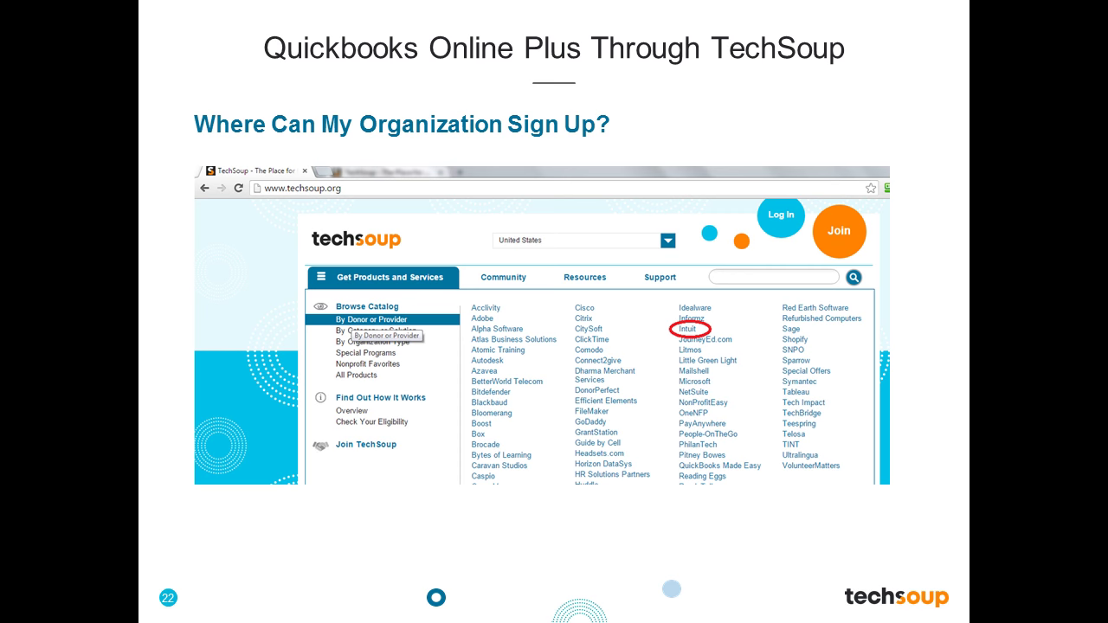
Advance to slide 23 on the Intuit Donation Program, then open the QuickBooks activation link in the email
key("Right")
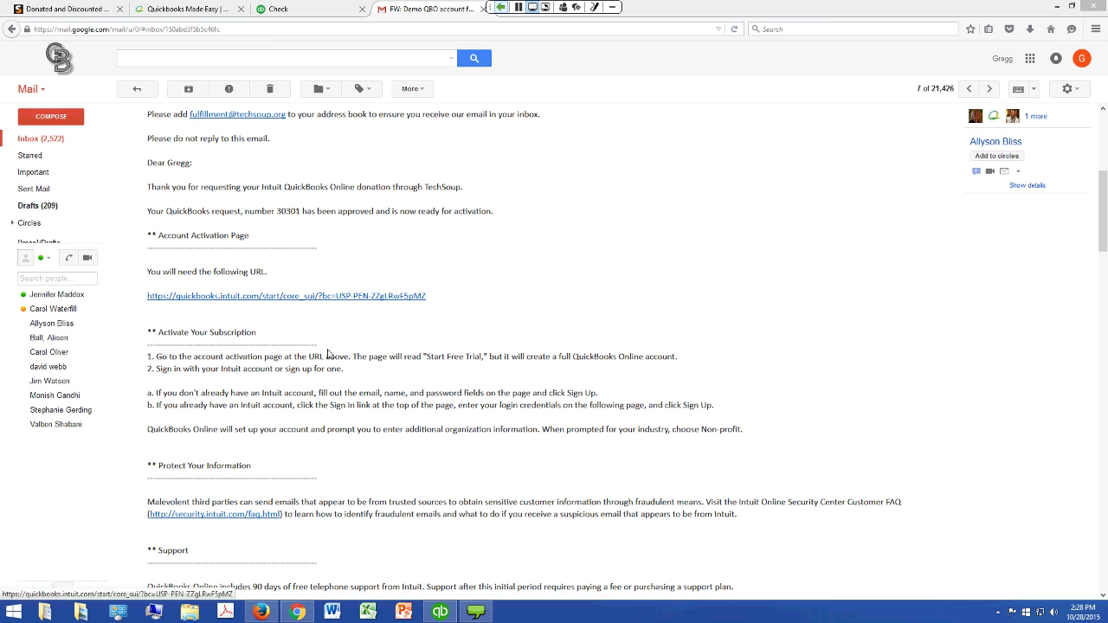
left_click(381, 296)
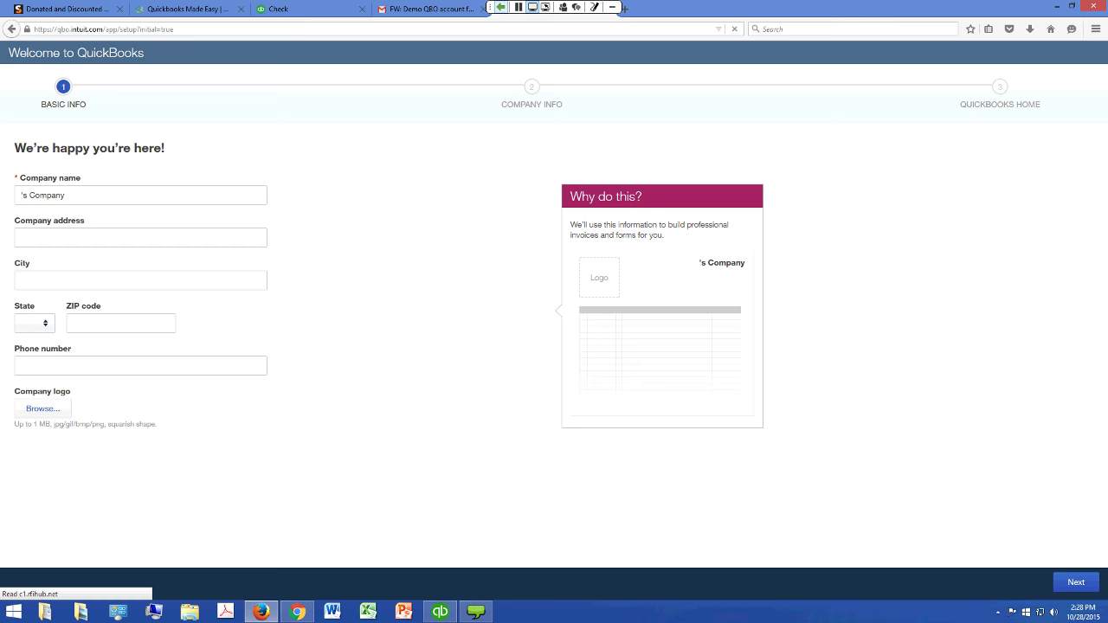
Bring up the Firefox menu to start a private browsing window
left_click(1097, 29)
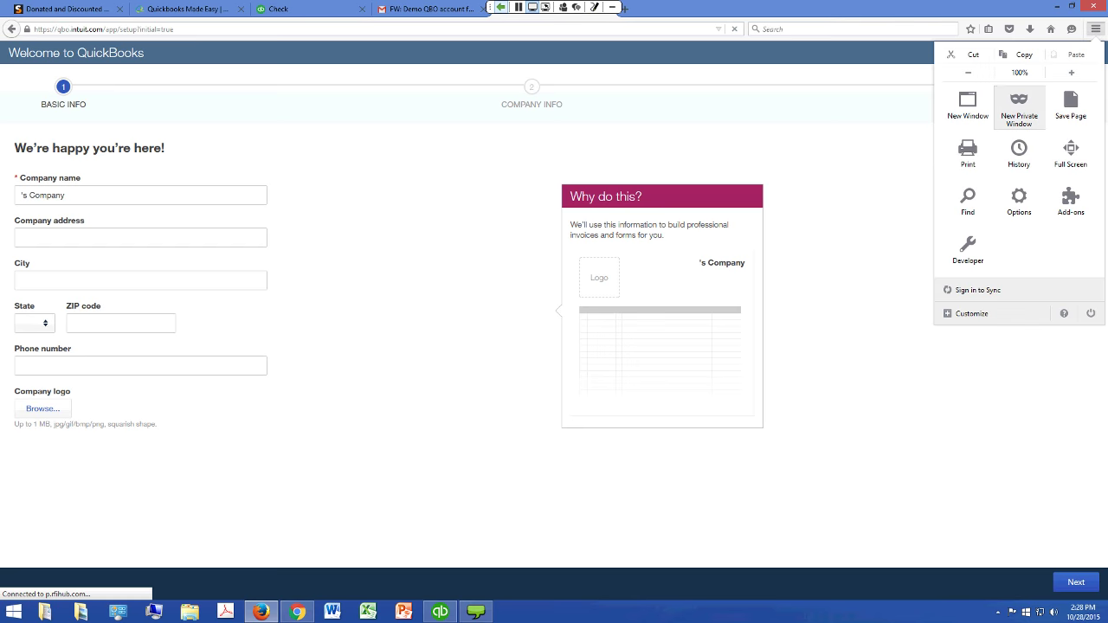
Open a new private Firefox window and paste in the QuickBooks activation link copied from Gmail
left_click(1019, 109)
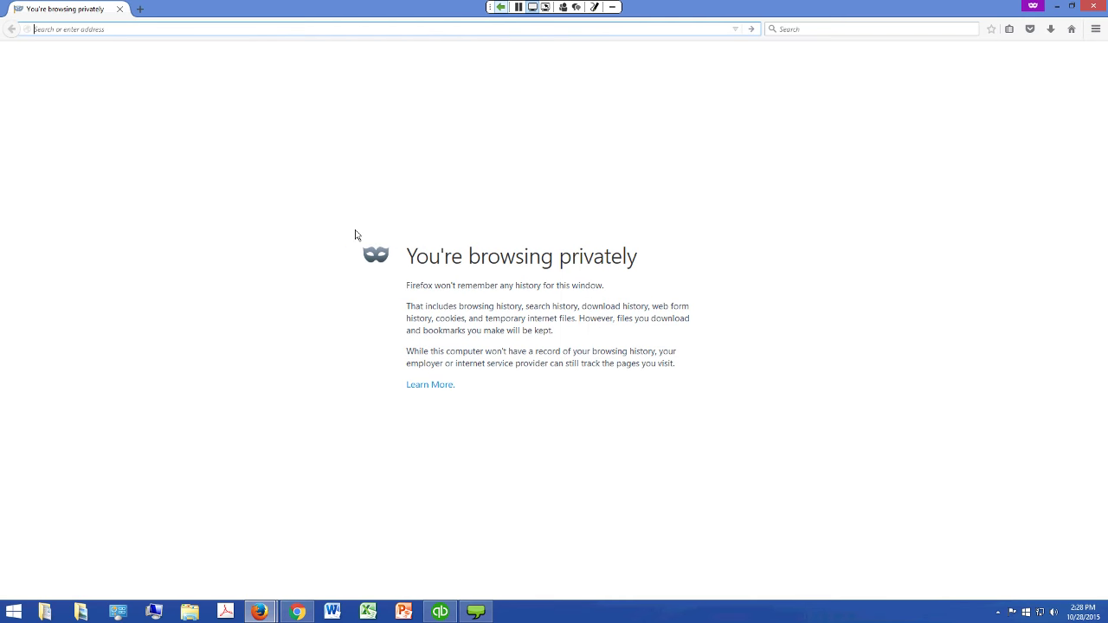
key("alt+Tab")
key("alt+Tab")
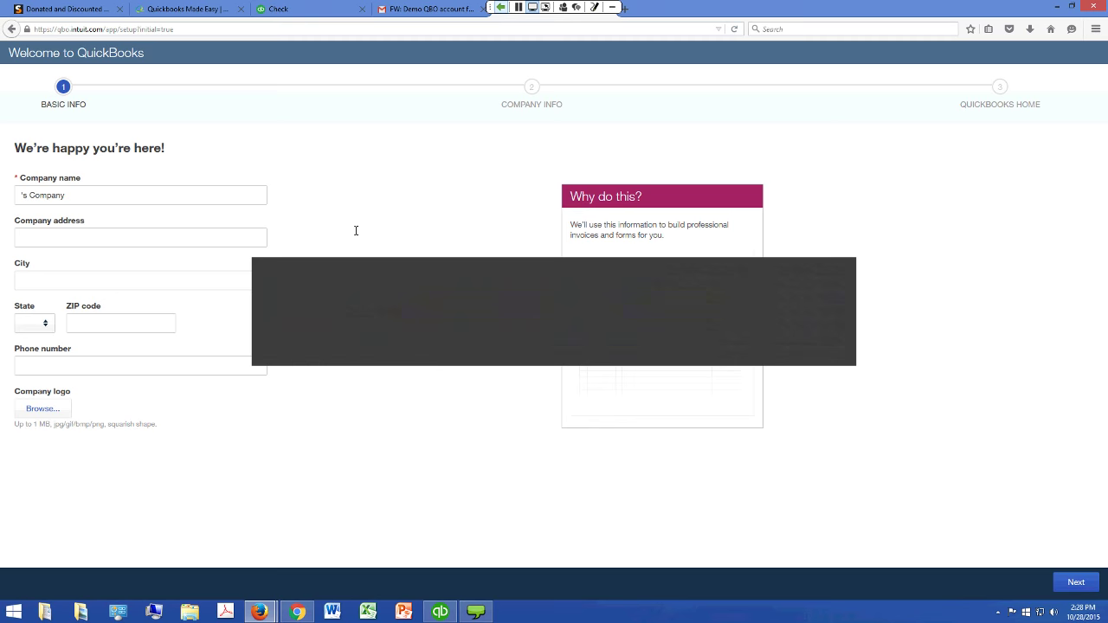
key("Tab")
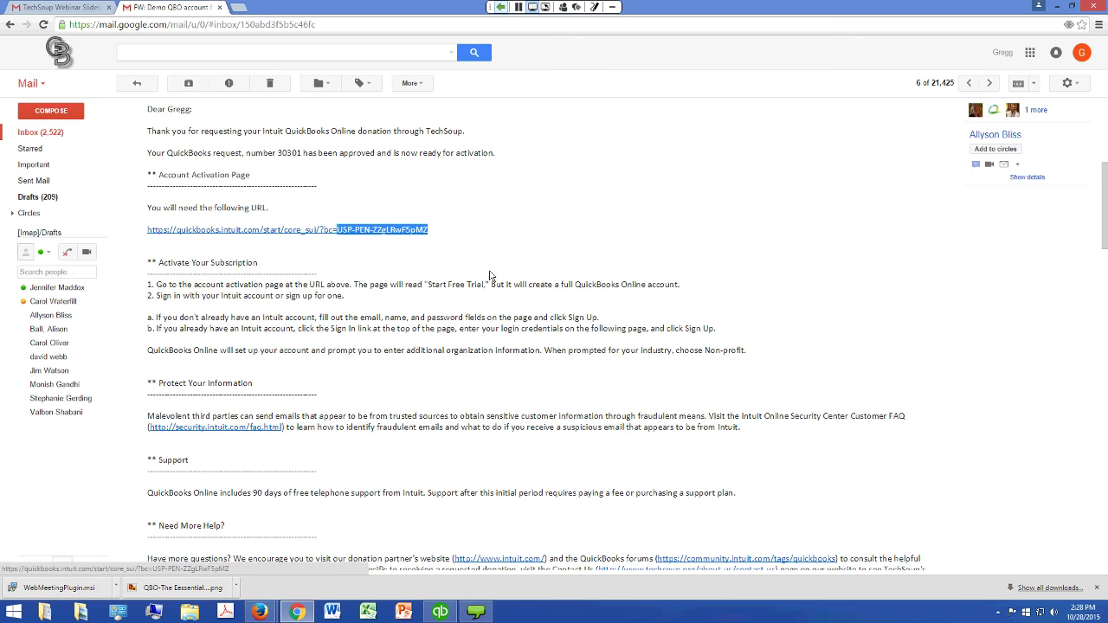
left_click_drag(336, 229, 180, 229)
left_click_drag(489, 276, 147, 230)
key("ctrl+c")
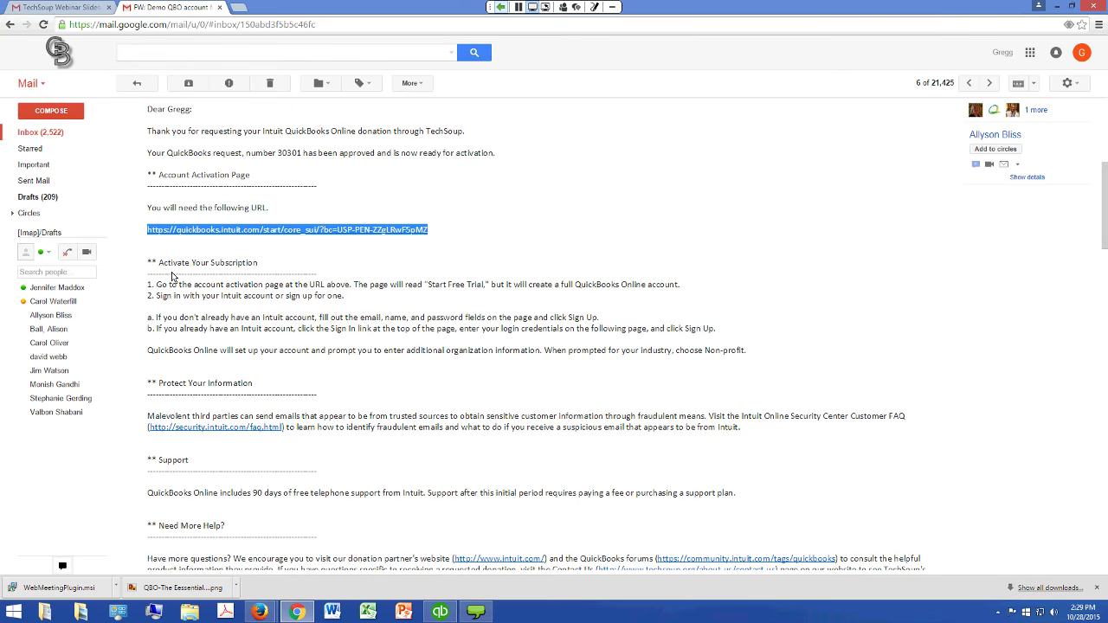
key("alt+Tab")
key("ctrl+shift+p")
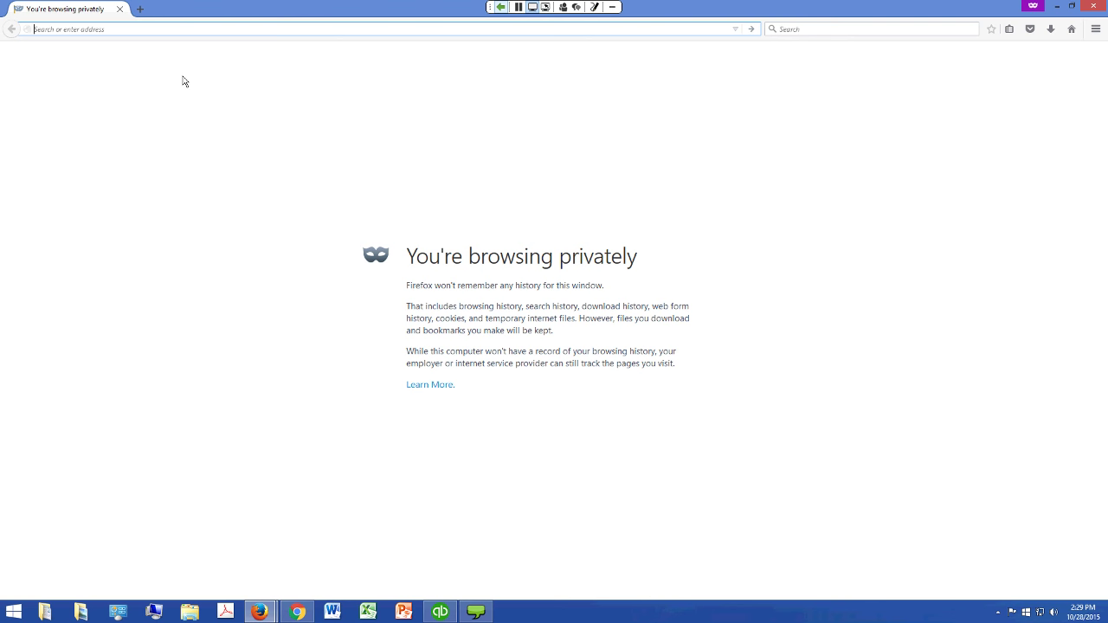
key("ctrl+v")
Load the sign-up page and enter an unused email address in both Email and Confirm Email
key("Return")
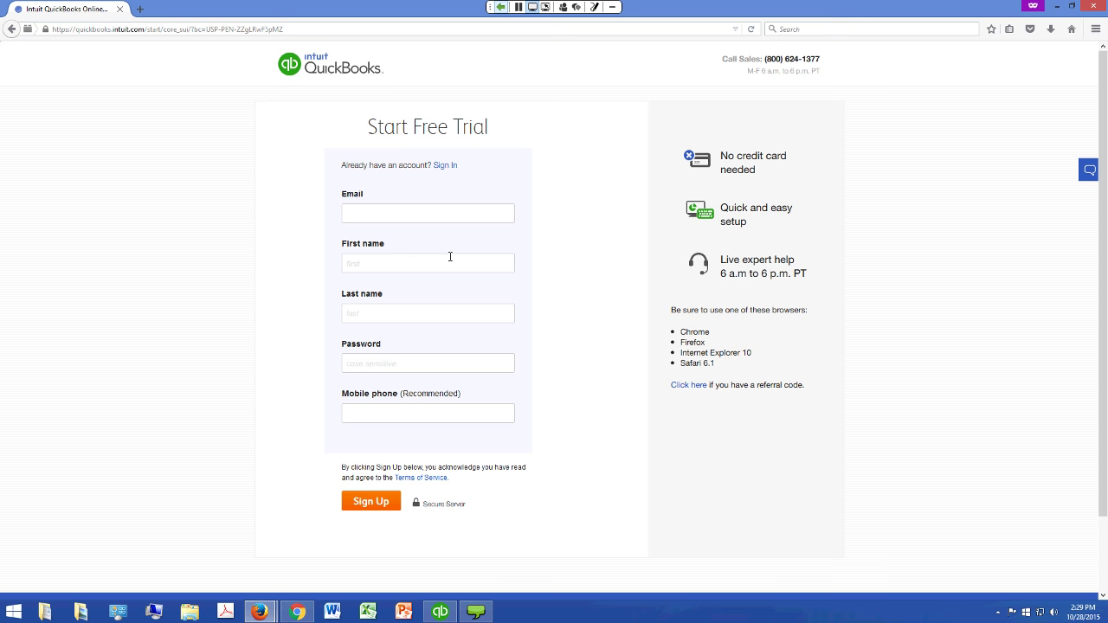
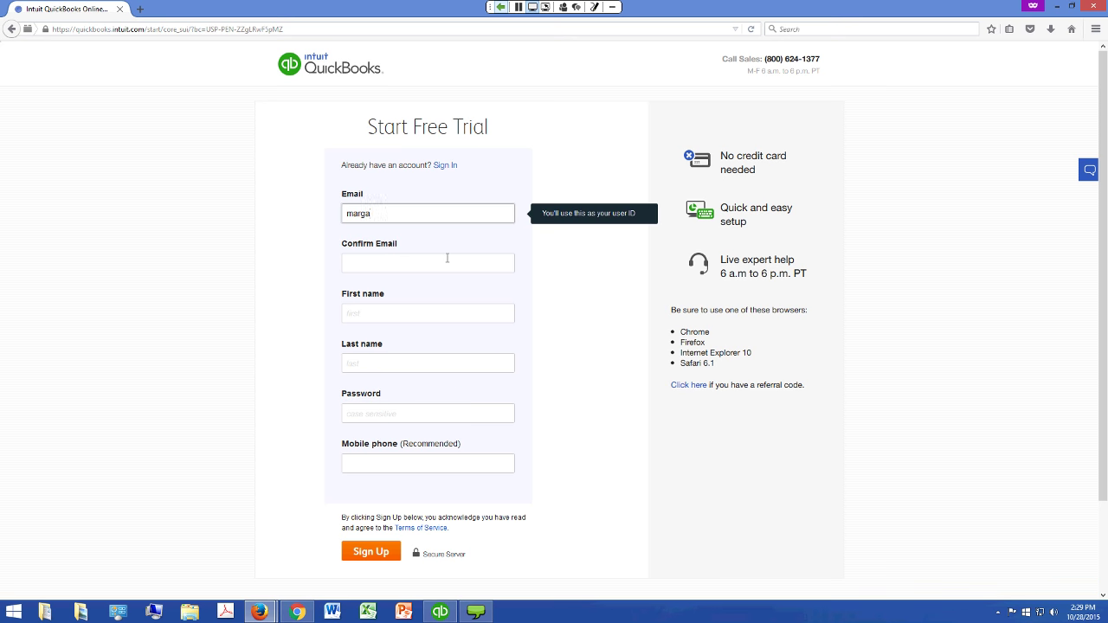
key("ctrl+a")
key("ctrl+c")
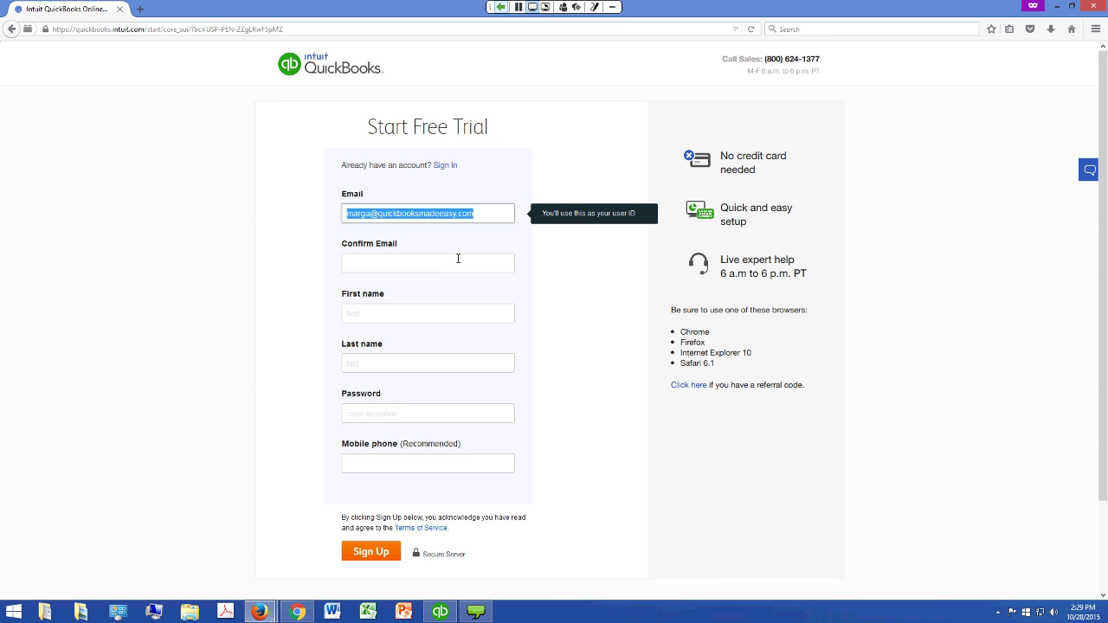
key("Tab")
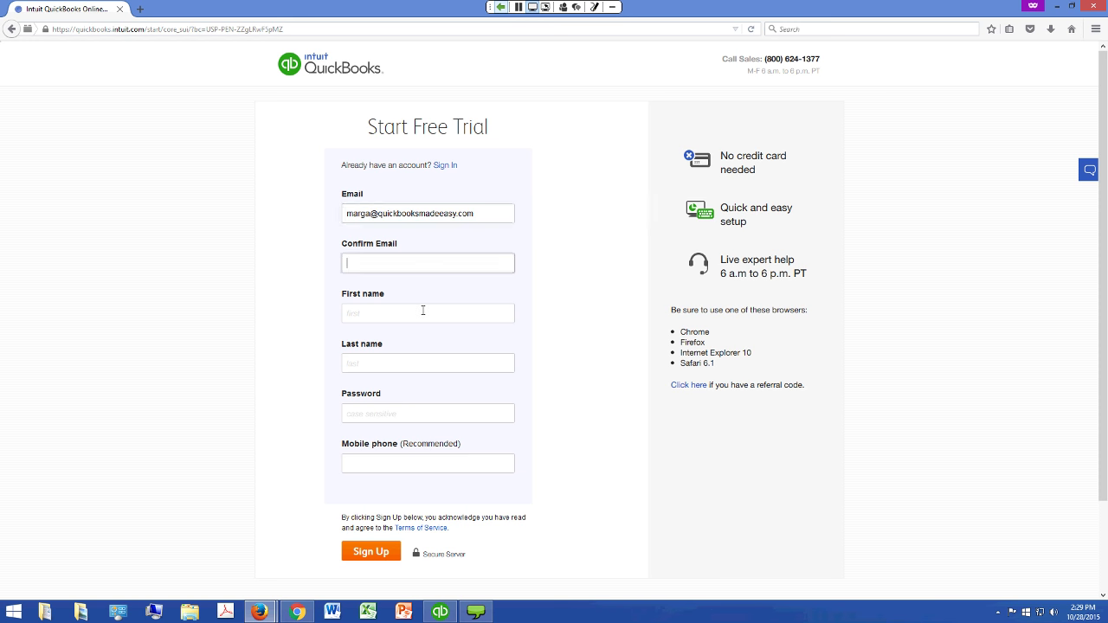
key("ctrl+v")
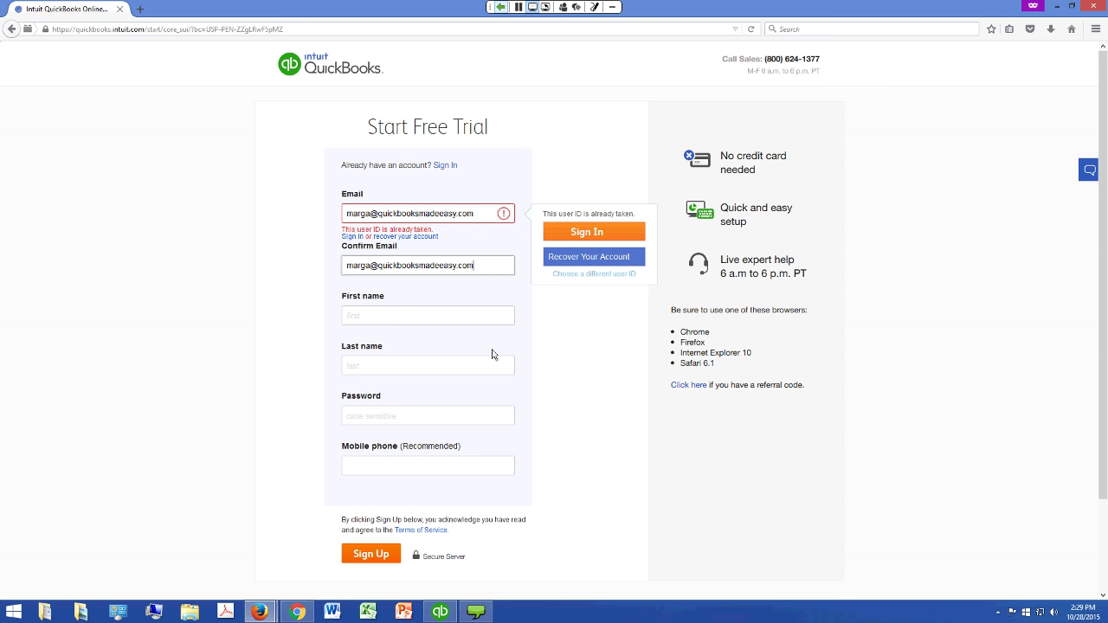
left_click(438, 255)
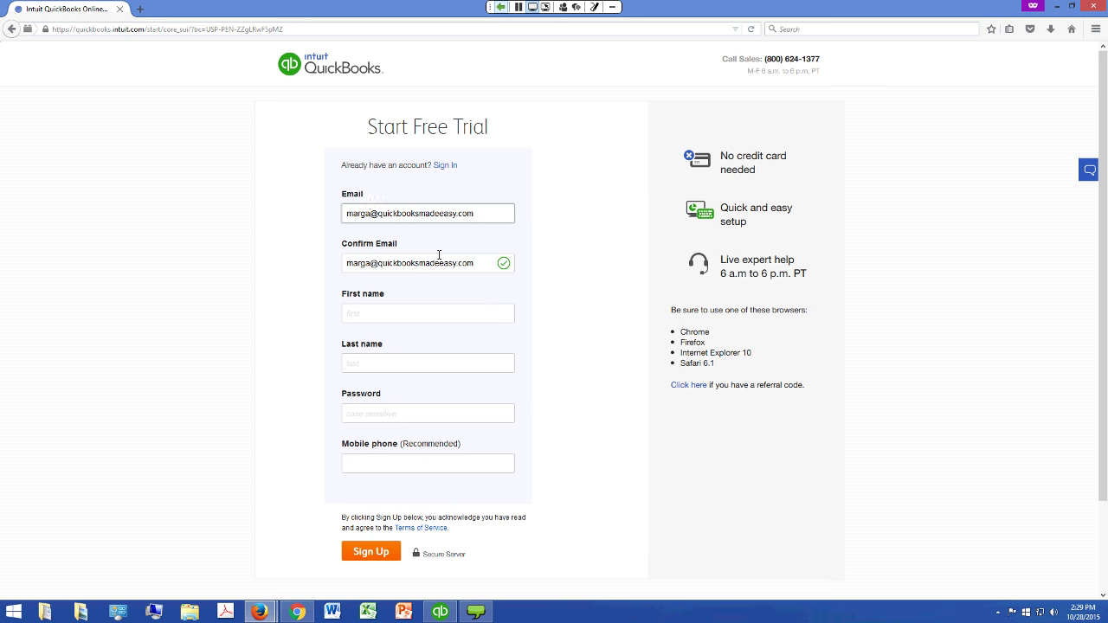
type("1")
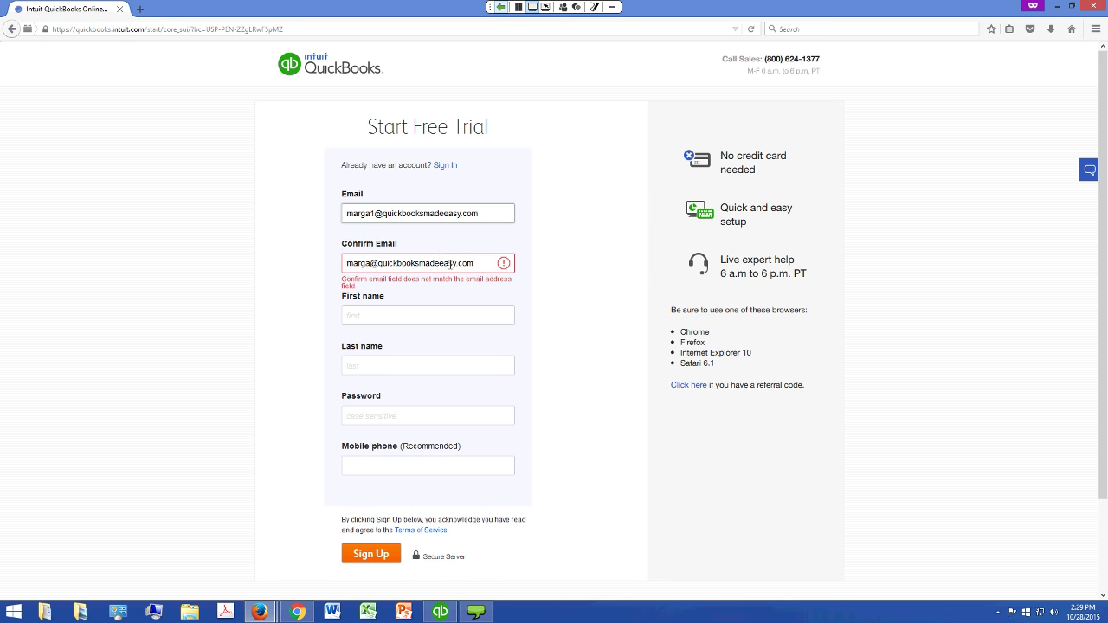
left_click(475, 263)
key("Home")
key("Right")
key("Right")
key("Right")
key("Right")
key("Right")
type("1")
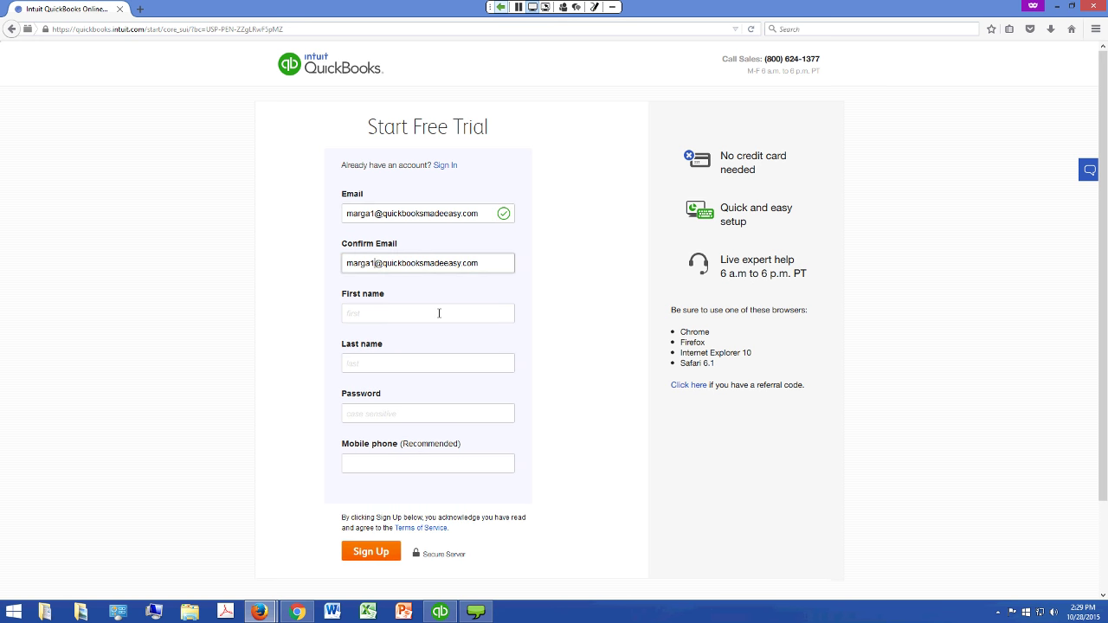
Enter the user's first and last name, then the password and its confirmation
left_click(441, 313)
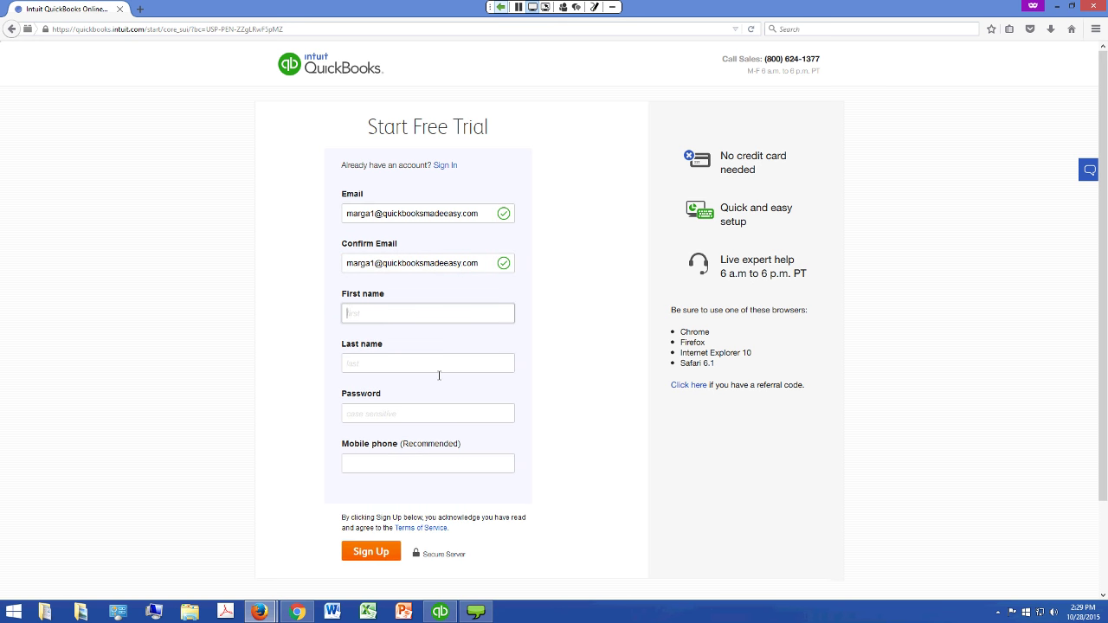
type("Marga")
key("BackSpace")
key("BackSpace")
key("BackSpace")
key("BackSpace")
key("BackSpace")
left_click(439, 372)
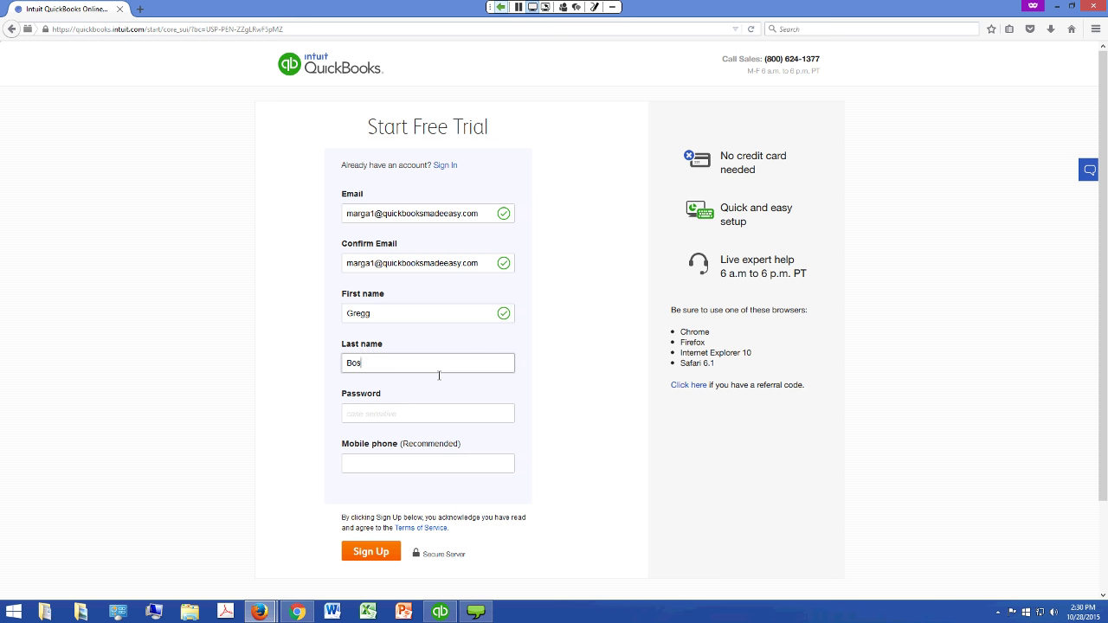
key("Tab")
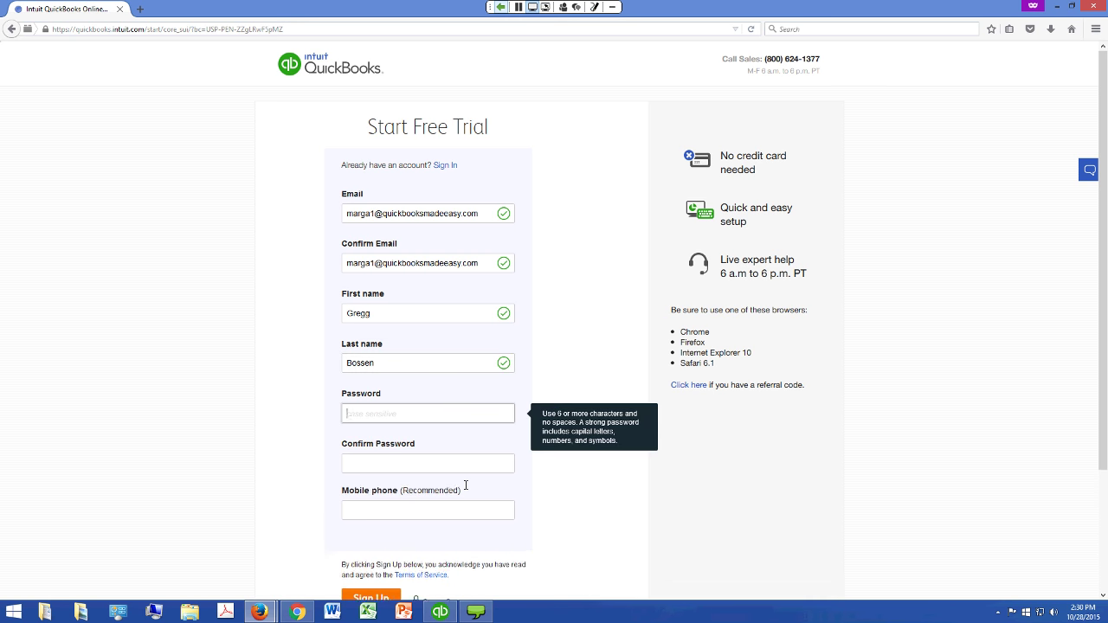
type("••••••••")
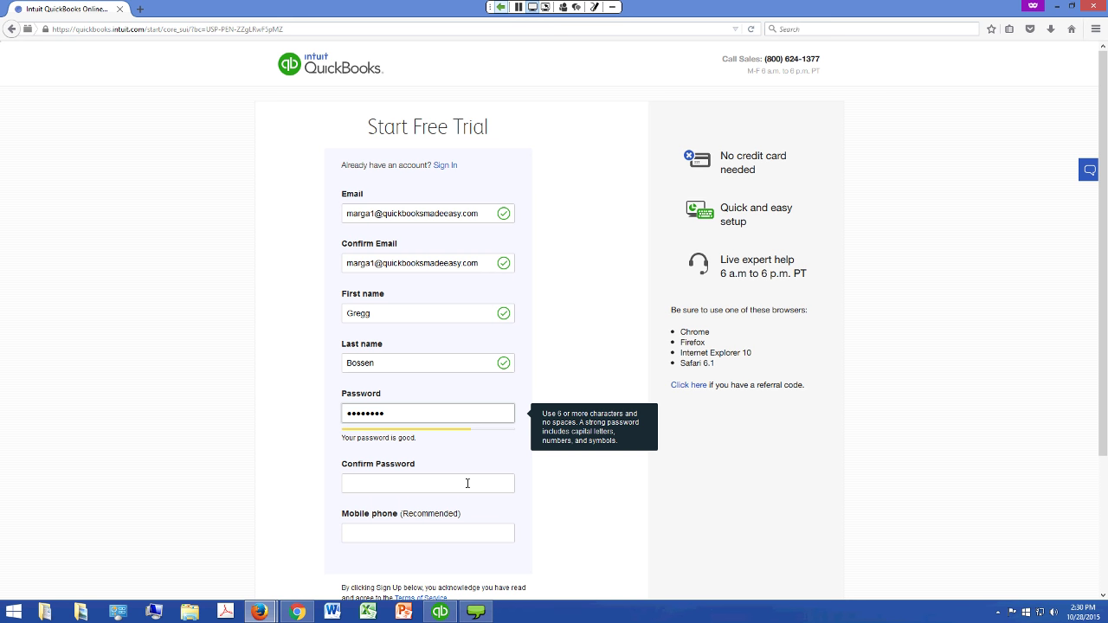
key("Tab")
type("•")
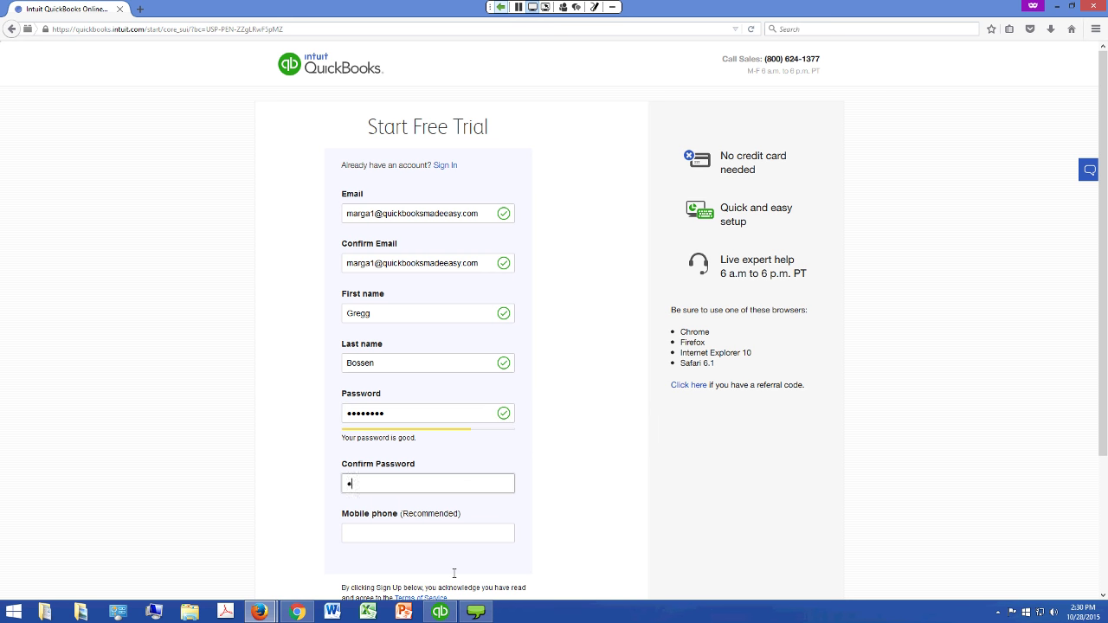
type("•••••••")
scroll(693, 439, "down", 2)
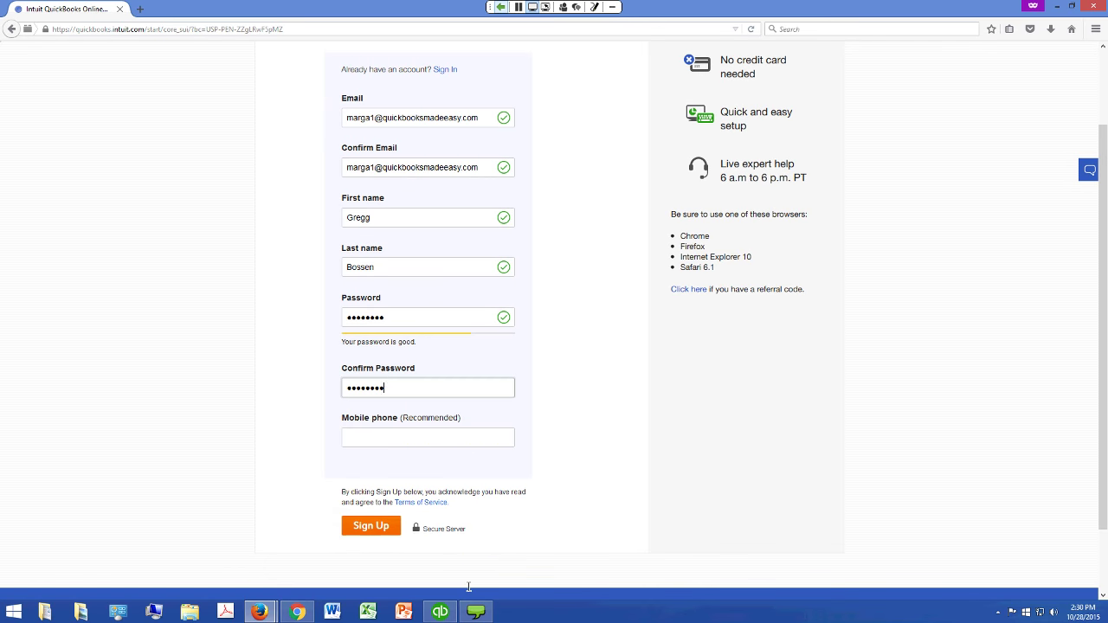
Submit the sign-up form, then enter company name My Cool Nonprofit and the street address
left_click(469, 588)
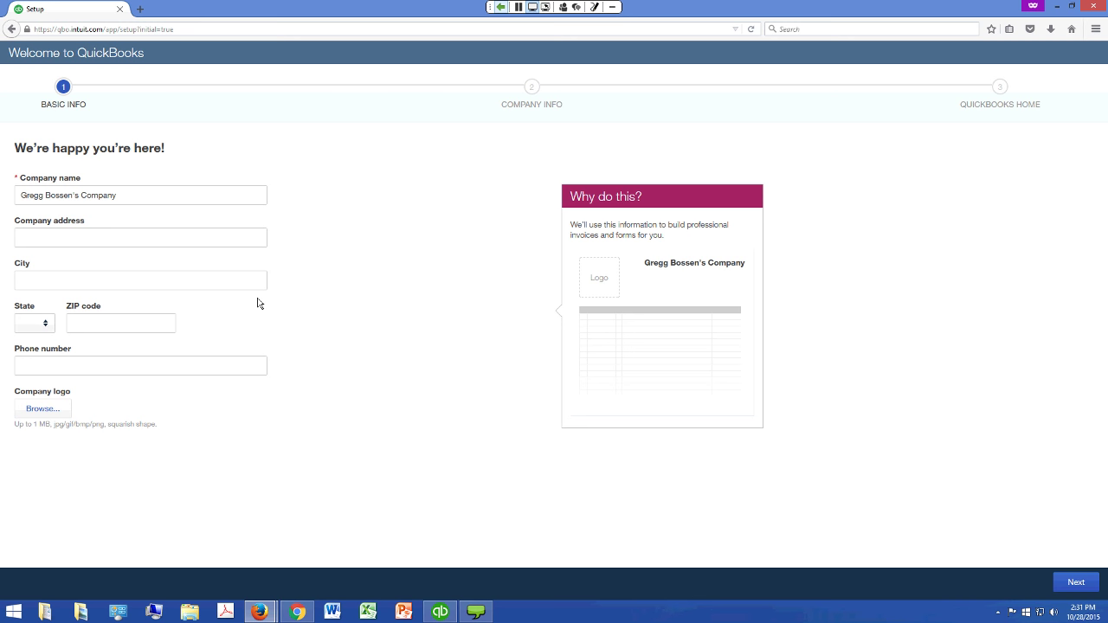
left_click_drag(21, 195, 153, 233)
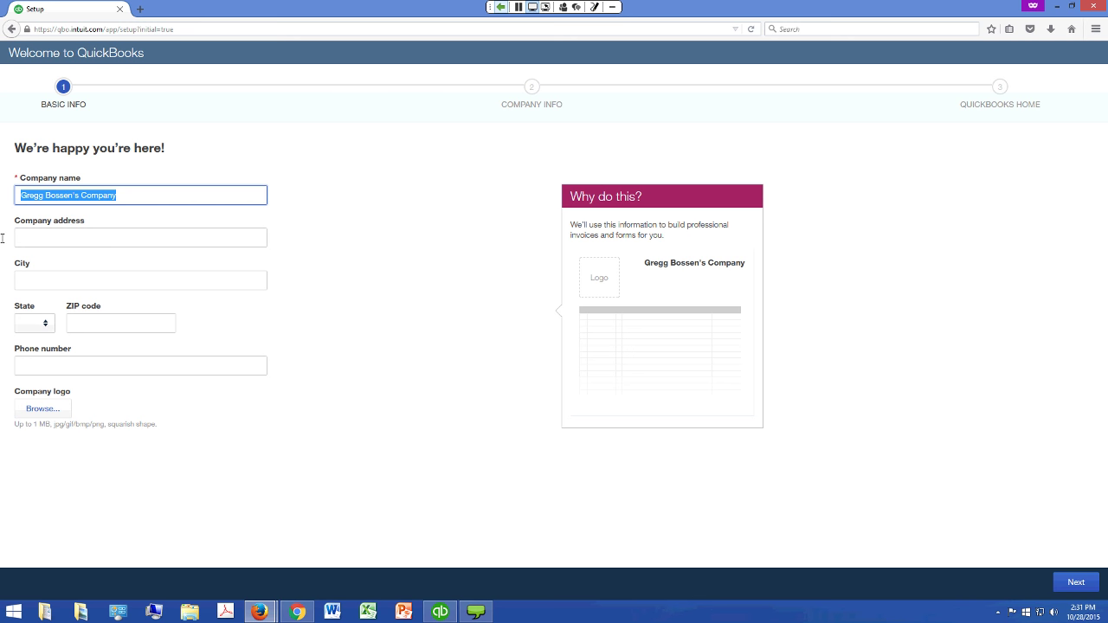
type("My Cool")
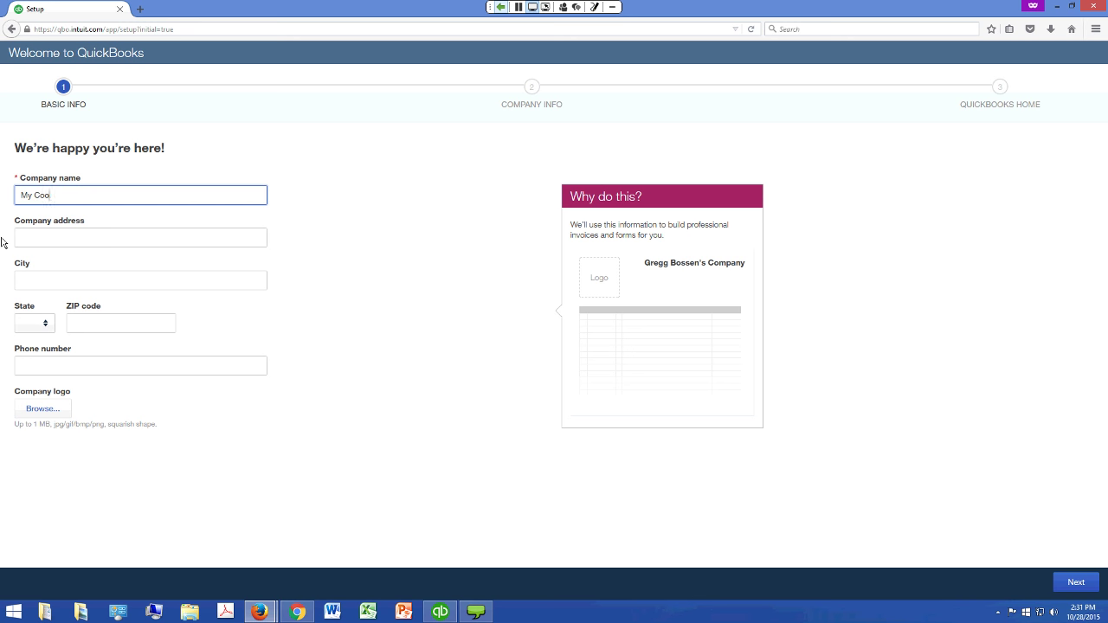
type(" Nonpr")
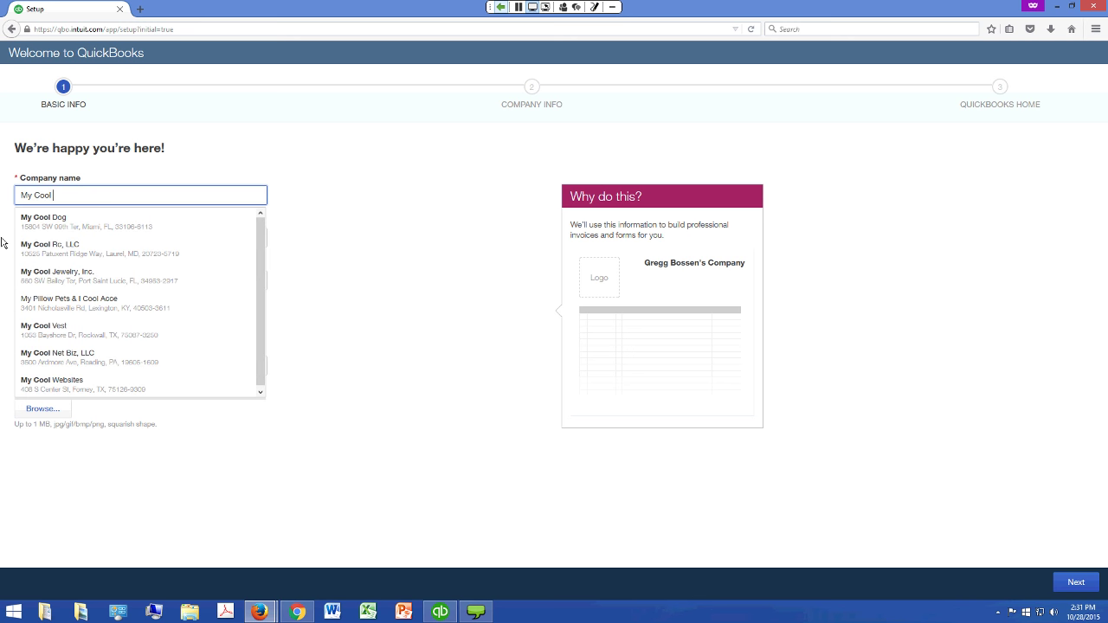
type("ofit")
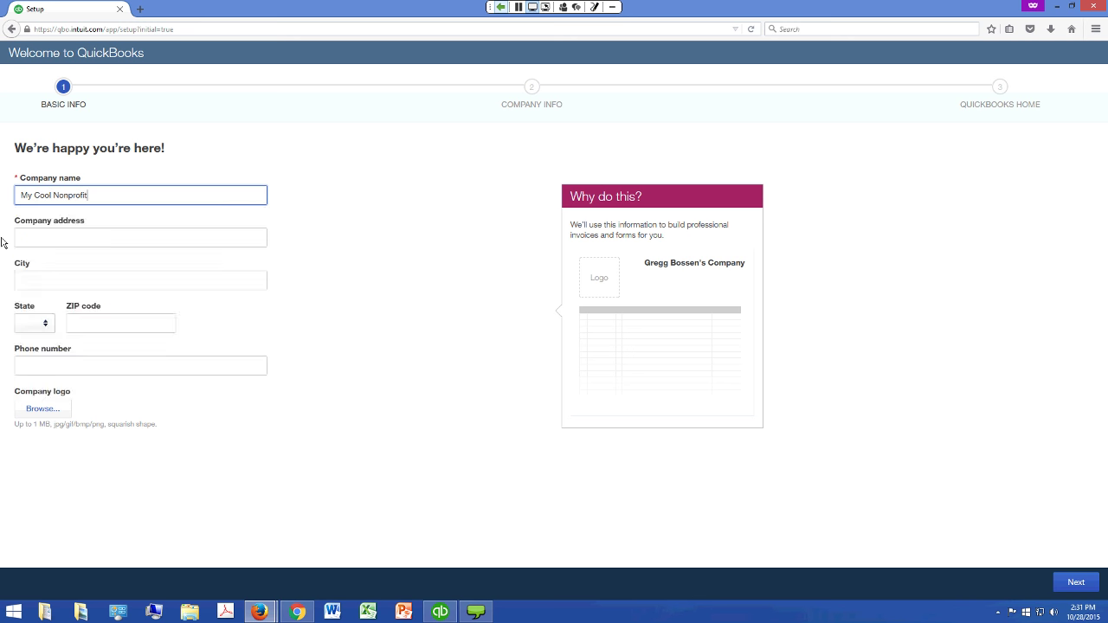
key("Tab")
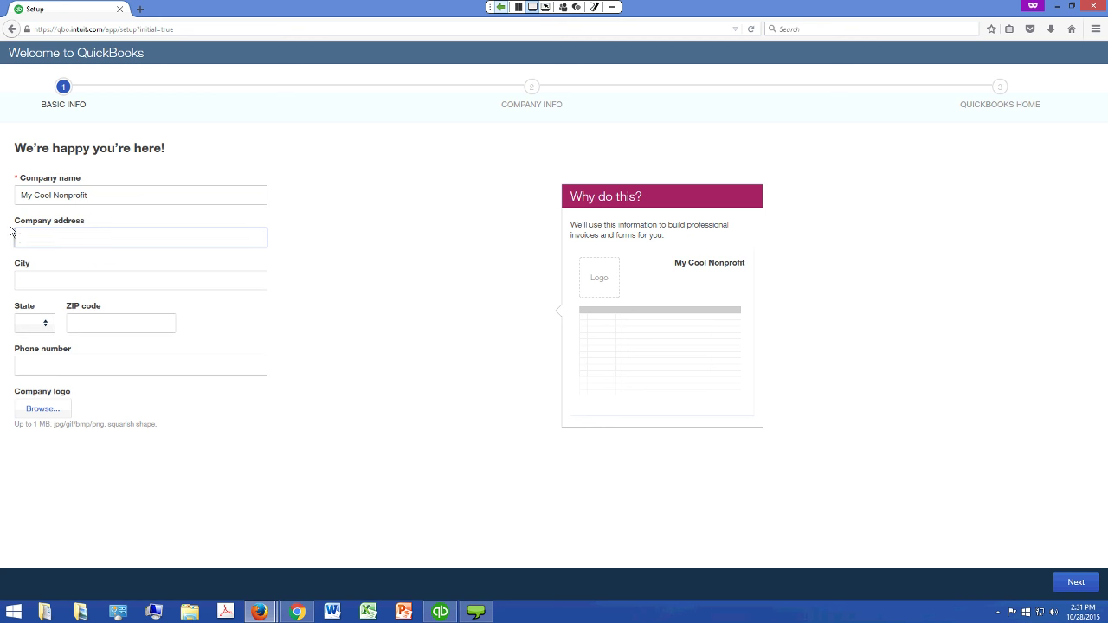
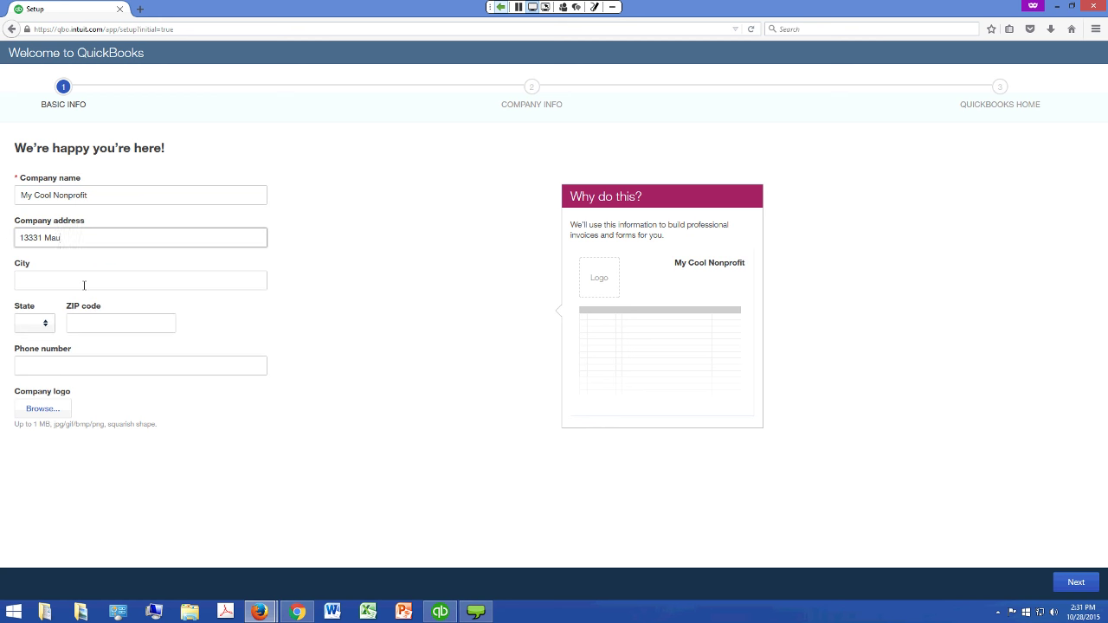
Fill in the company's city, choose its state from the list, and add the ZIP code
left_click(84, 285)
type("A")
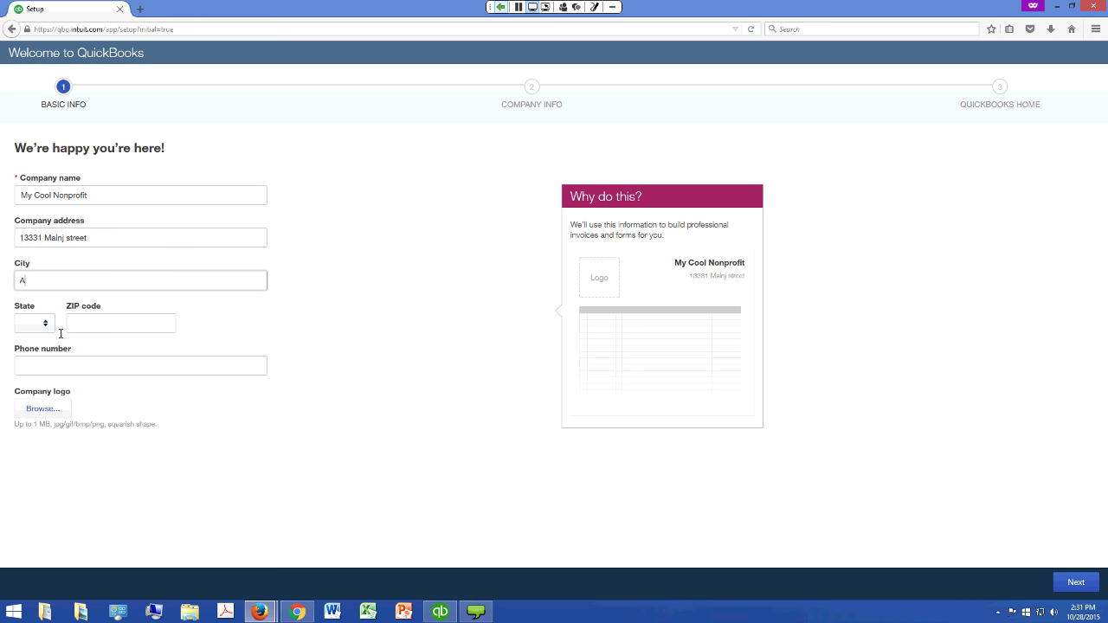
type("tlanta")
left_click(45, 324)
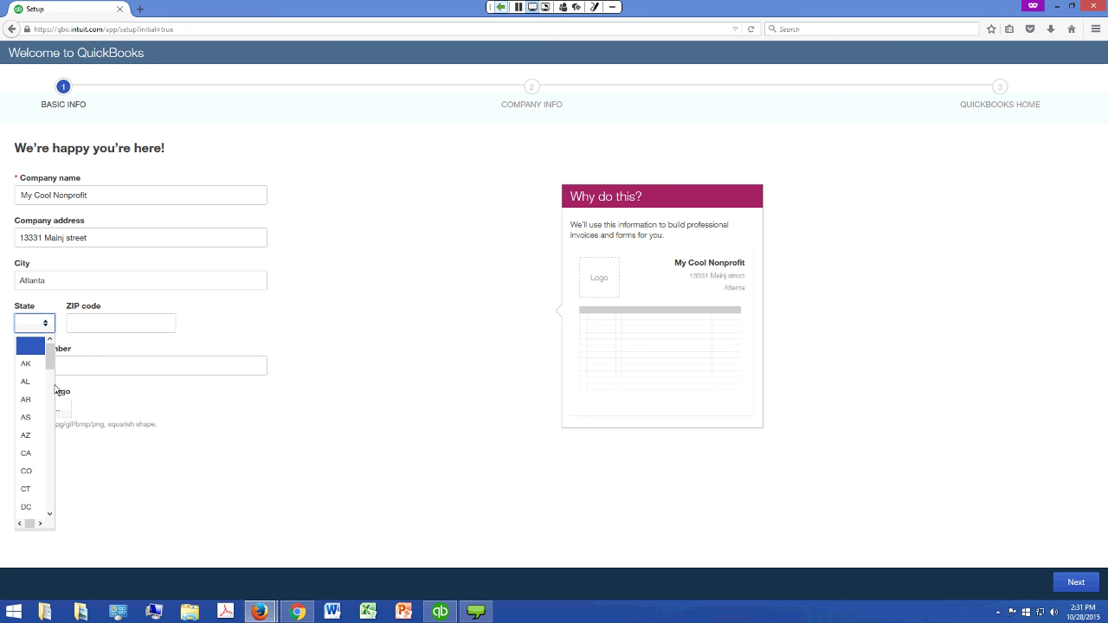
scroll(52, 482, "down", 3)
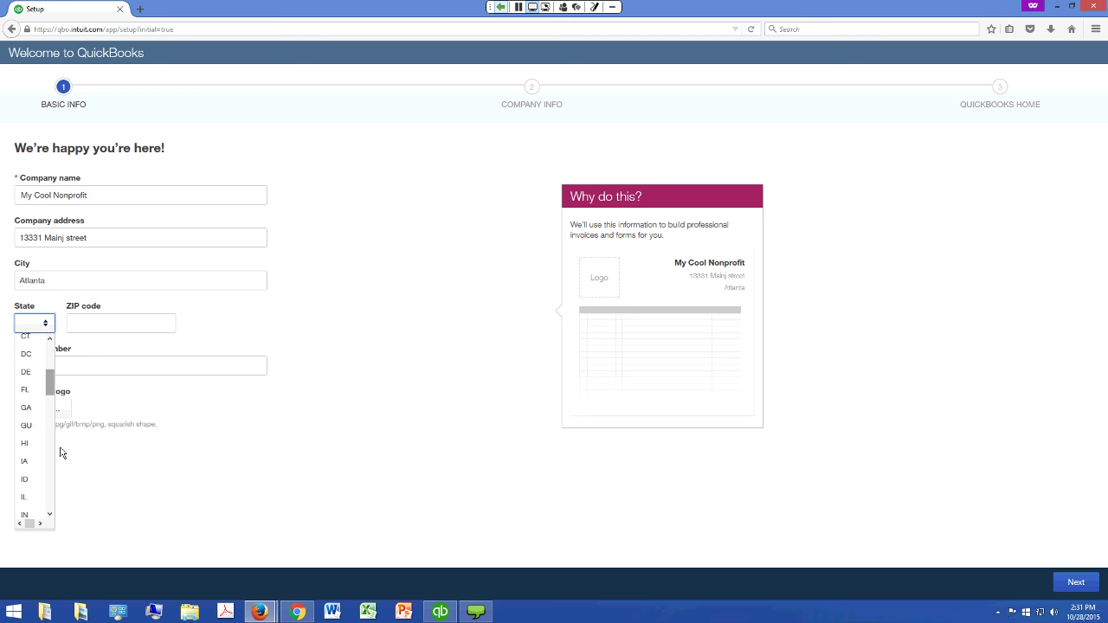
key("g")
key("Return")
key("Tab")
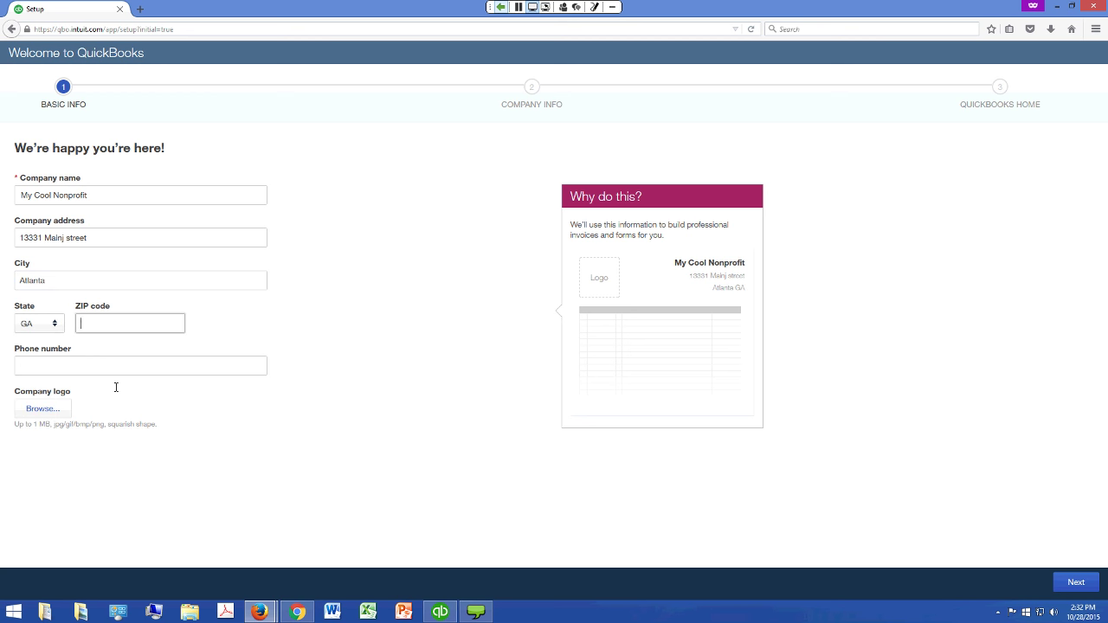
type("30306")
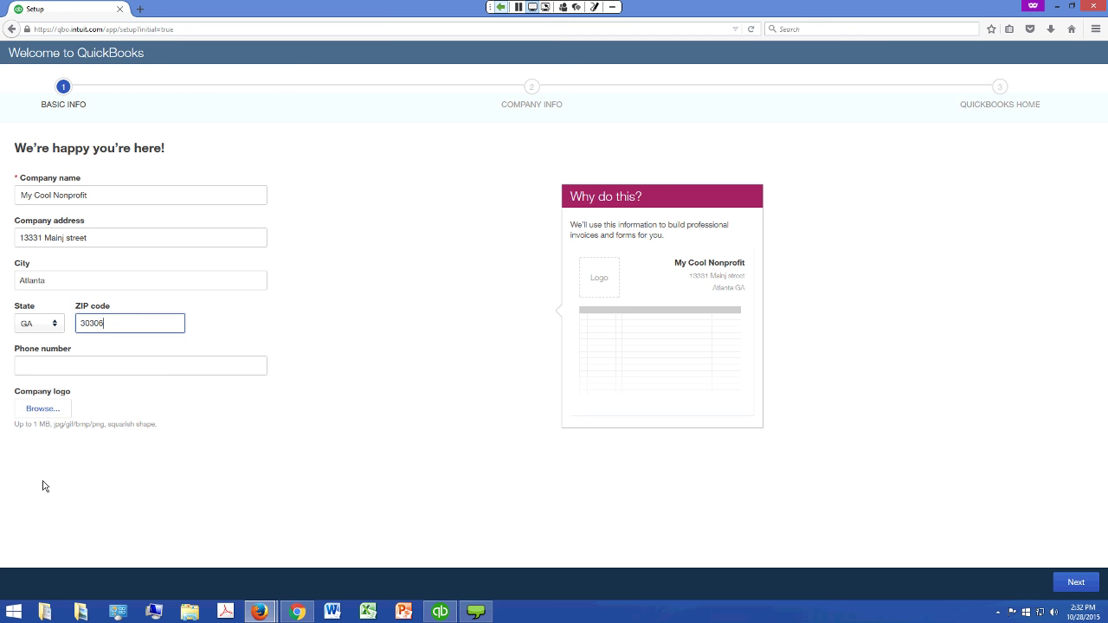
Upload OBME_Regular_Logo.png as the company logo and proceed to the Company Info step
key("Tab")
key("Tab")
key("space")
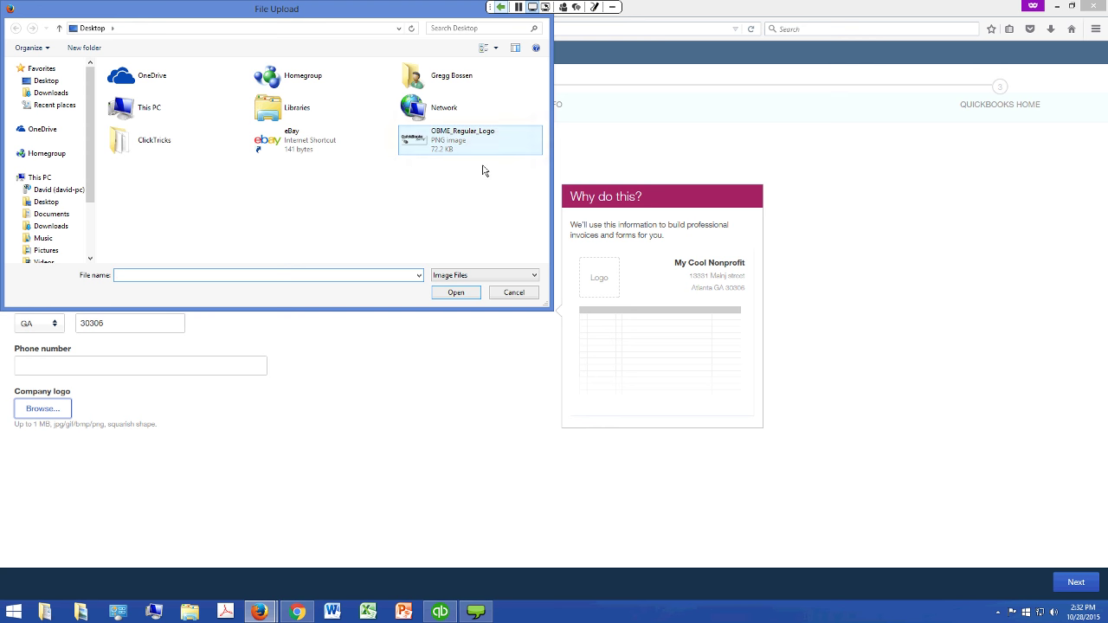
left_click(483, 166)
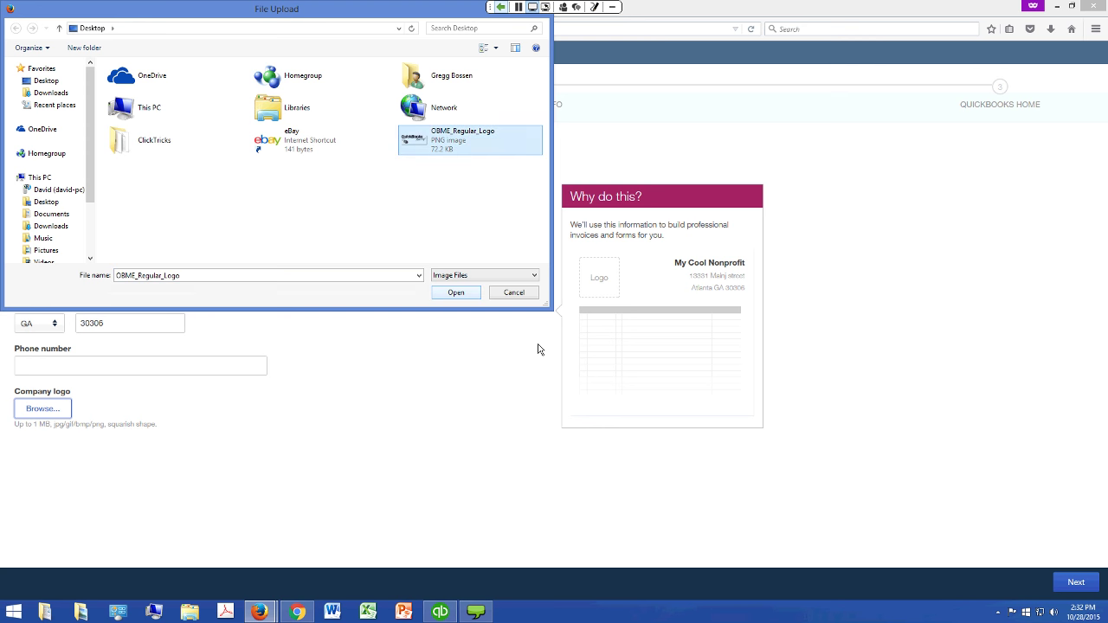
key("Return")
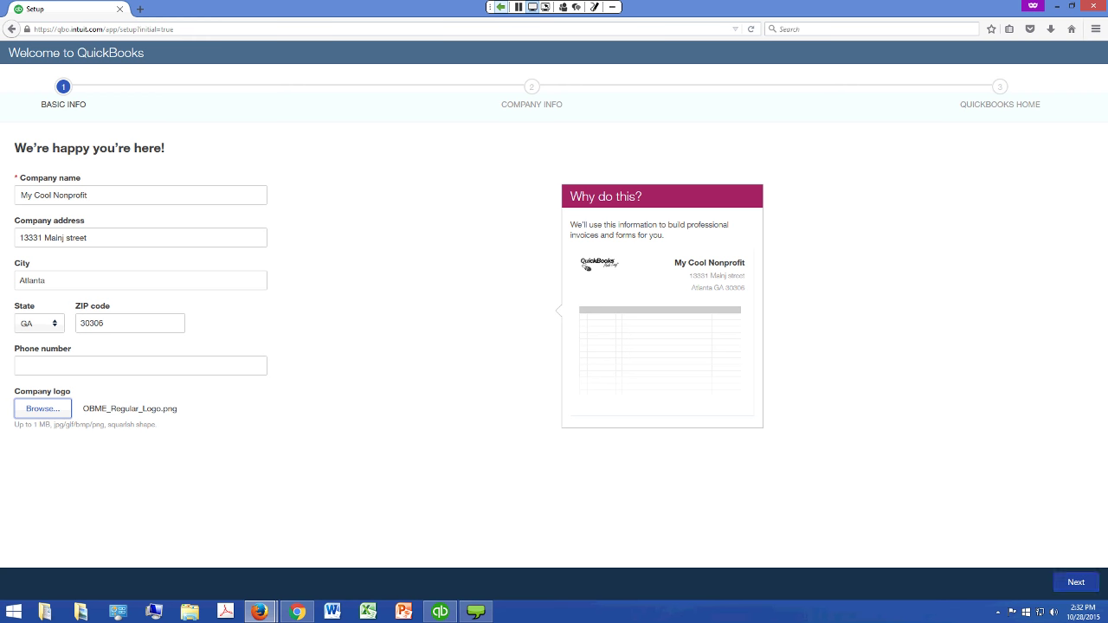
left_click(1075, 581)
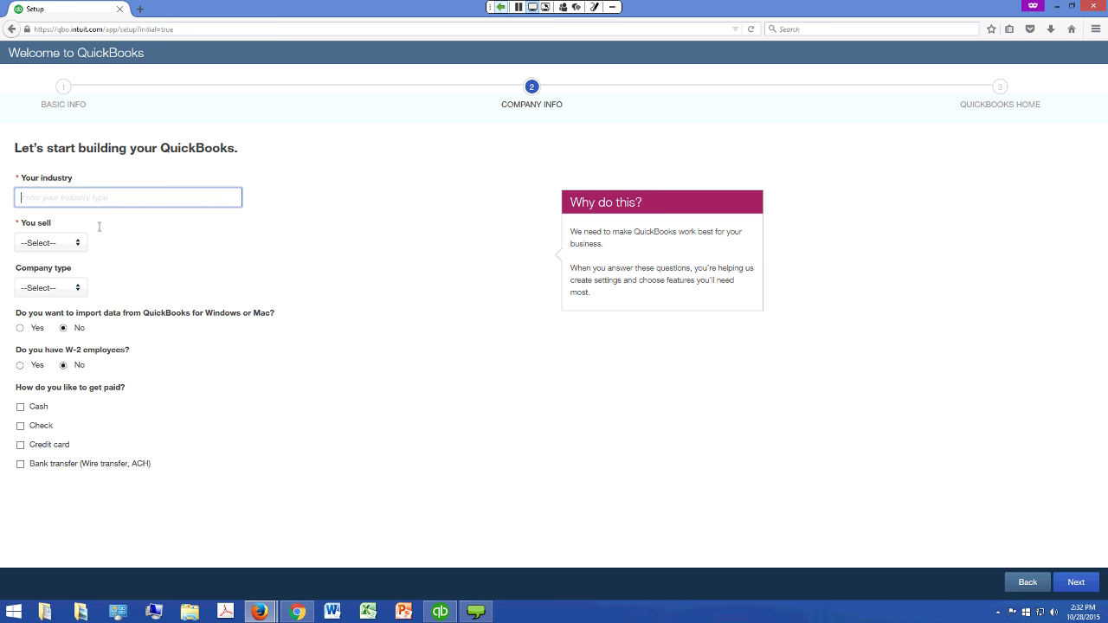
Set the industry to Non-Profit, selling Products and services
type("Non-Profit")
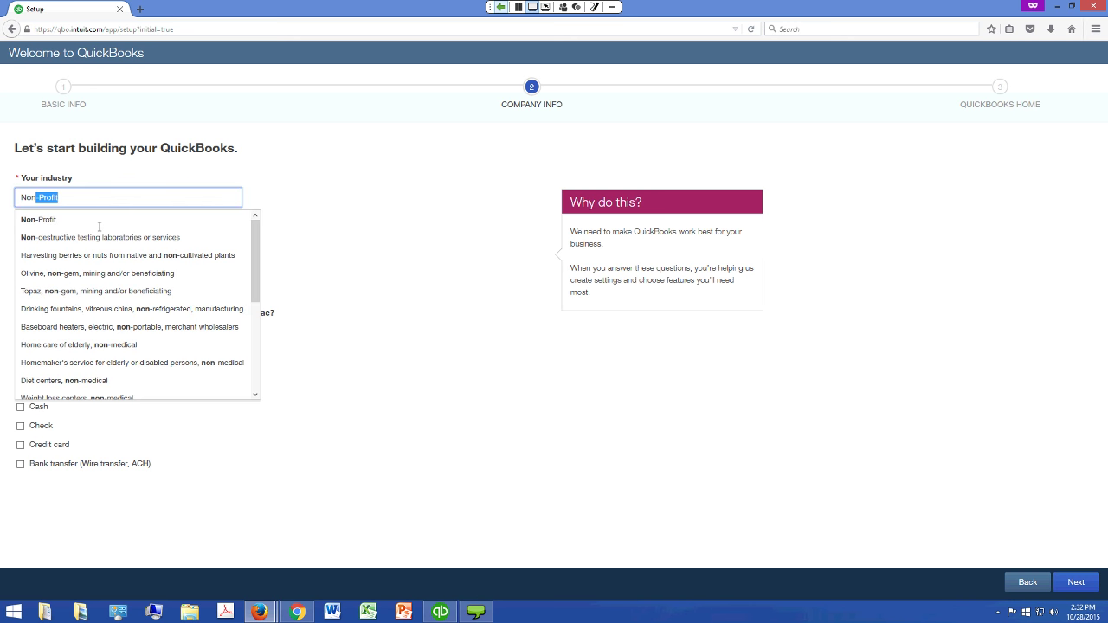
left_click(100, 223)
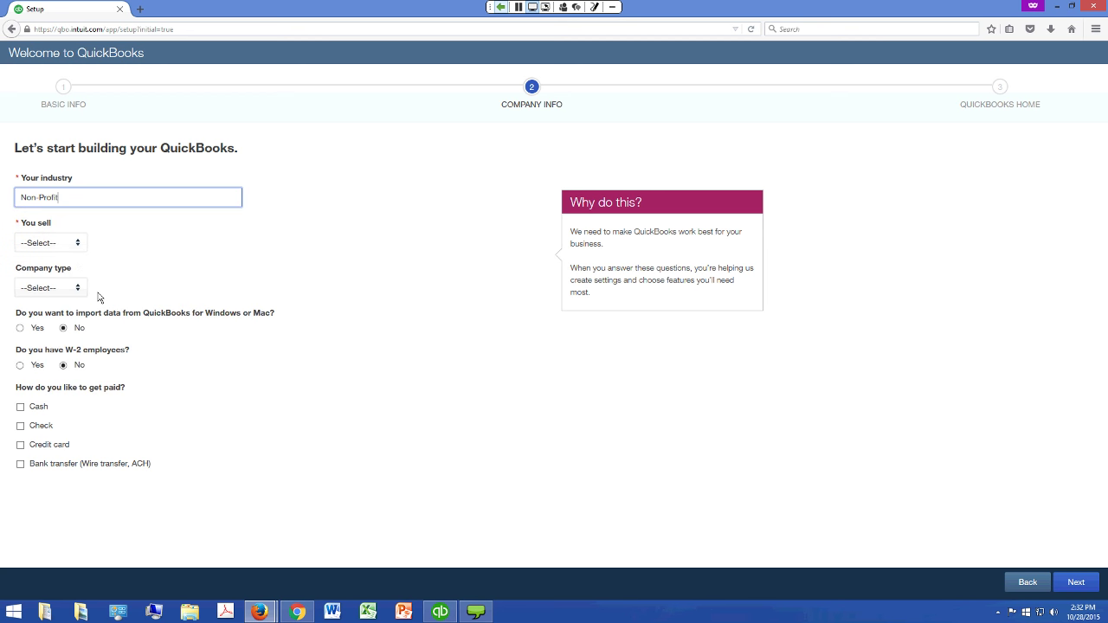
key("Tab")
key("alt+Down")
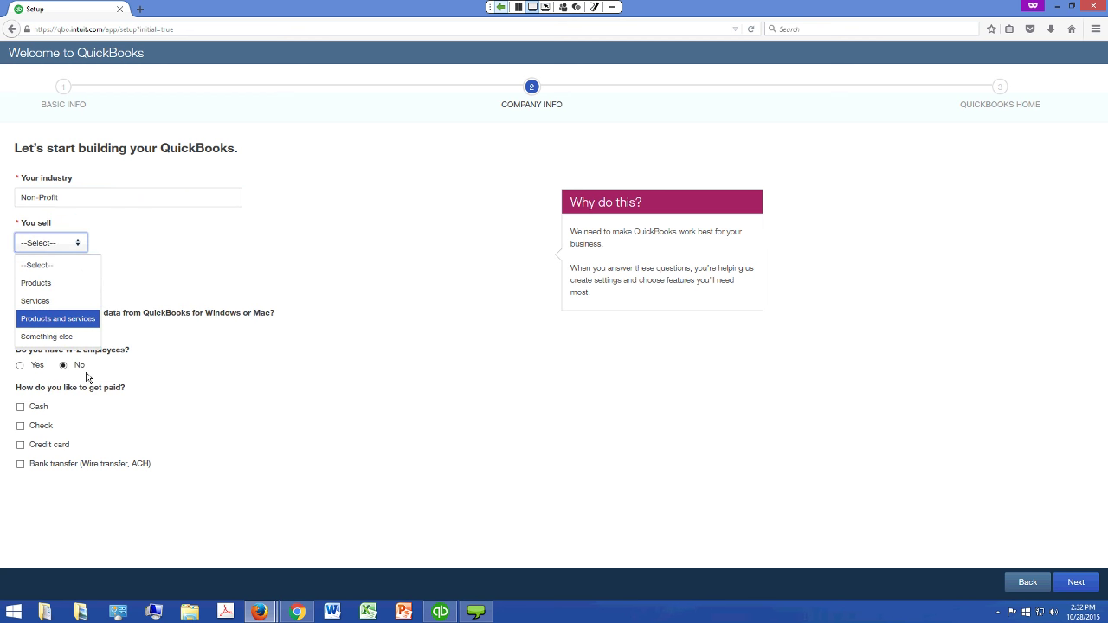
key("Return")
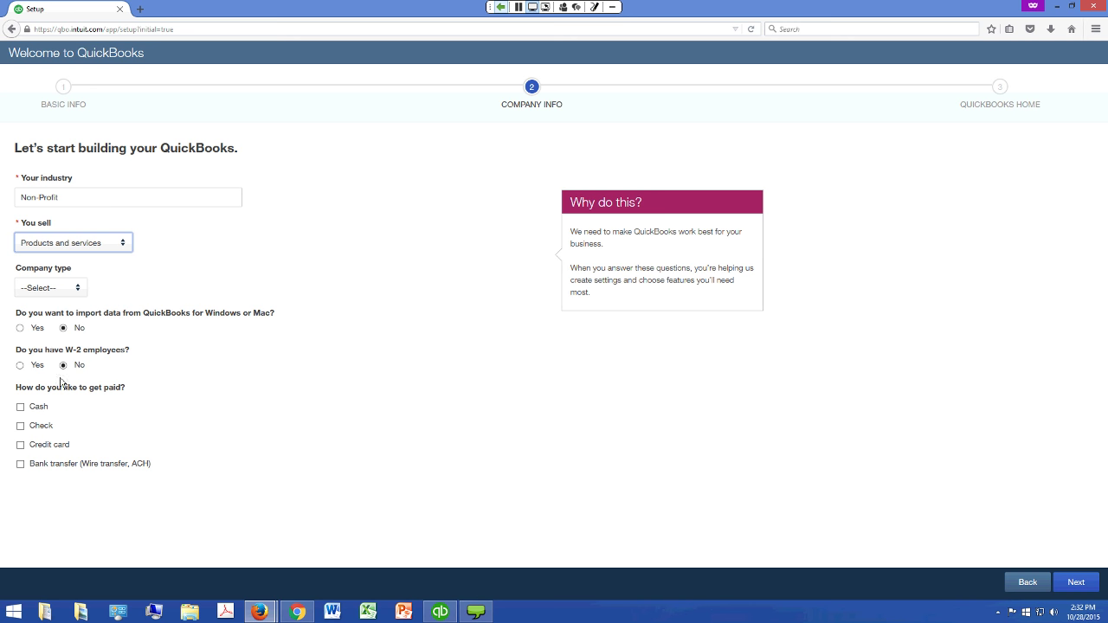
Choose Nonprofit as the company type and accept Cash and Check payments
key("Tab")
key("alt+Down")
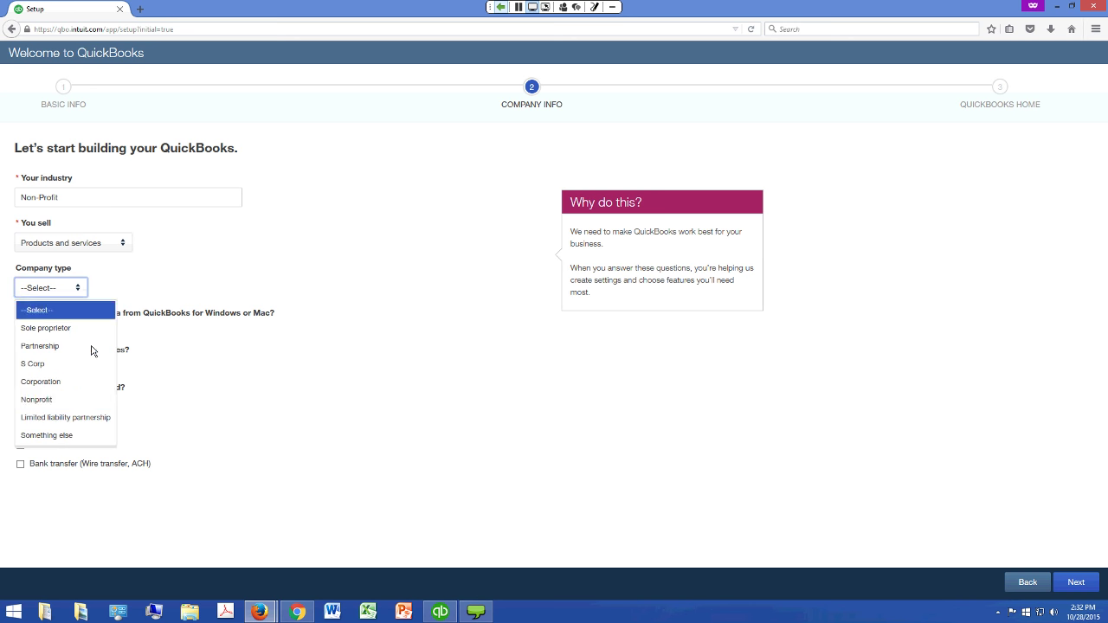
key("c")
key("Down")
key("Down")
key("Up")
key("Up")
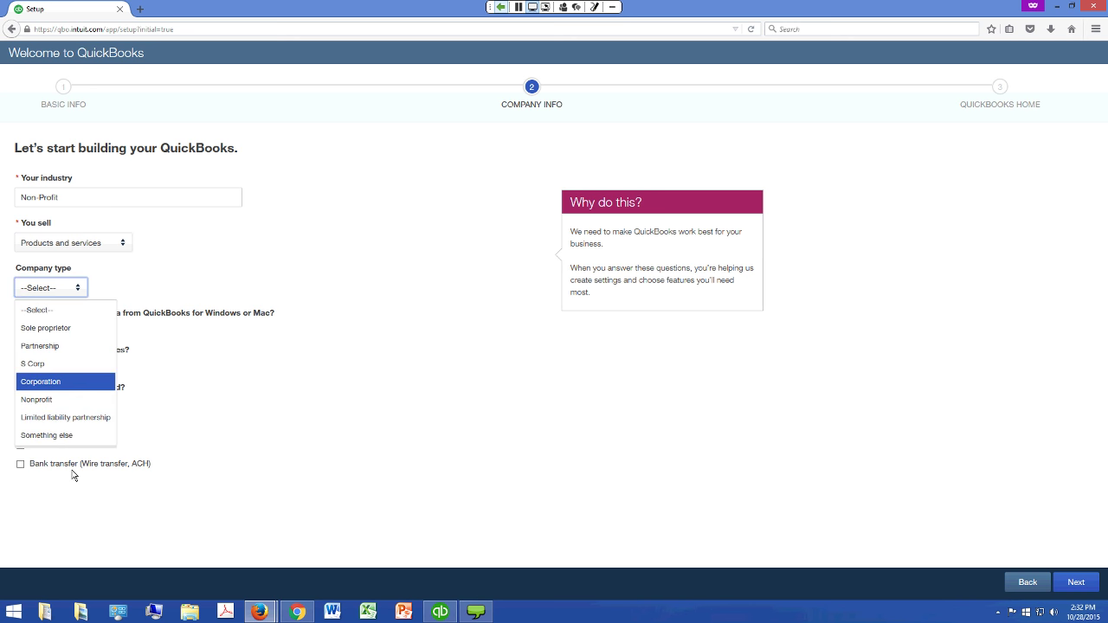
key("Down")
key("Return")
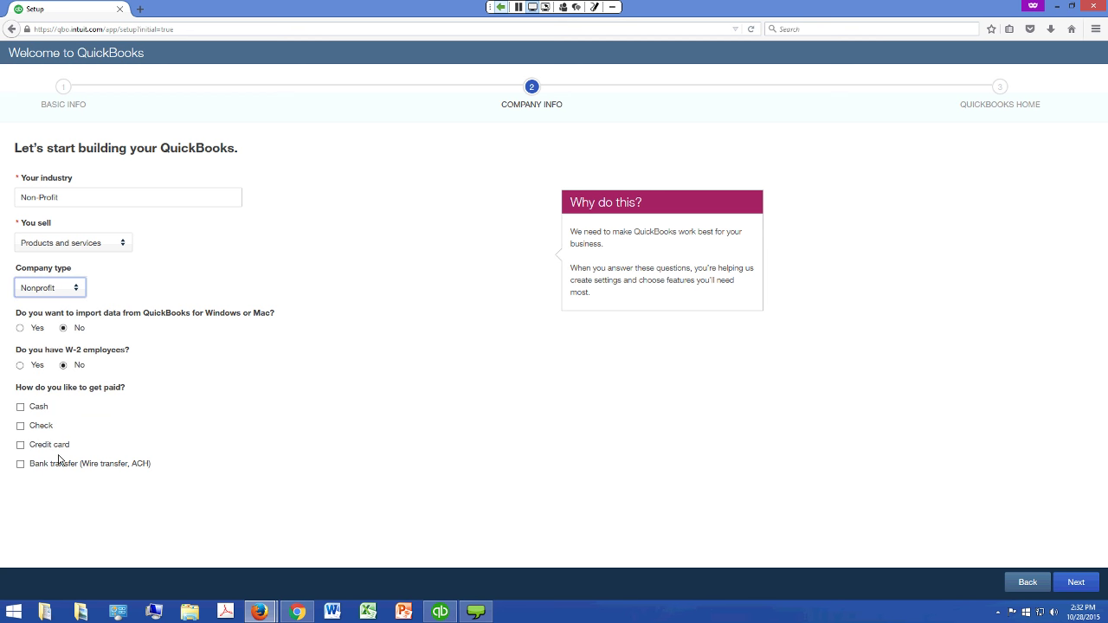
key("Tab")
key("Tab")
key("Tab")
key("space")
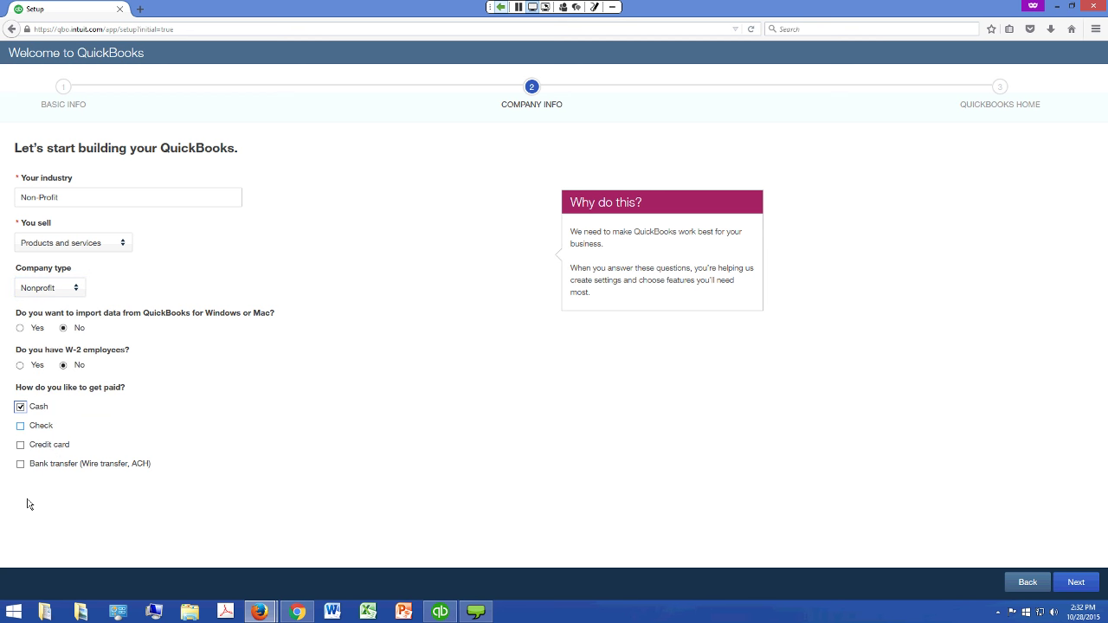
key("Tab")
key("space")
Submit the Company Info answers and continue past the 'You're good to go' customization summary
left_click(1075, 582)
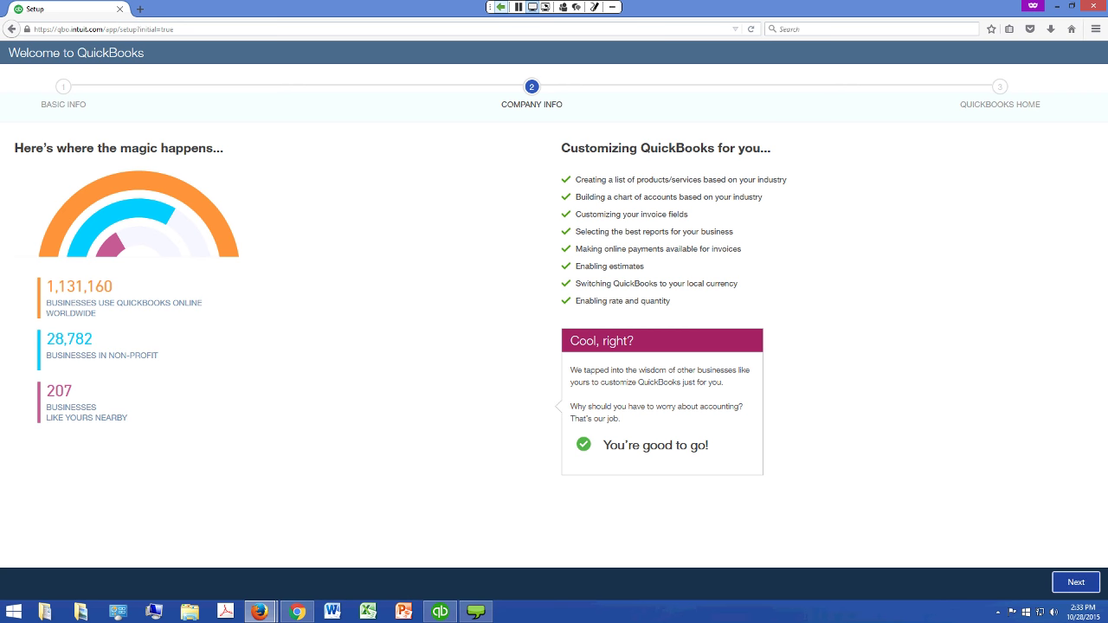
left_click(1075, 582)
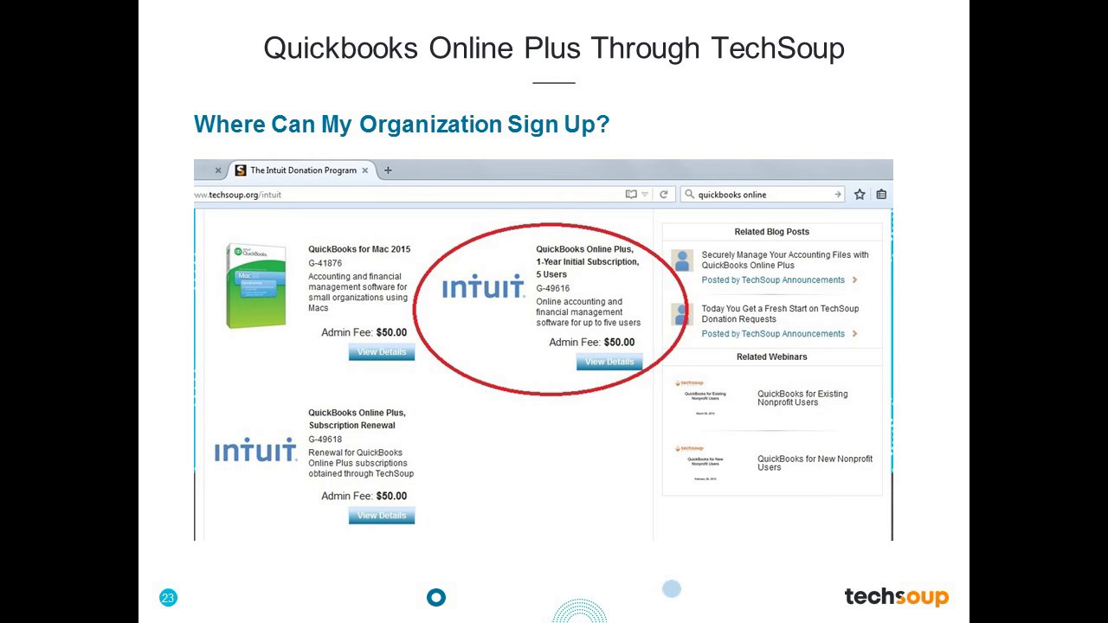
Go to slide 24, 'Should I Convert my current desktop QB file'
key("Right")
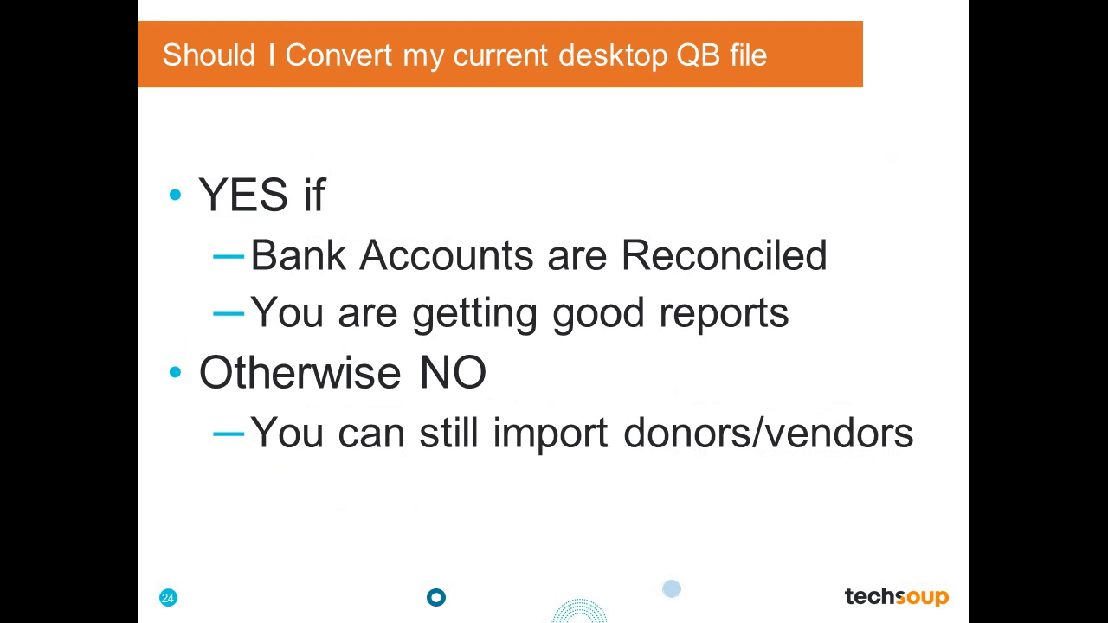
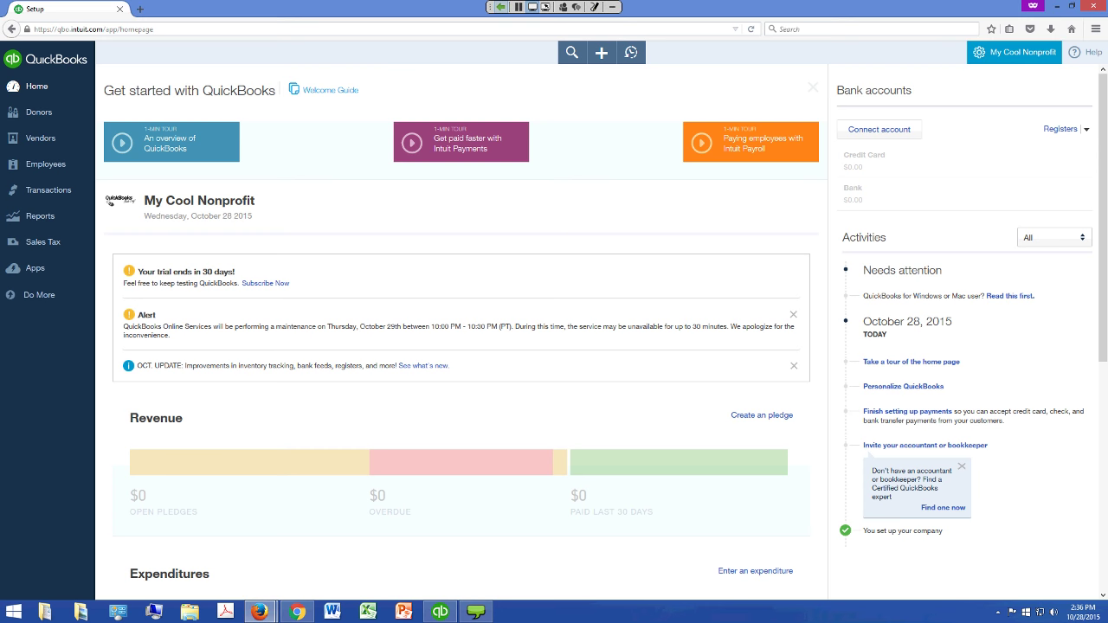
Sign out of the My Cool Nonprofit company from the QuickBooks Online settings menu
left_click(1014, 52)
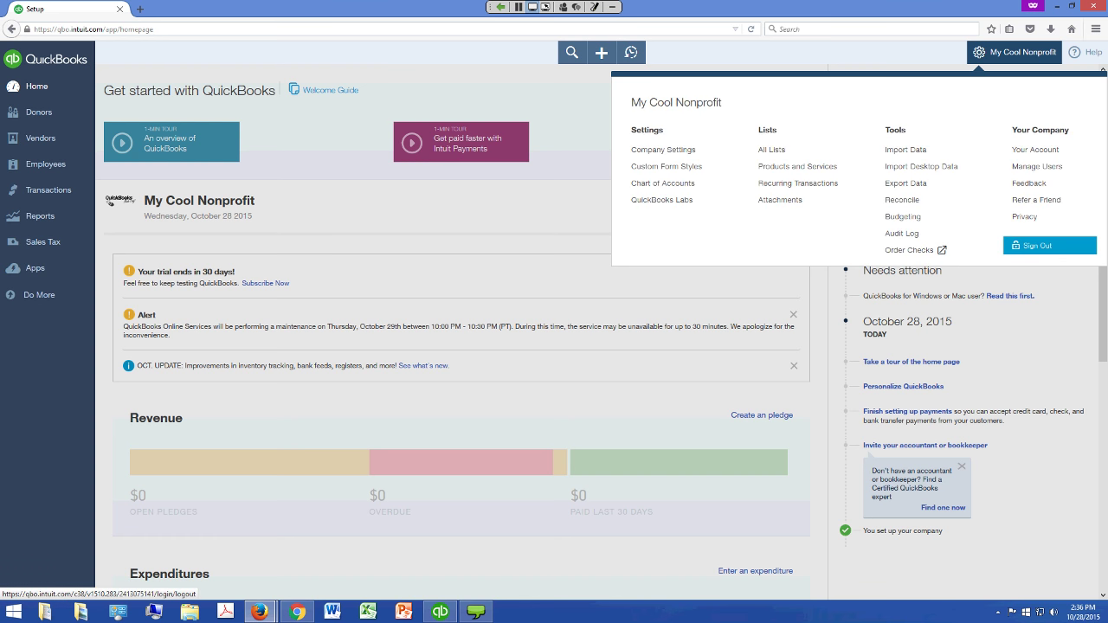
left_click(1043, 246)
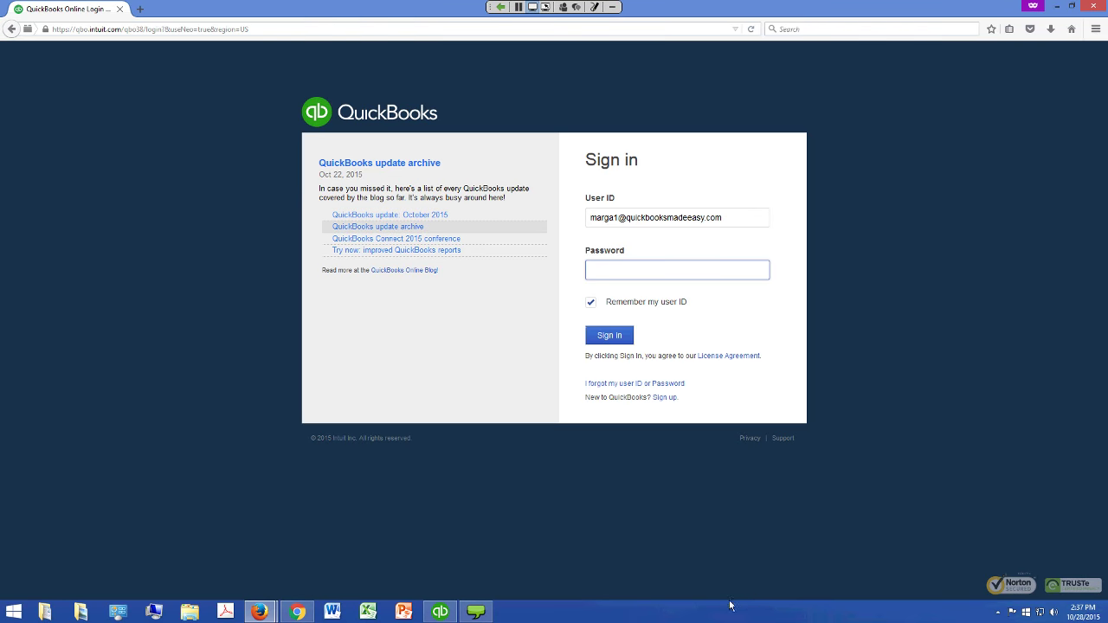
In the Synergy New (for QBO) desktop file, highlight Company > Export Company File to QuickBooks Online
left_click(440, 612)
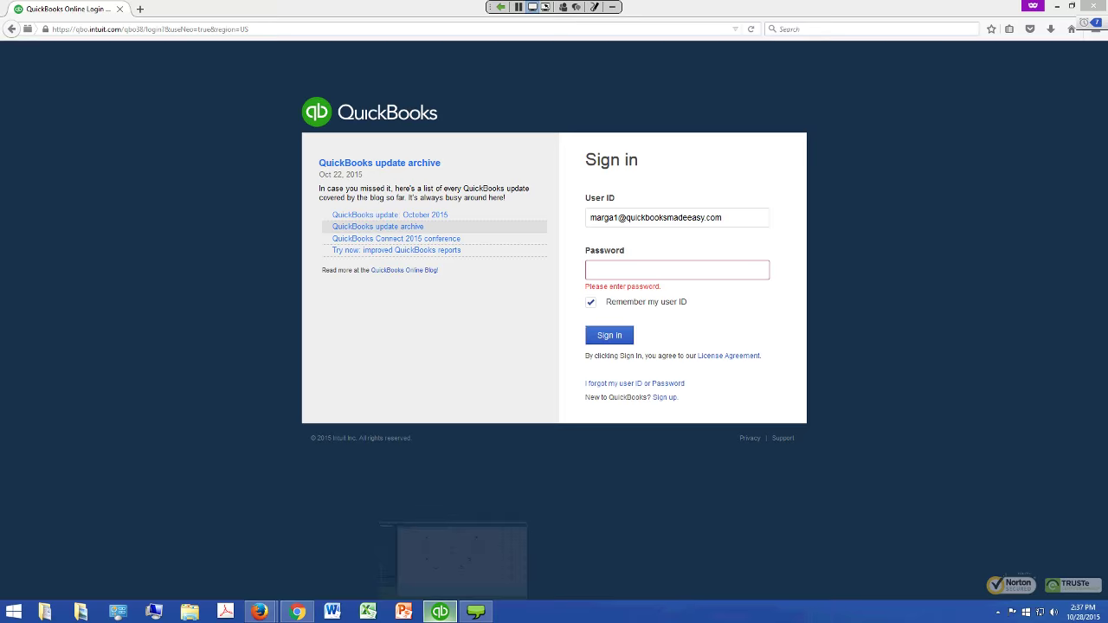
left_click(461, 561)
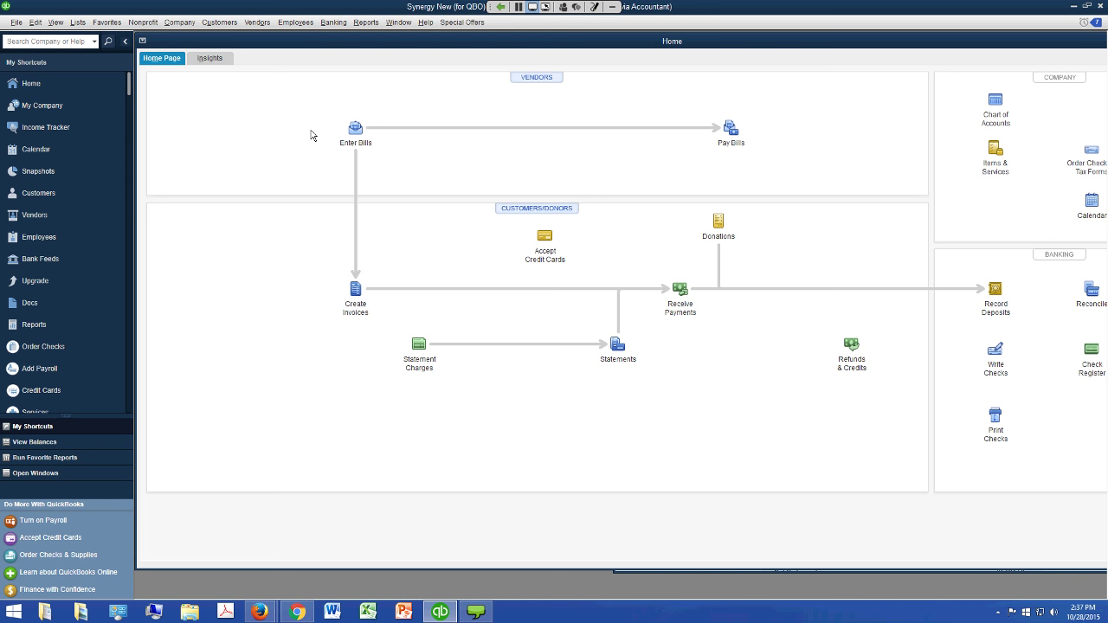
left_click(192, 23)
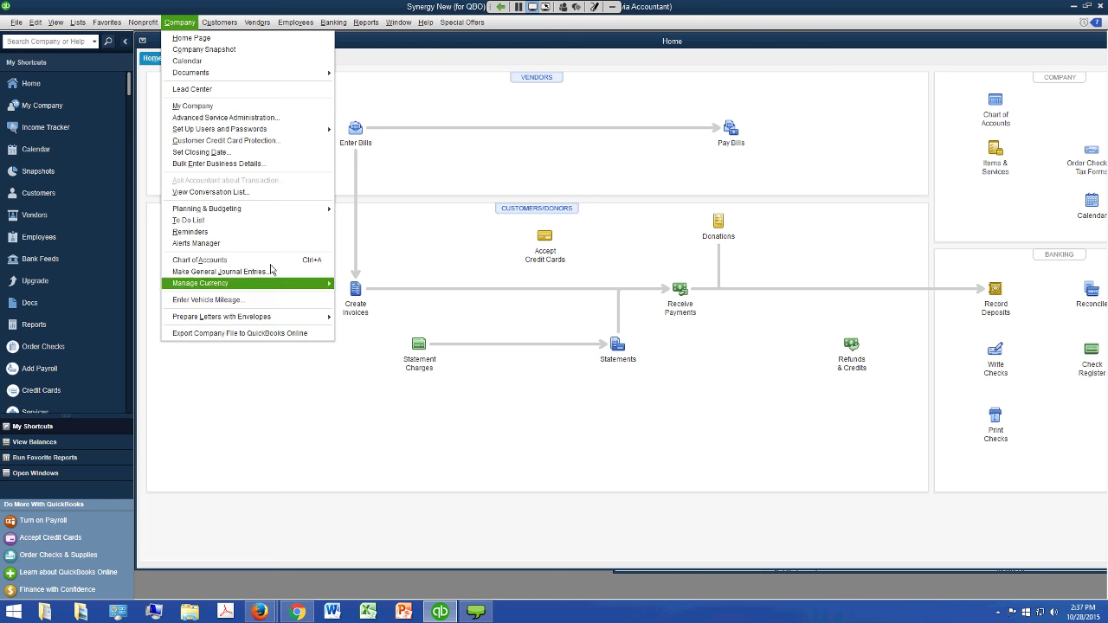
key("Up")
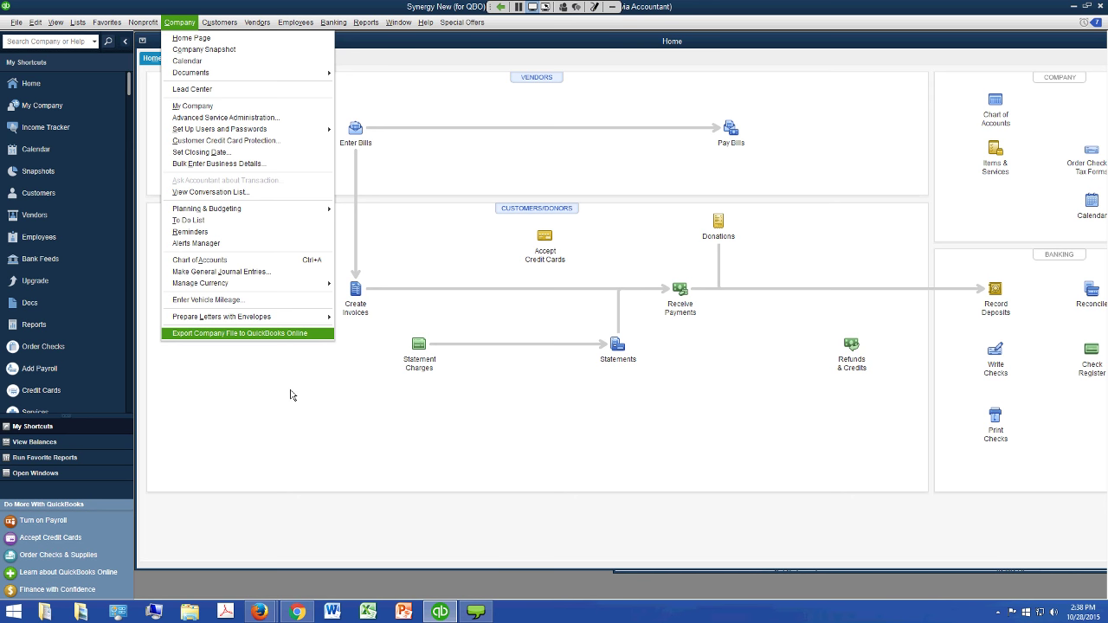
Export the file, signing in with the account User ID and password, replacing My Cool Nonprofit
key("Return")
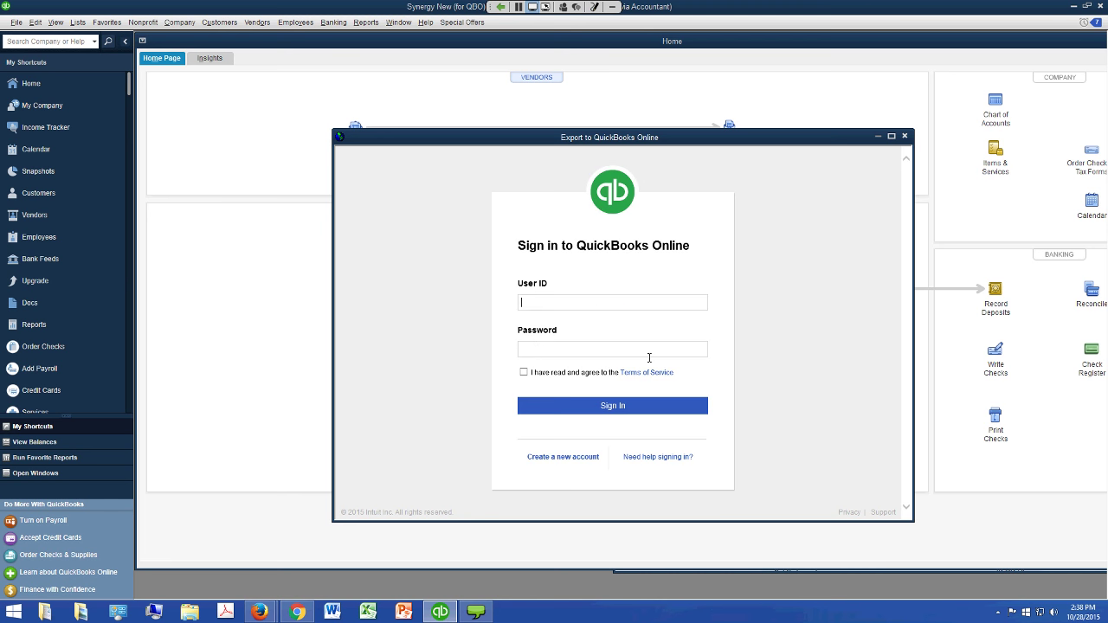
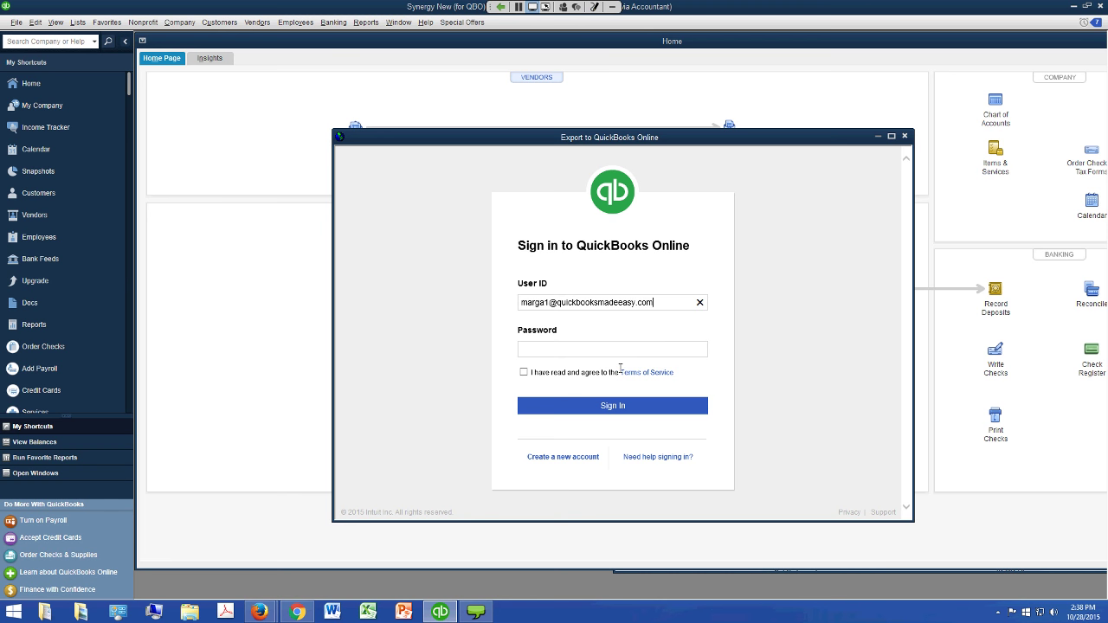
key("Tab")
type("••••••••")
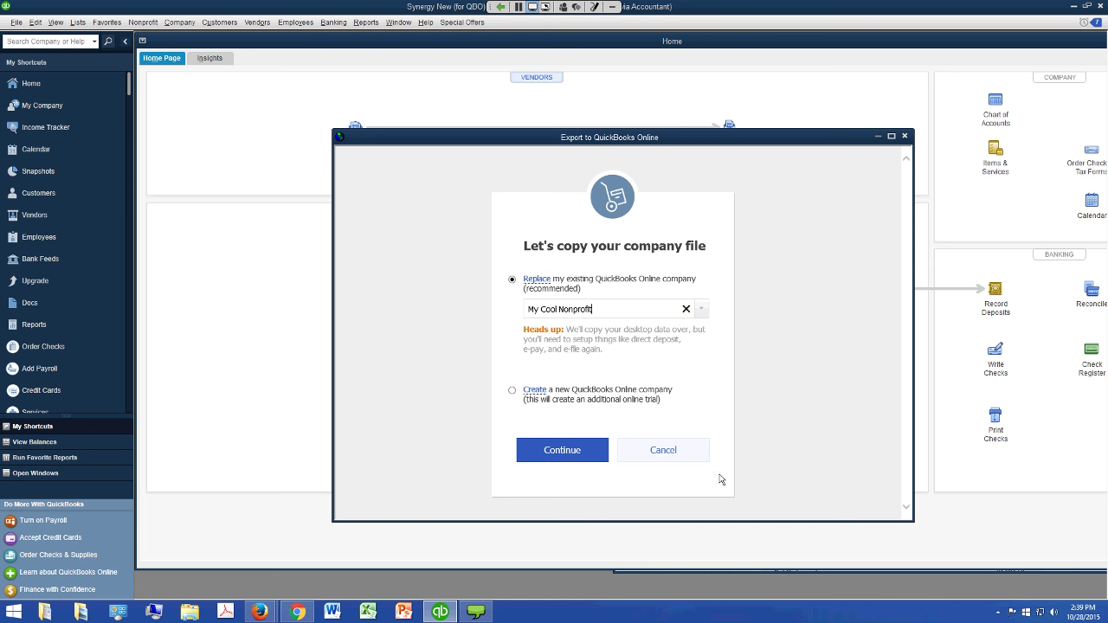
key("Return")
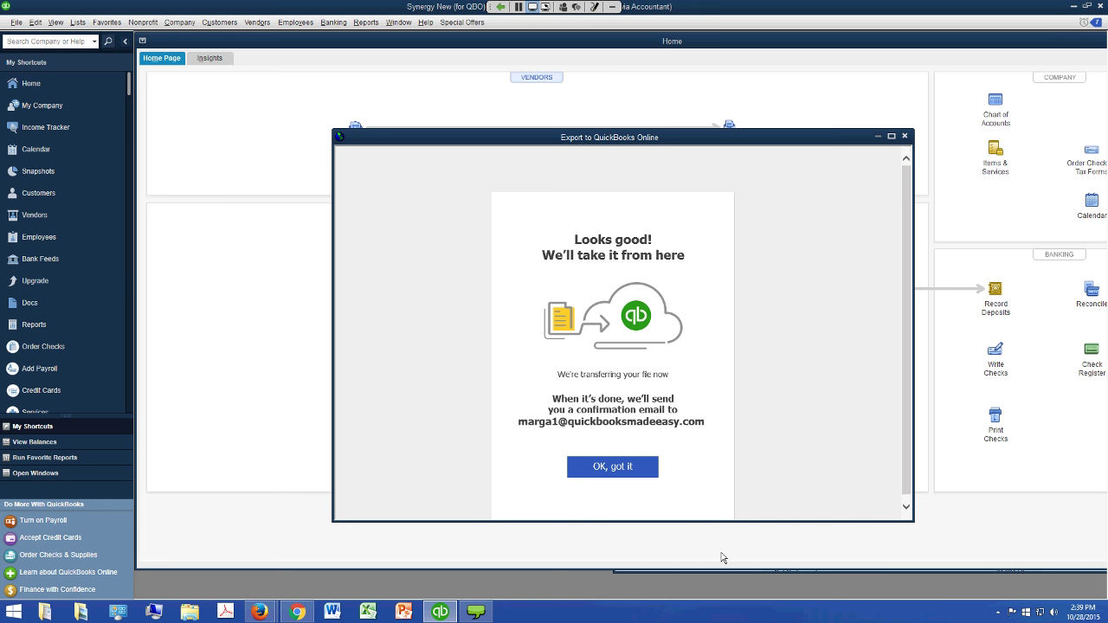
Close the transfer notice, sign back in, and review the Synergy New (for QBO) dashboard
key("Return")
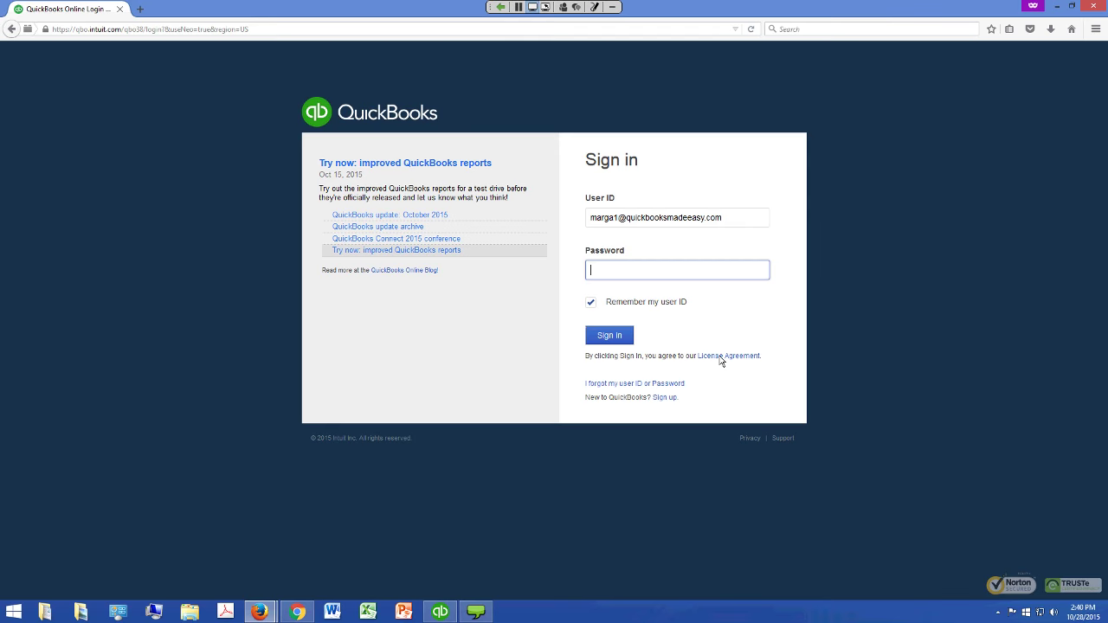
type("••••••••")
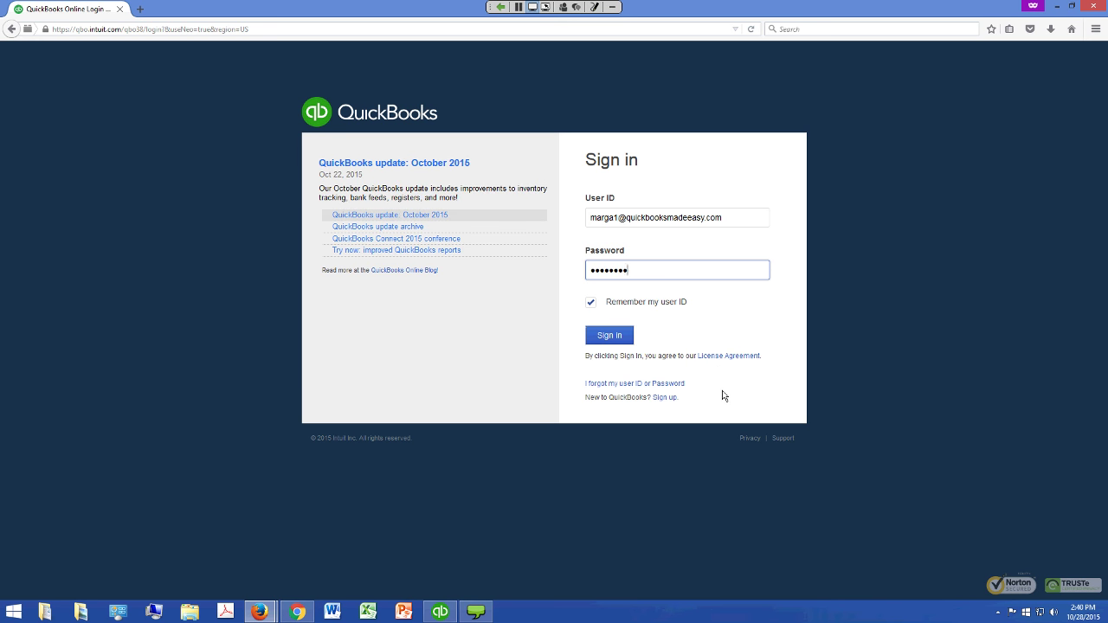
key("Return")
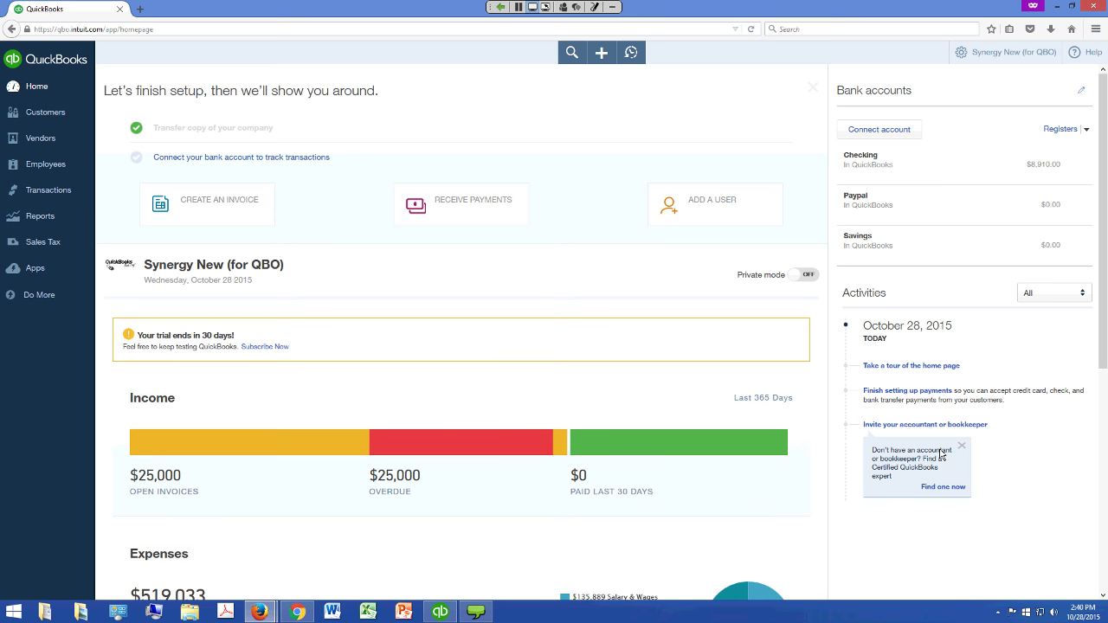
scroll(948, 456, "down", 2)
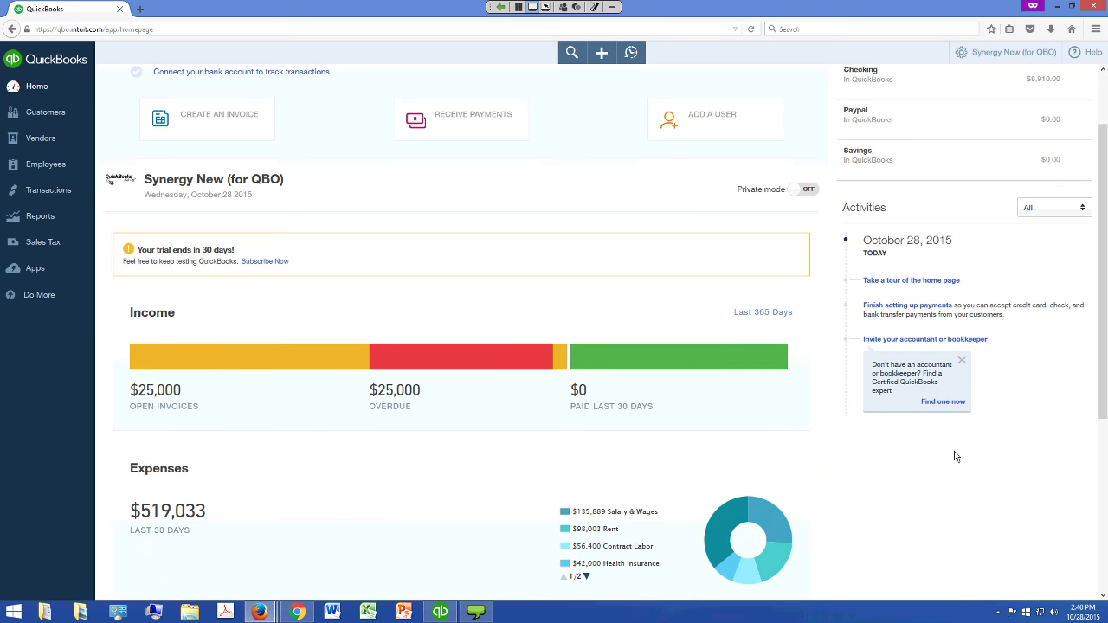
scroll(475, 505, "up", 1)
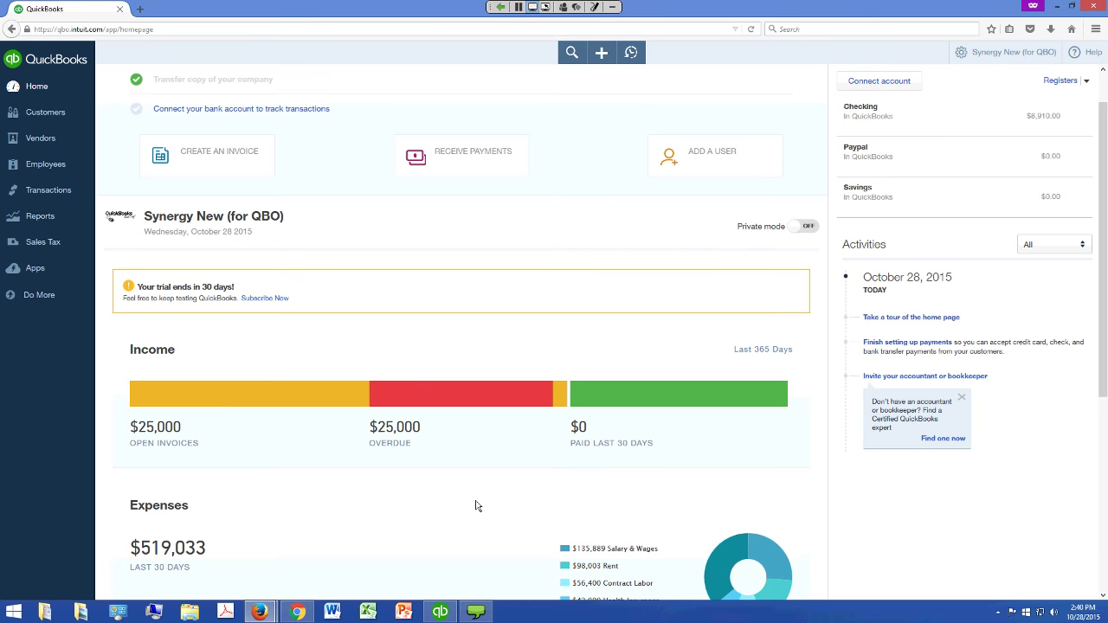
scroll(475, 506, "up", 1)
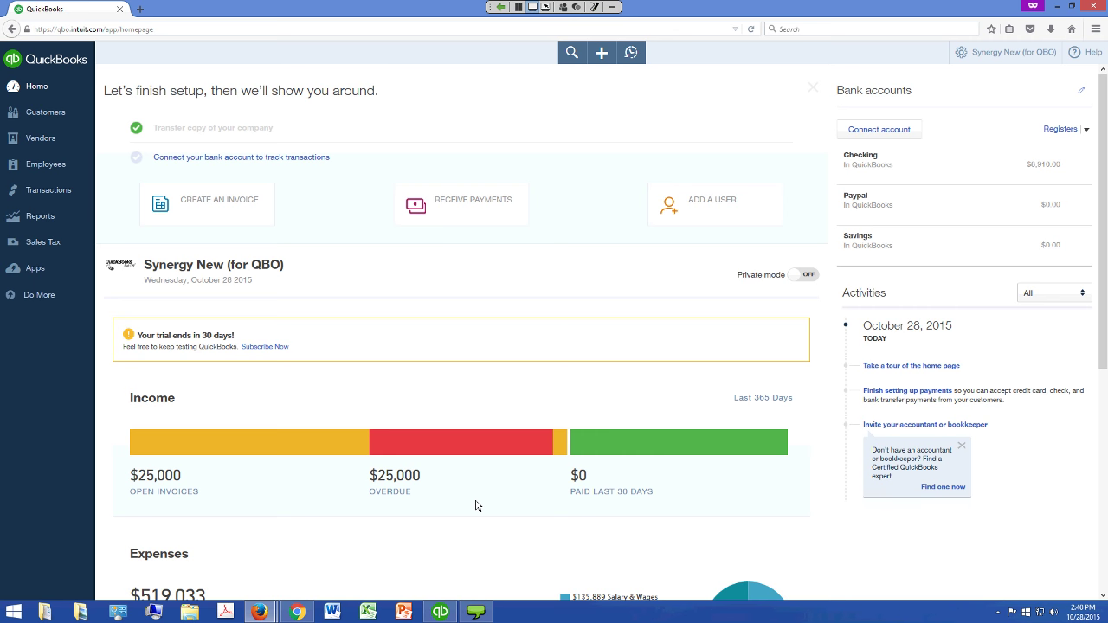
Run the online Profit and Loss for All Dates ($550,937.20 income), then return to Desktop
left_click(39, 215)
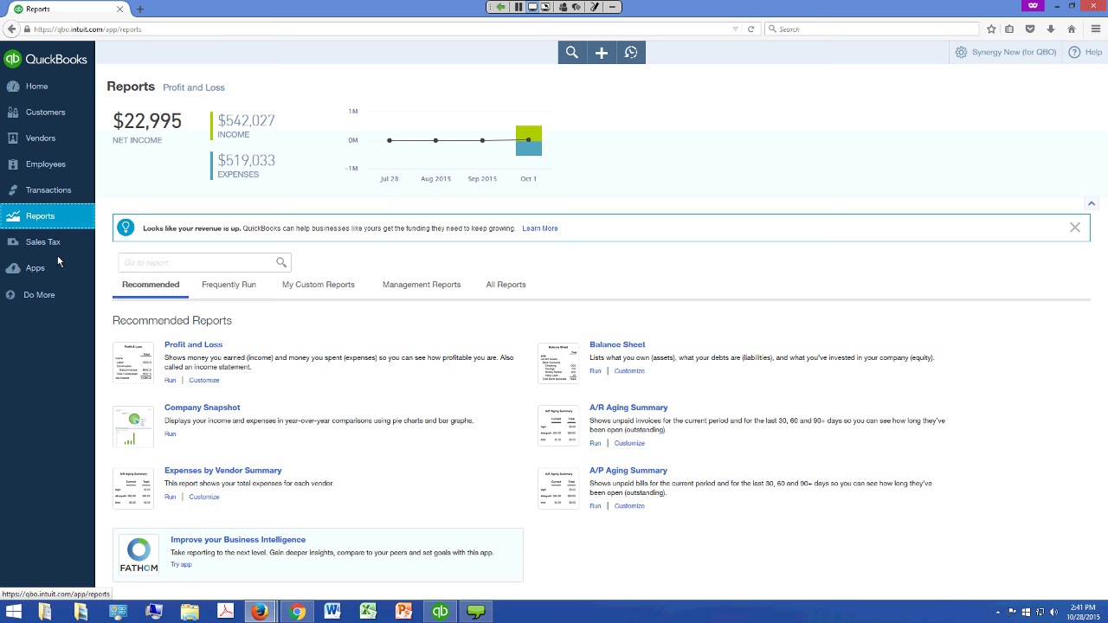
left_click(194, 345)
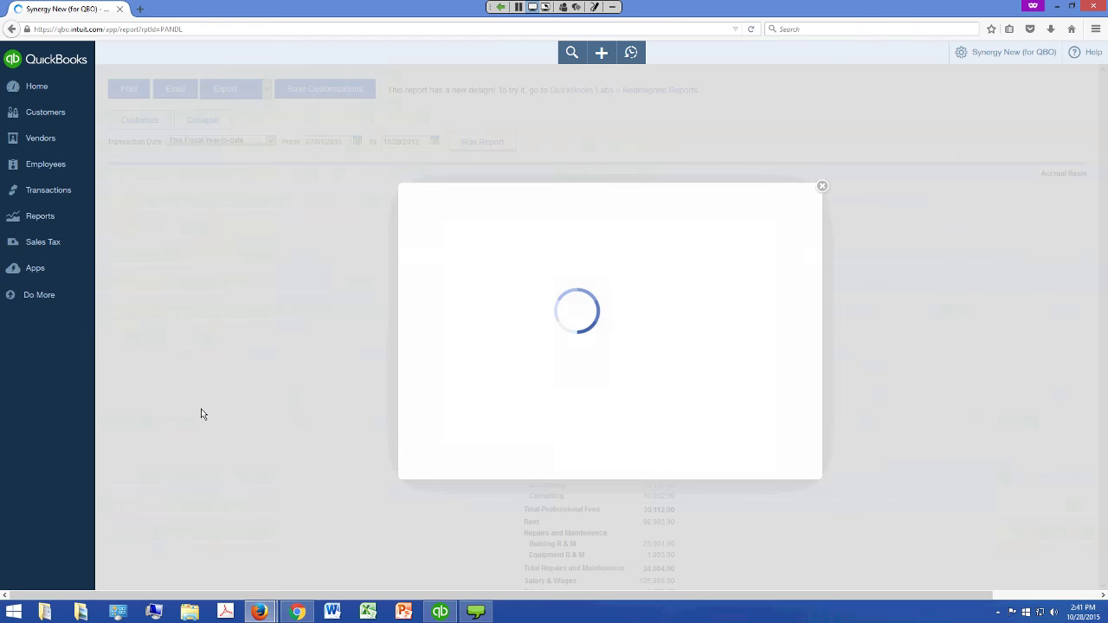
key("Return")
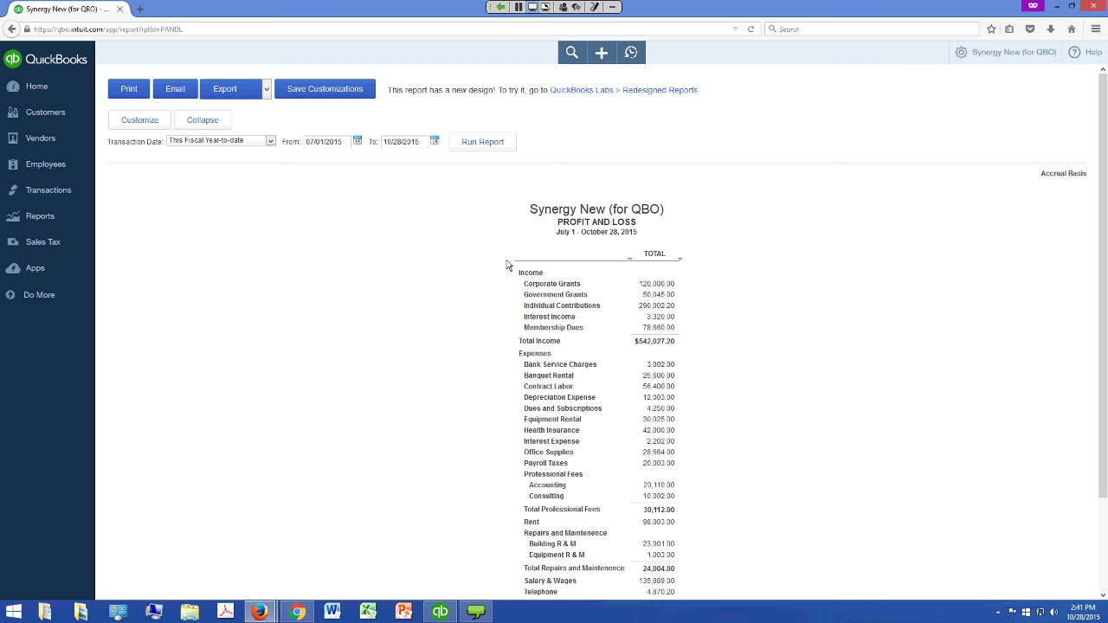
key("alt+Down")
key("Home")
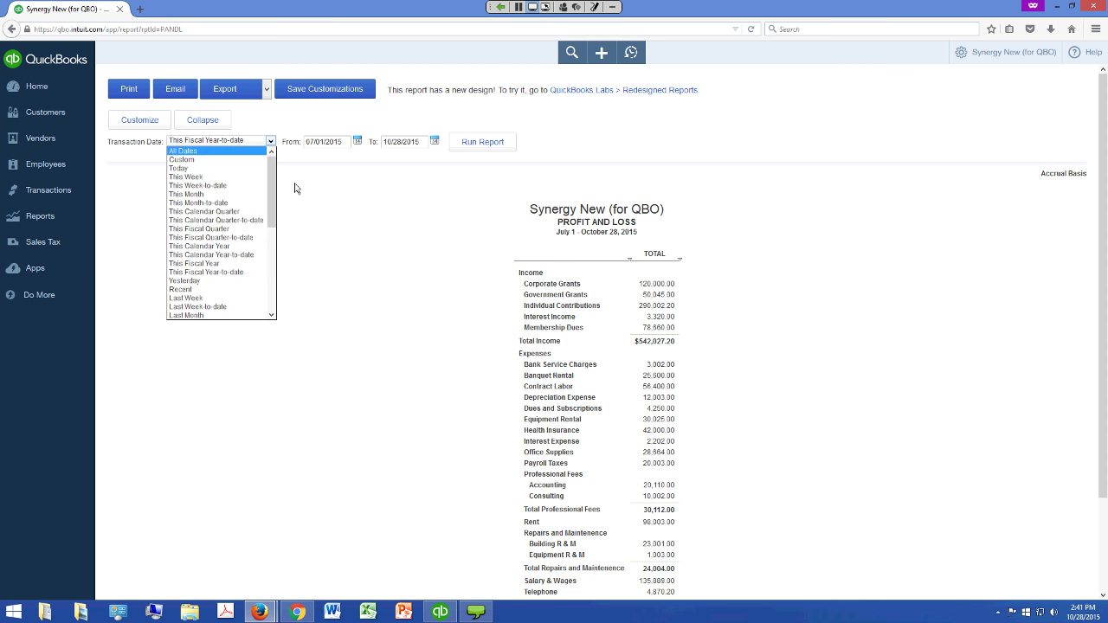
key("Return")
left_click(482, 141)
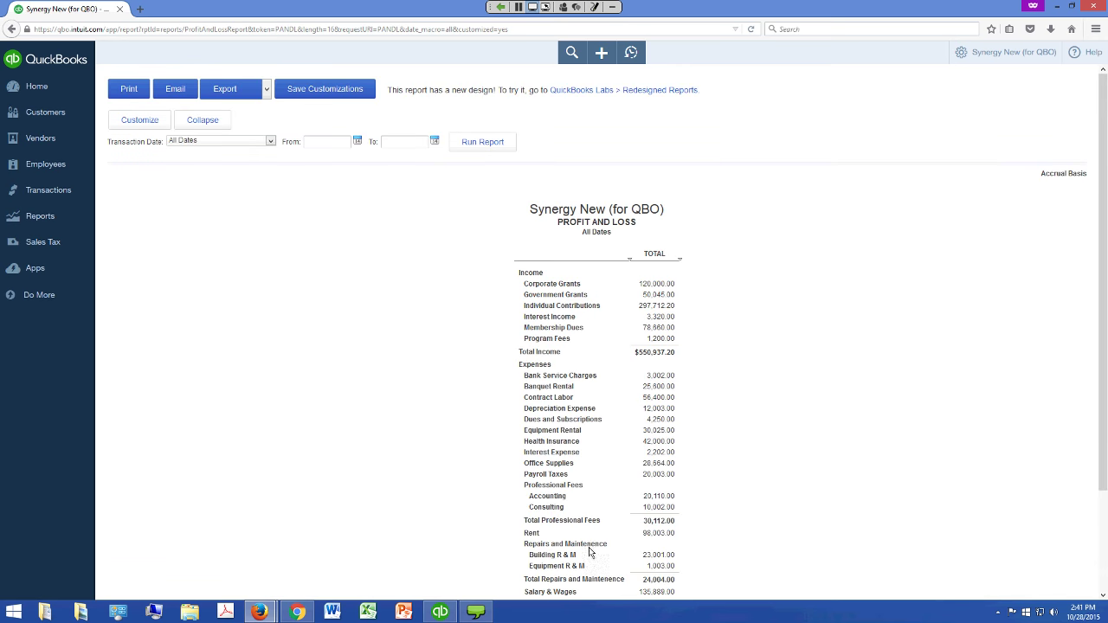
left_click(440, 612)
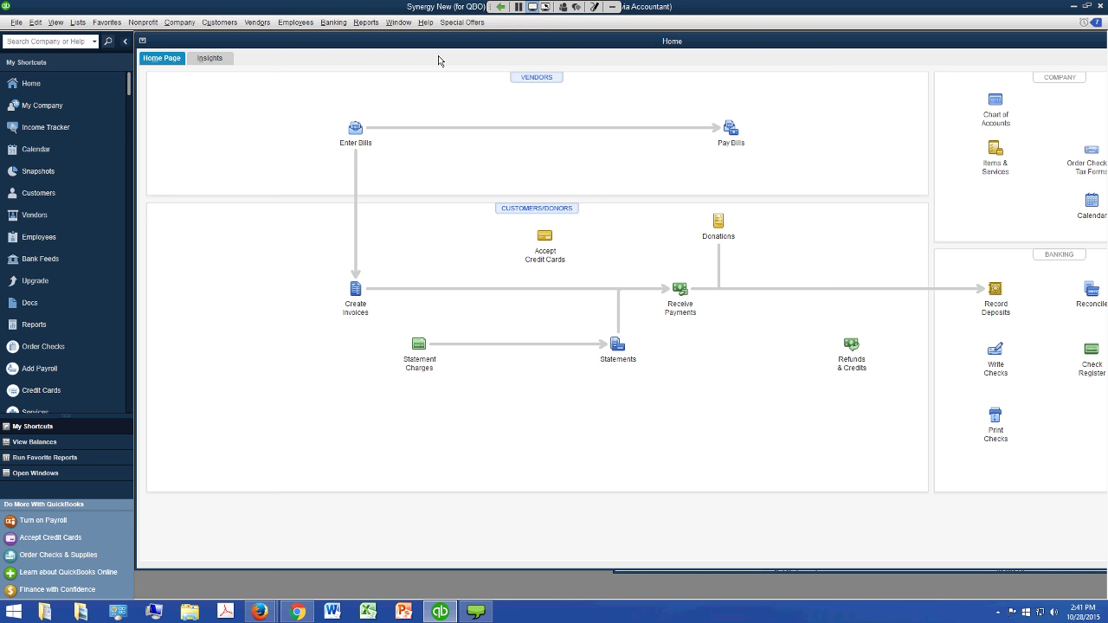
Run the desktop Profit & Loss Standard with Dates set to All, then return to Firefox
left_click(366, 22)
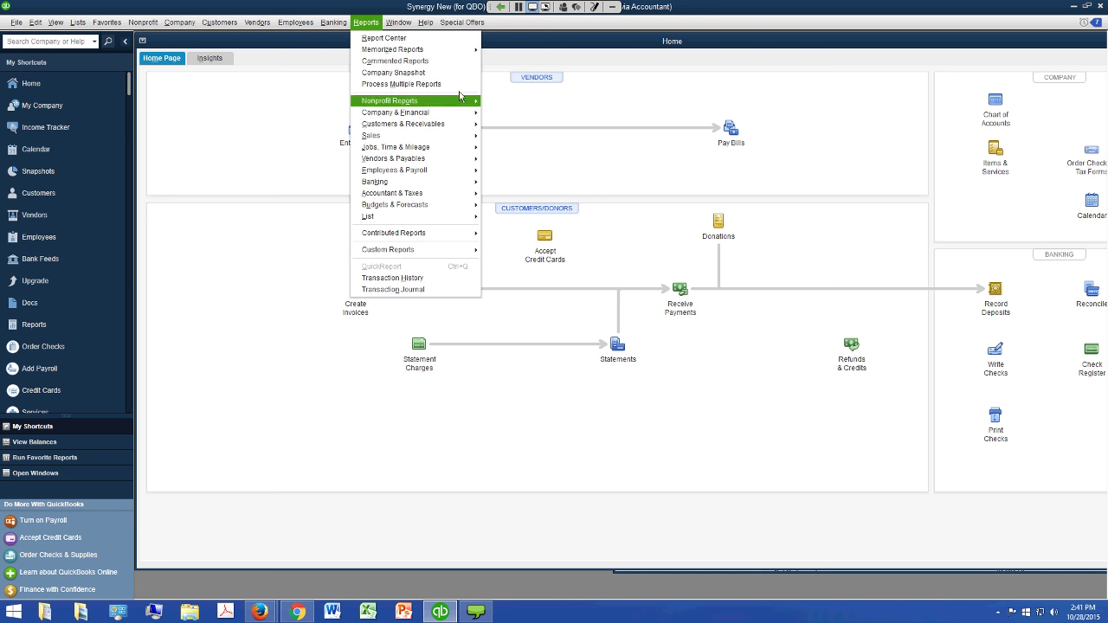
mouse_move(467, 112)
key("Return")
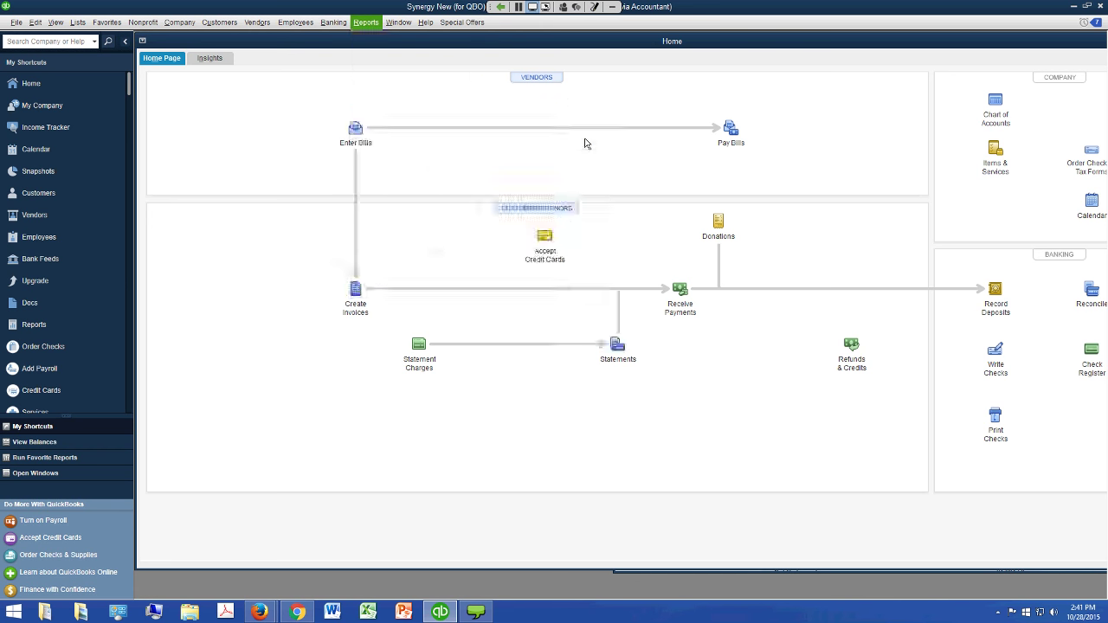
key("alt+Down")
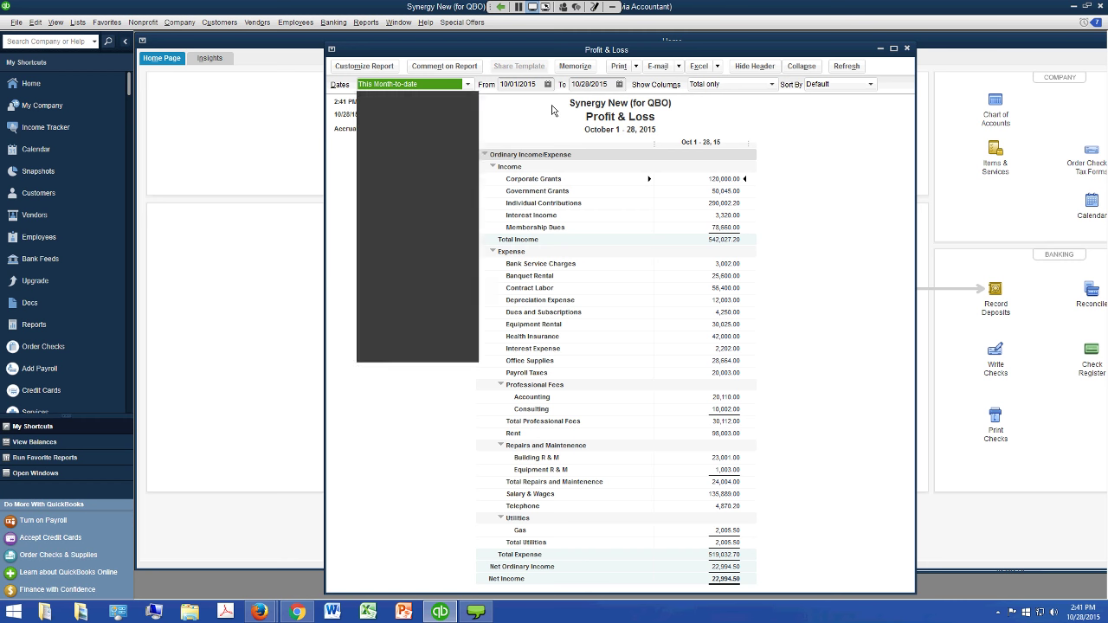
key("Escape")
key("a")
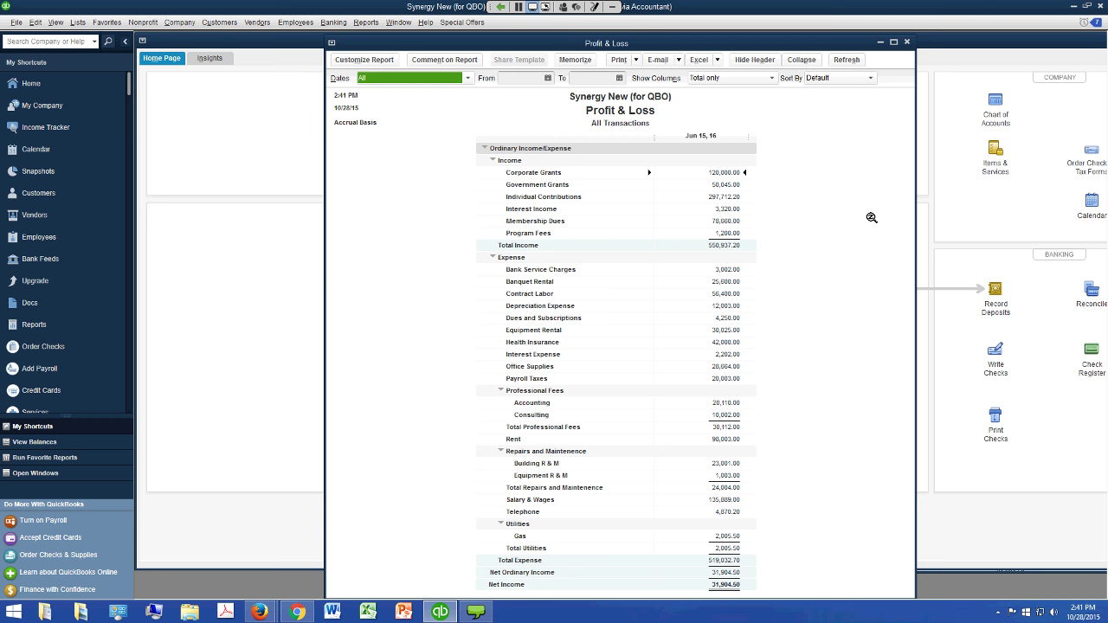
key("alt+Tab")
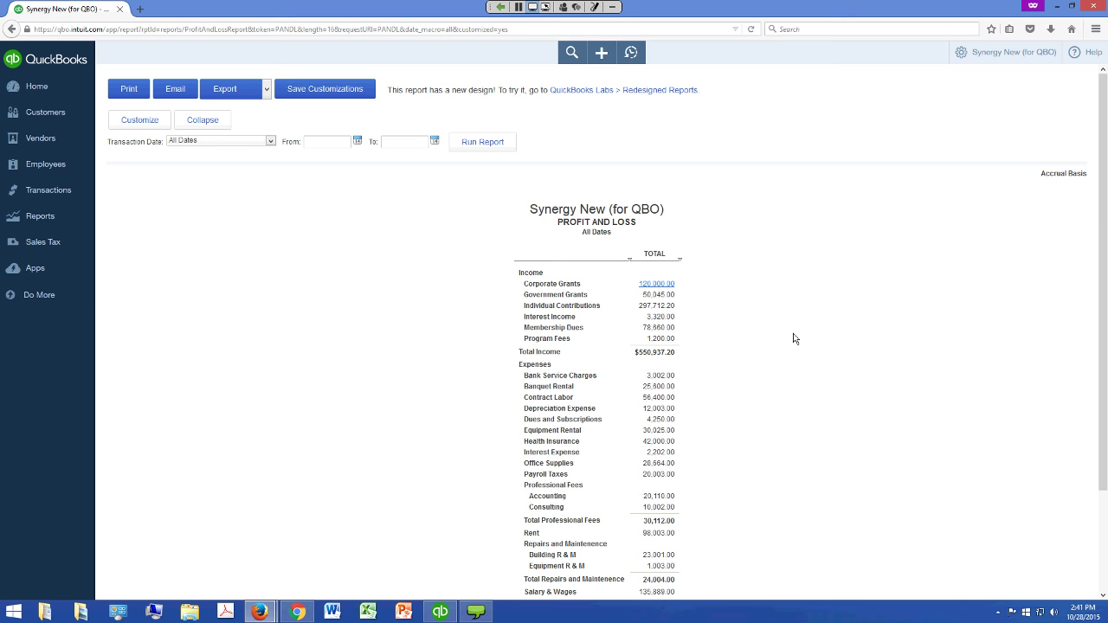
Compare the online $31,904.50 net income with the desktop report, then advance to slide 25
scroll(606, 334, "down", 3)
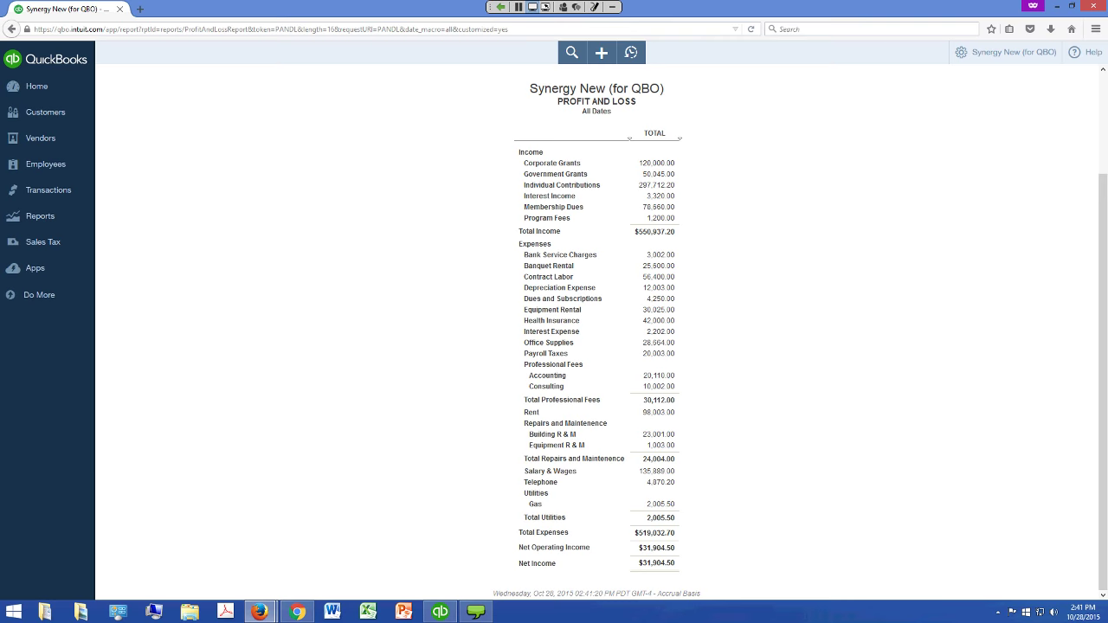
key("alt+Tab")
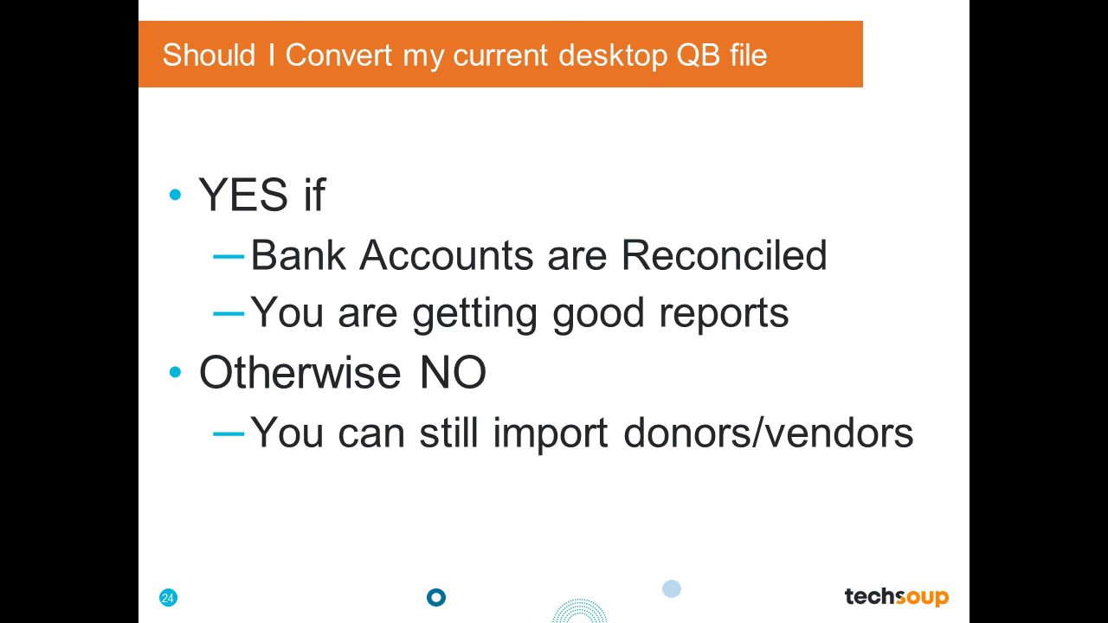
key("Right")
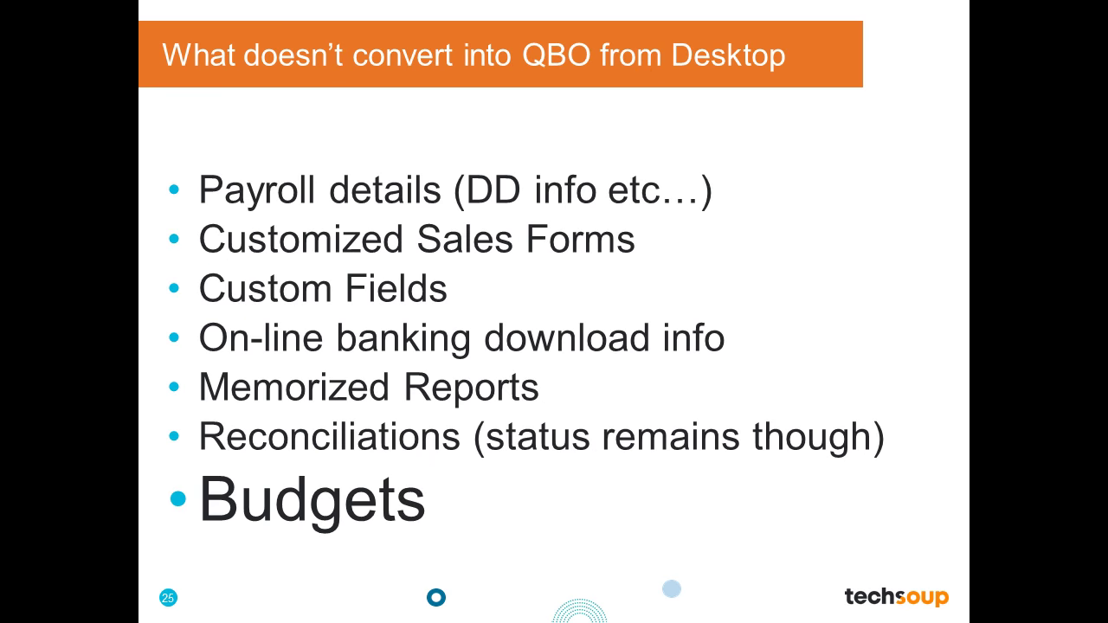
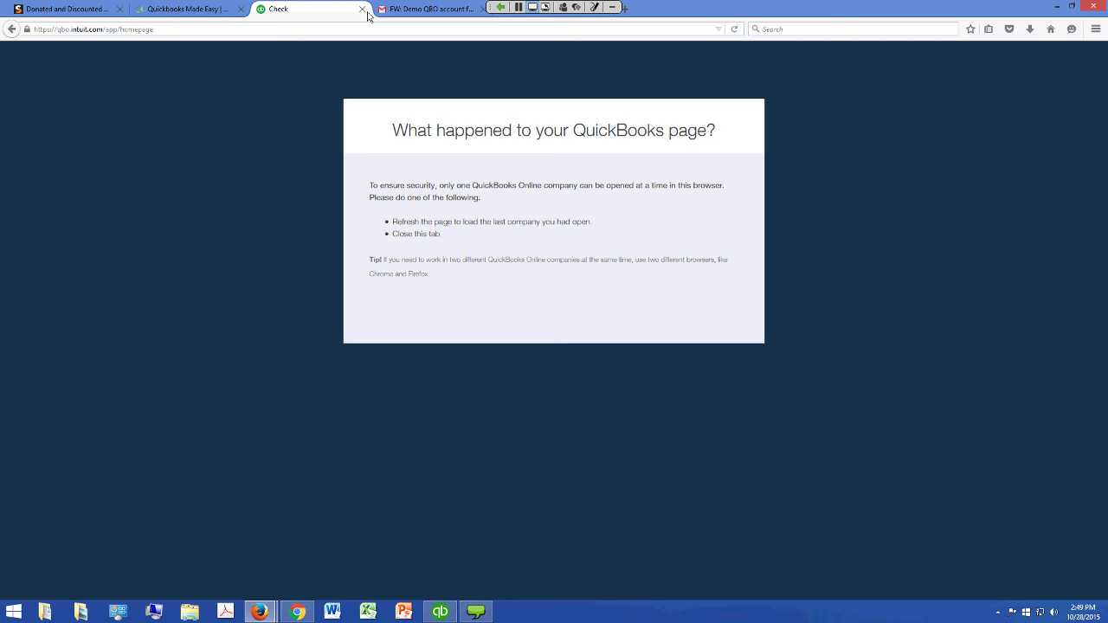
Go back and reload the QuickBooks Online site at qbo.intuit.com from the address bar
left_click(12, 30)
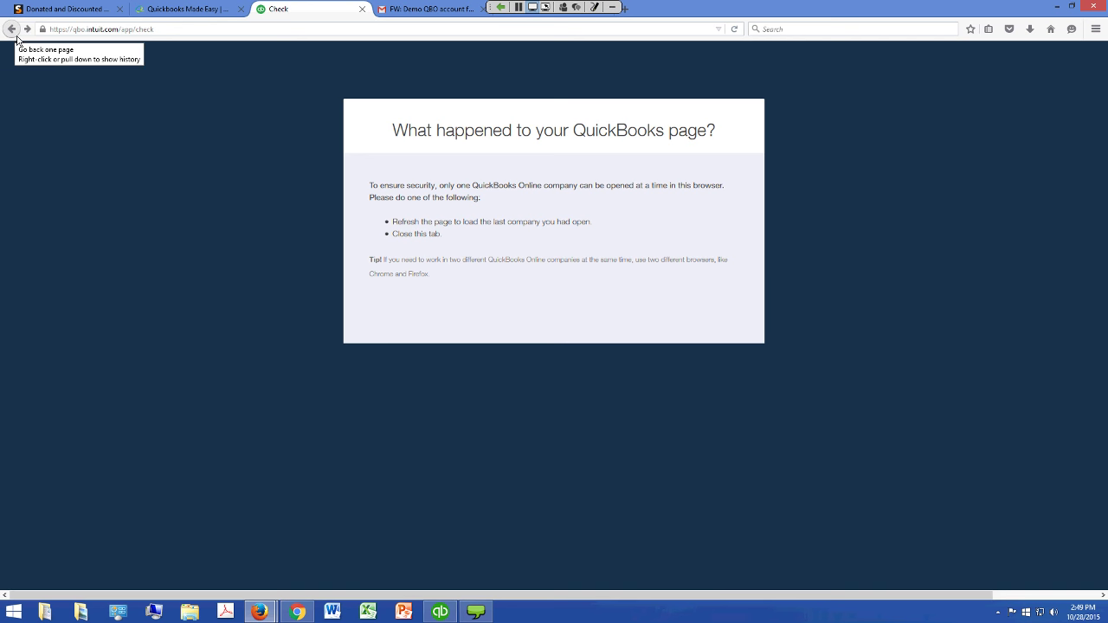
left_click(52, 29)
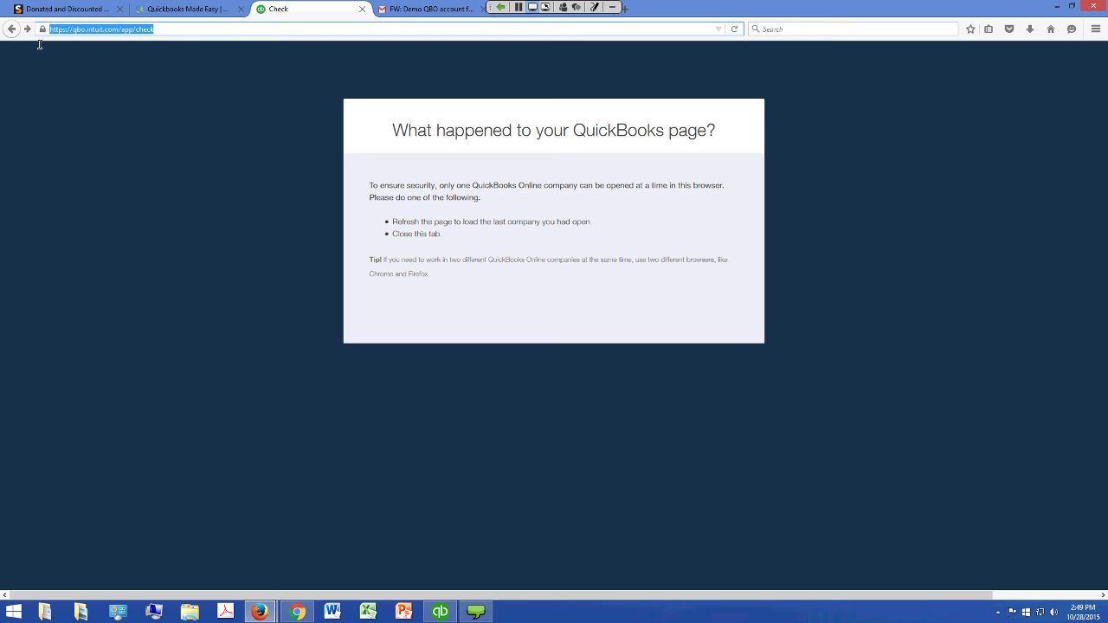
type("qbo.intuit.com/")
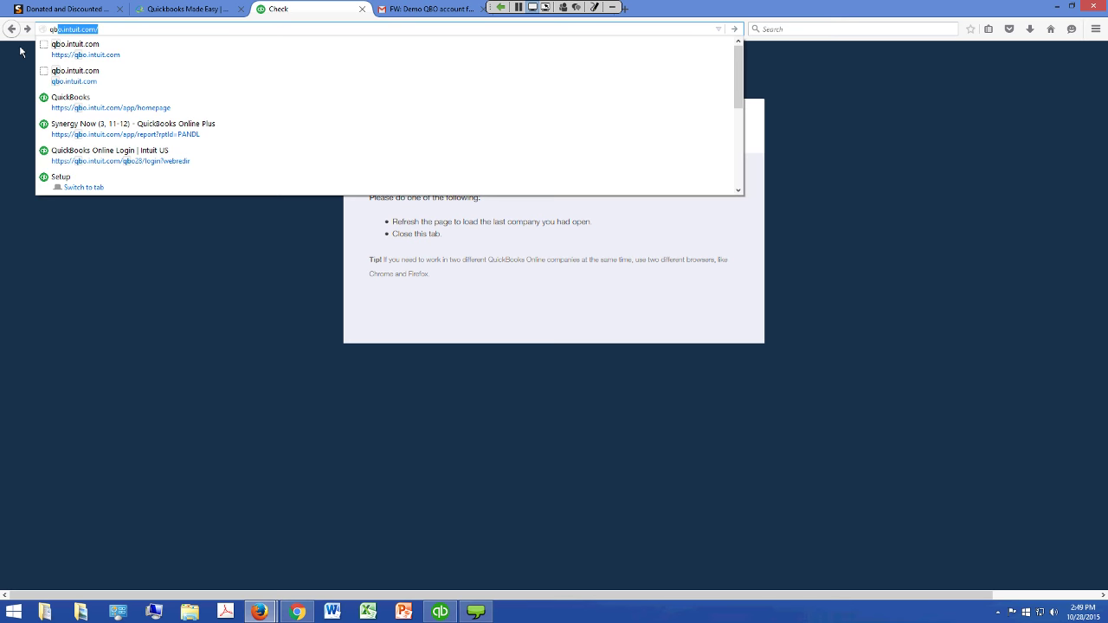
left_click(58, 56)
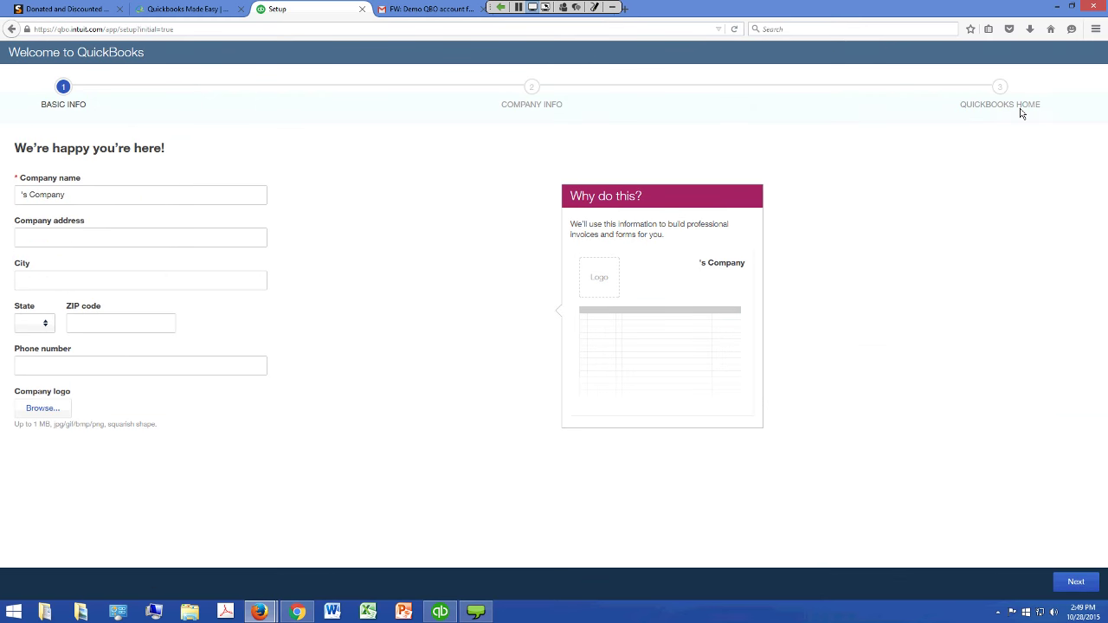
Leave the setup wizard and switch to the Synergy Now (3, 11-12) company
left_click(1019, 107)
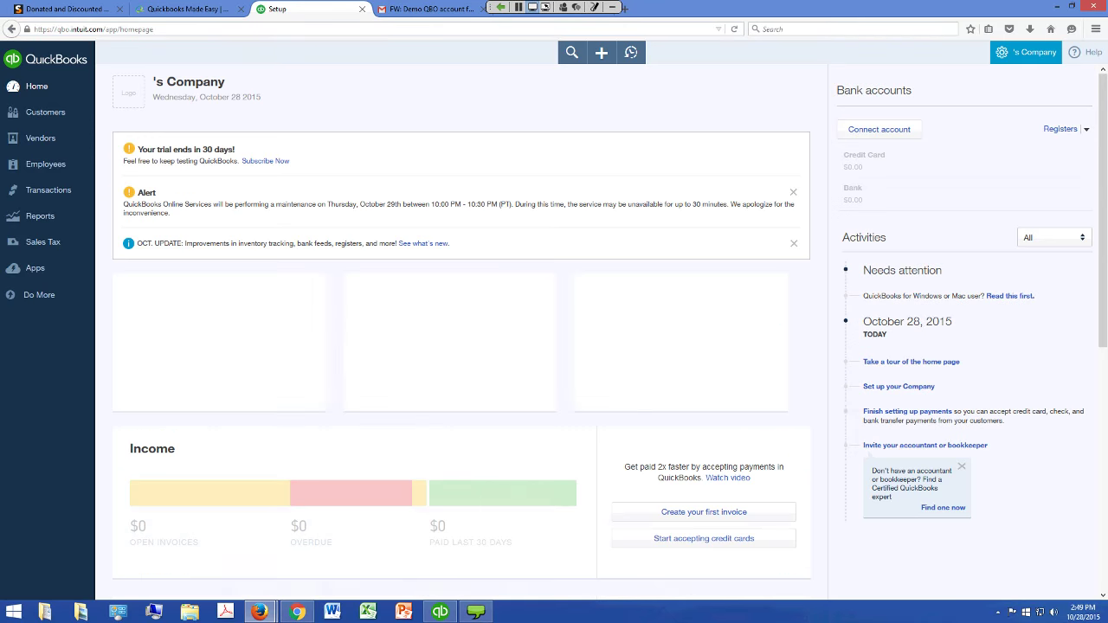
left_click(1026, 52)
left_click(1036, 235)
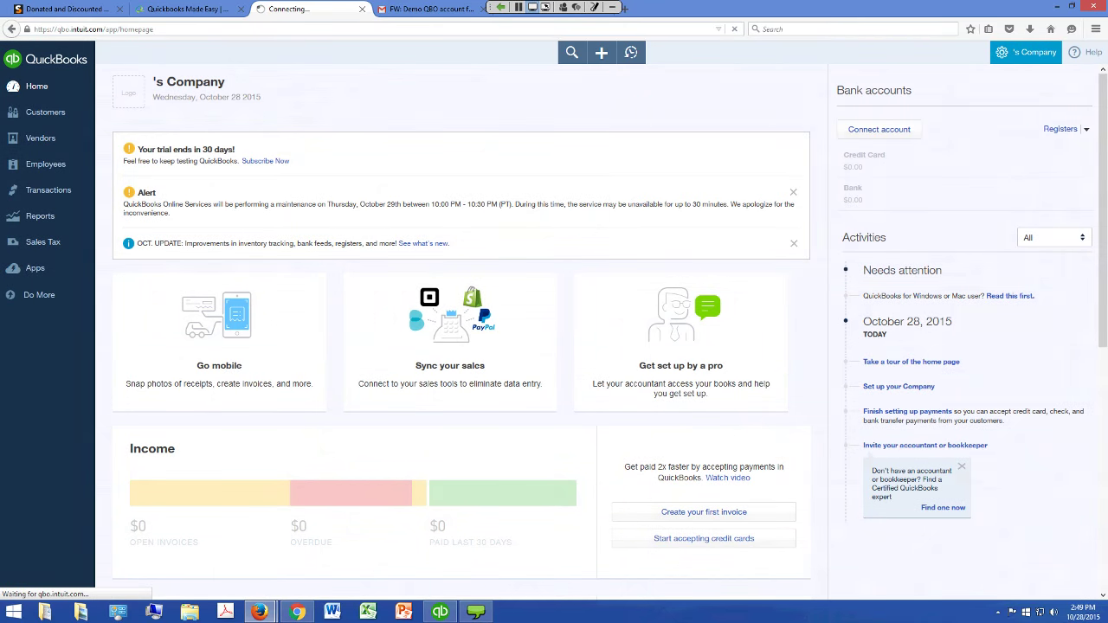
left_click(601, 52)
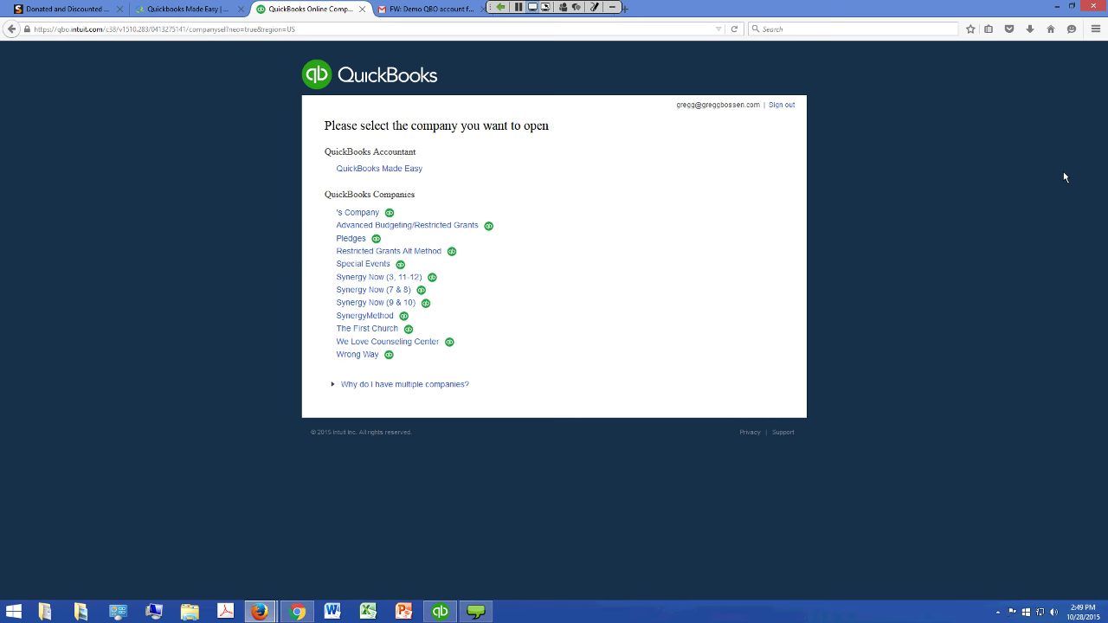
left_click(439, 339)
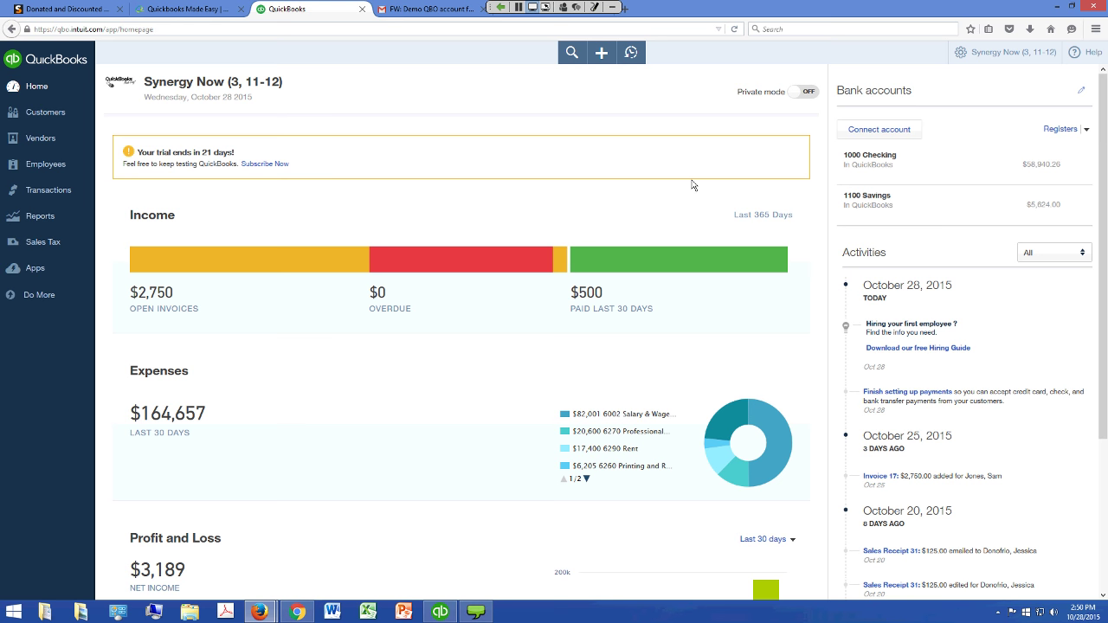
Look at the Customers list, then return to the home dashboard and scroll through it
left_click(52, 125)
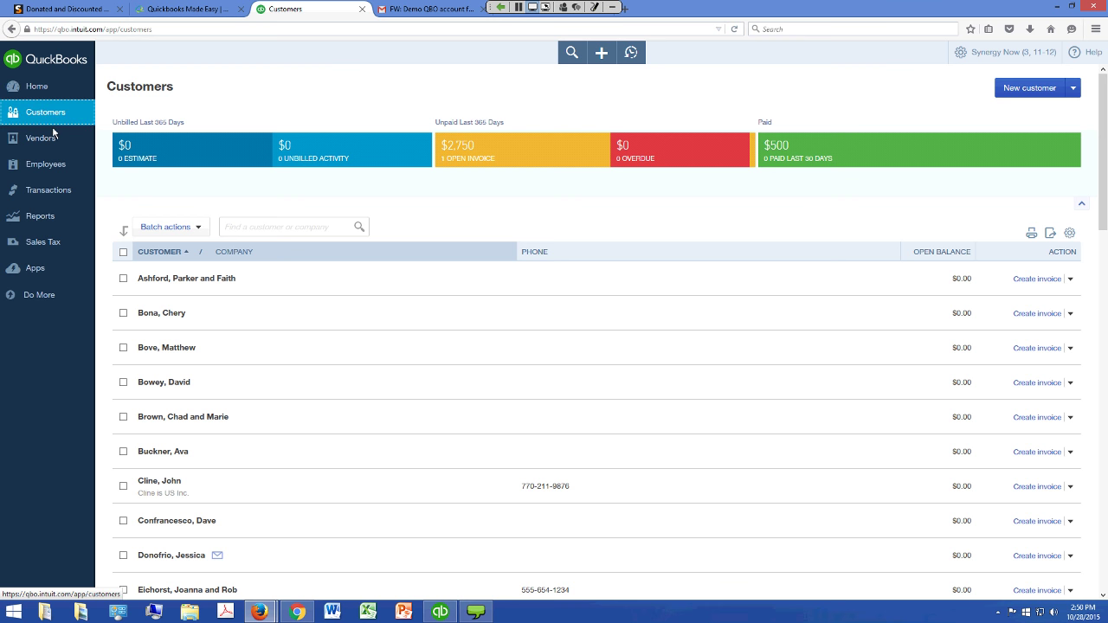
key("alt+Left")
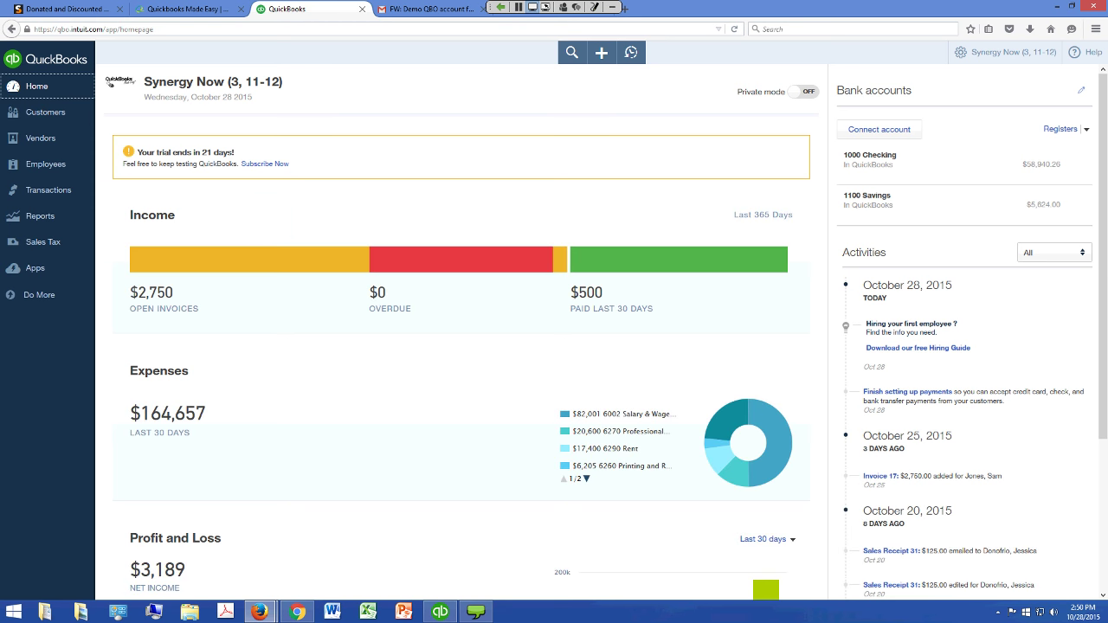
scroll(1104, 258, "down", 1)
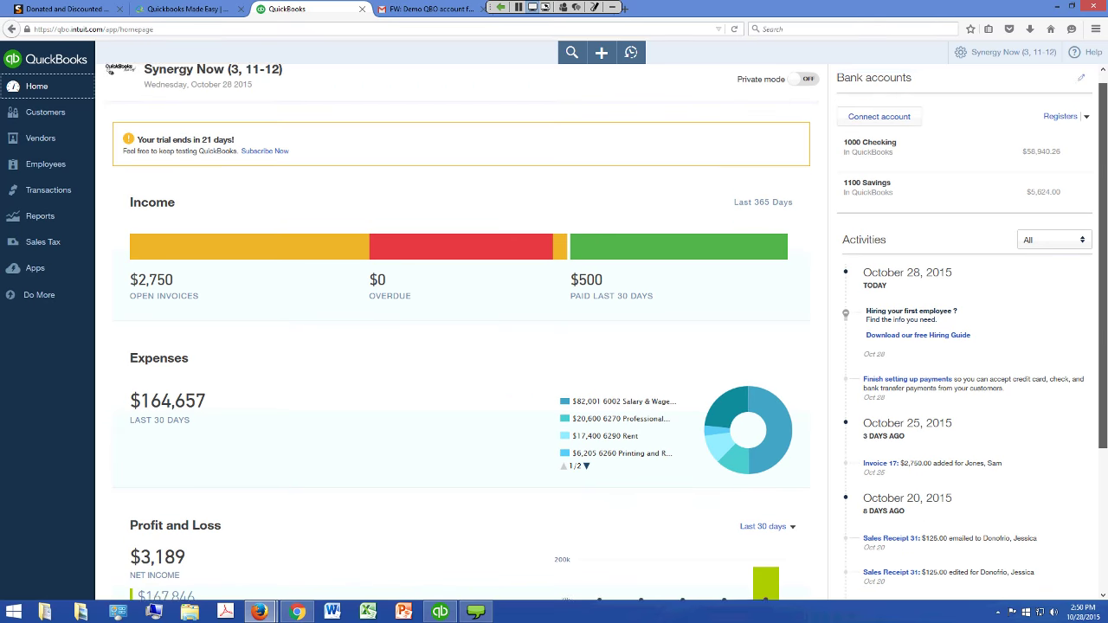
scroll(1103, 260, "down", 2)
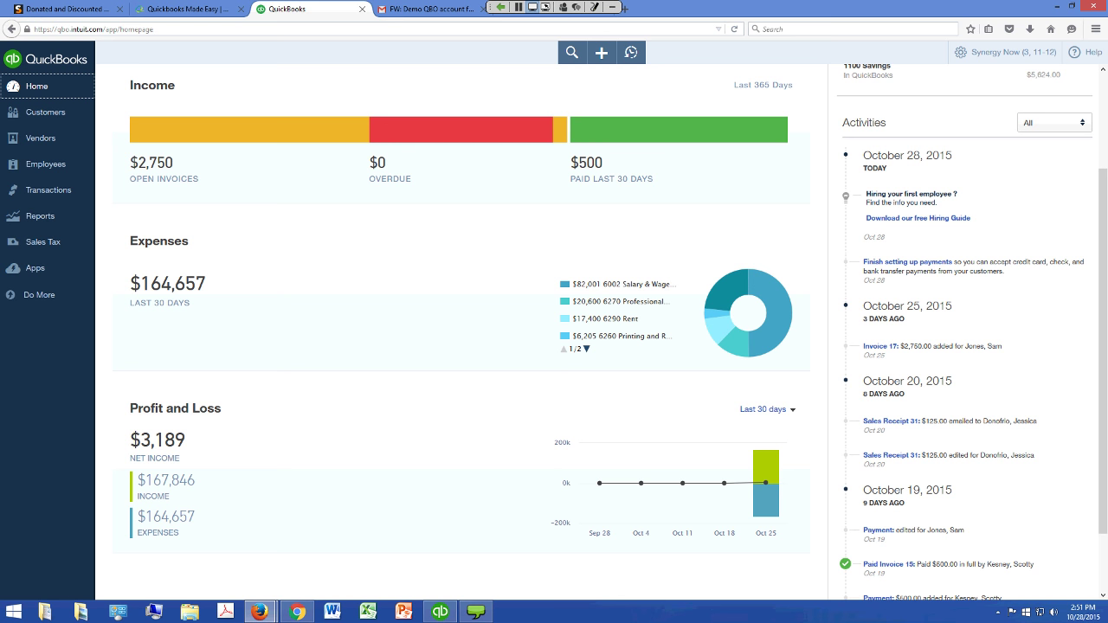
mouse_move(238, 134)
mouse_move(221, 153)
left_click(242, 151)
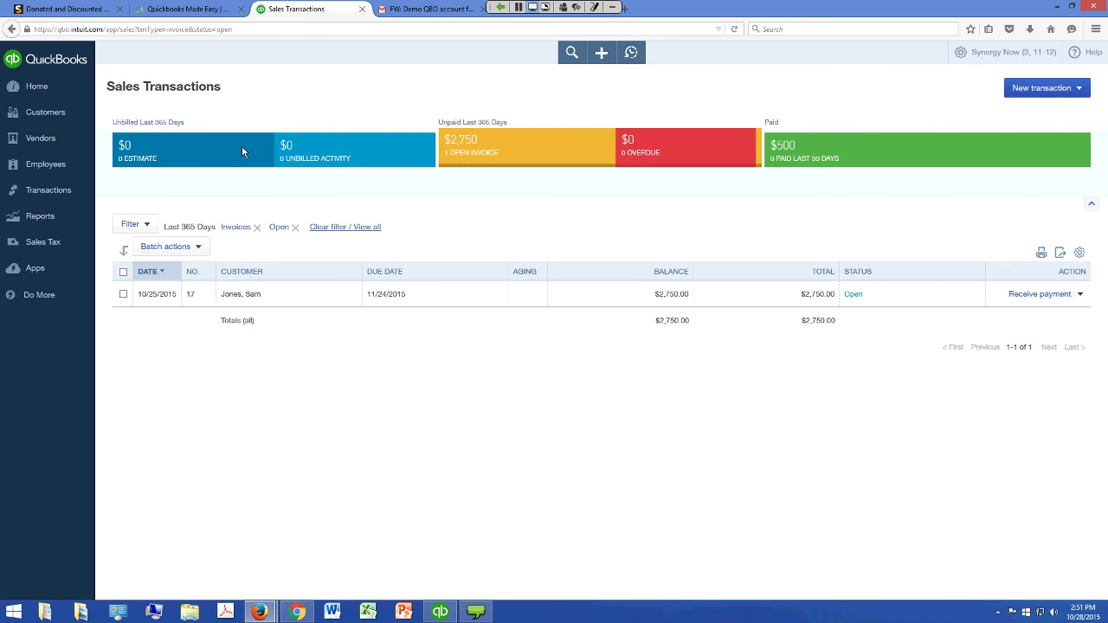
left_click(62, 96)
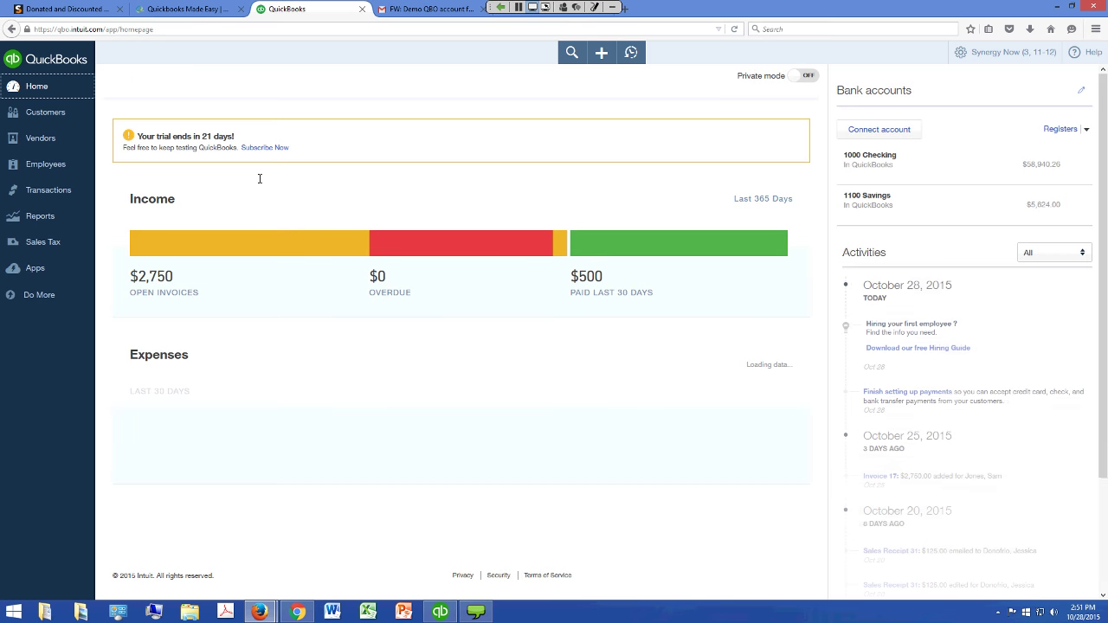
scroll(498, 501, "down", 2)
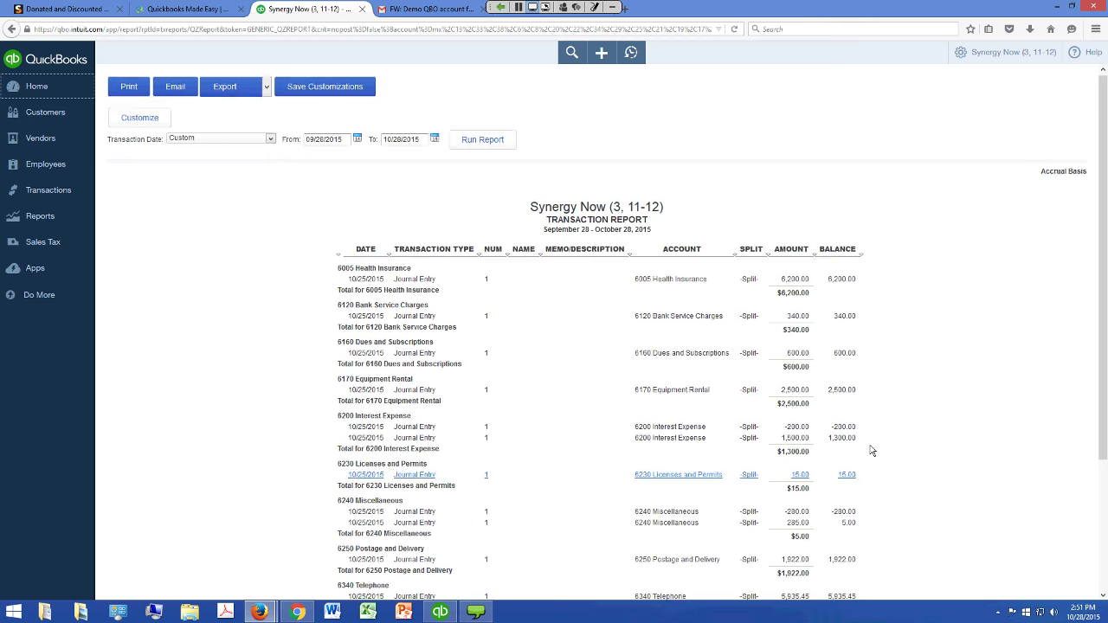
scroll(873, 451, "down", 2)
scroll(873, 451, "down", 1)
scroll(877, 574, "up", 3)
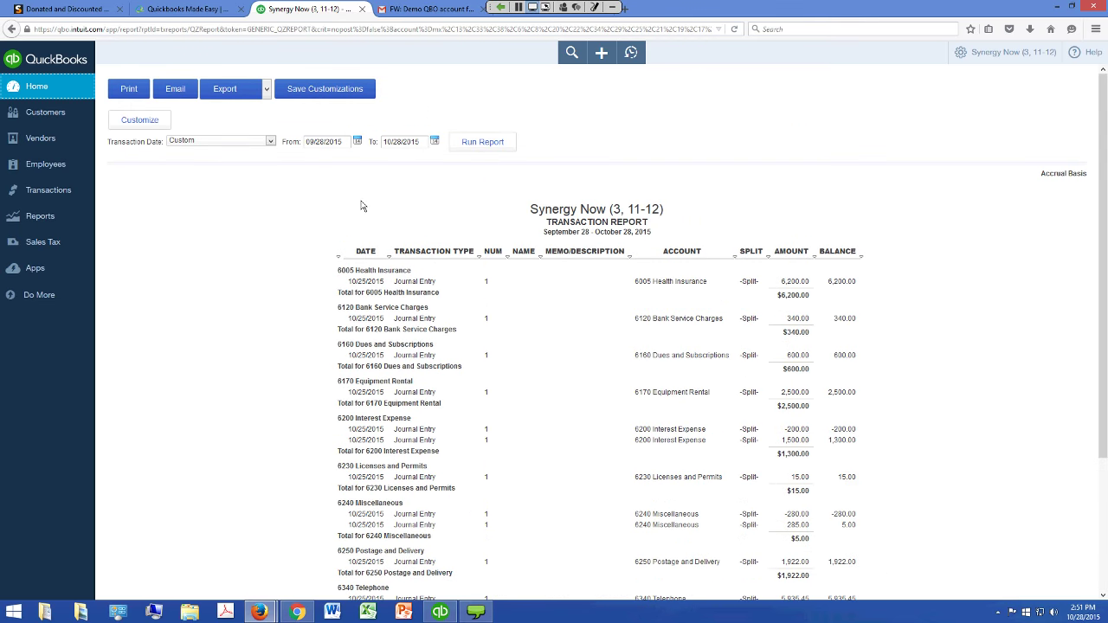
left_click(67, 102)
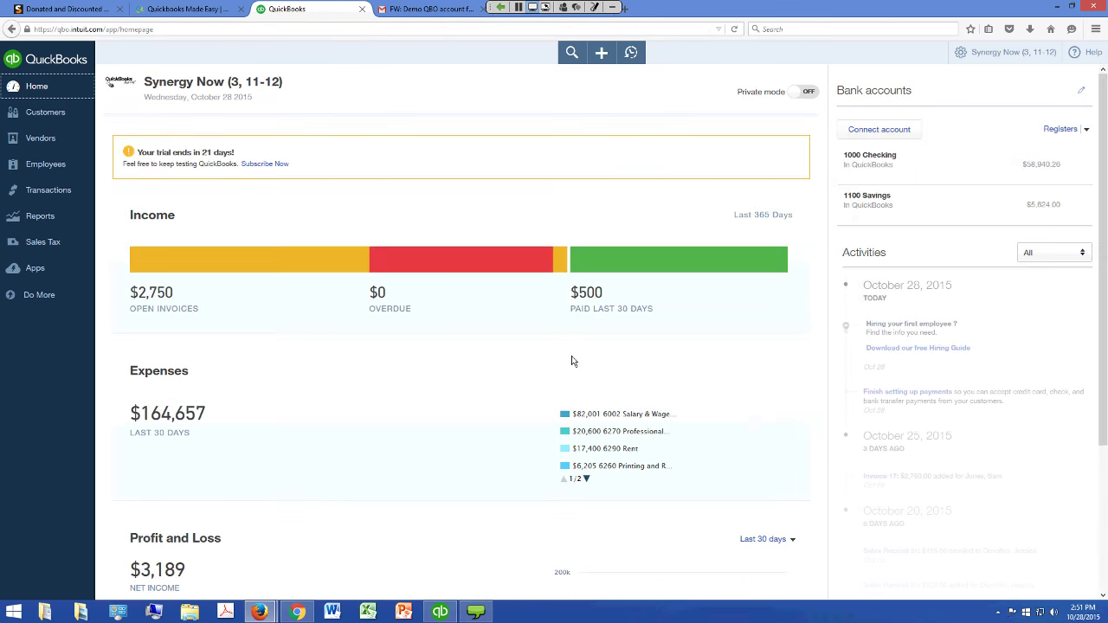
scroll(589, 390, "down", 2)
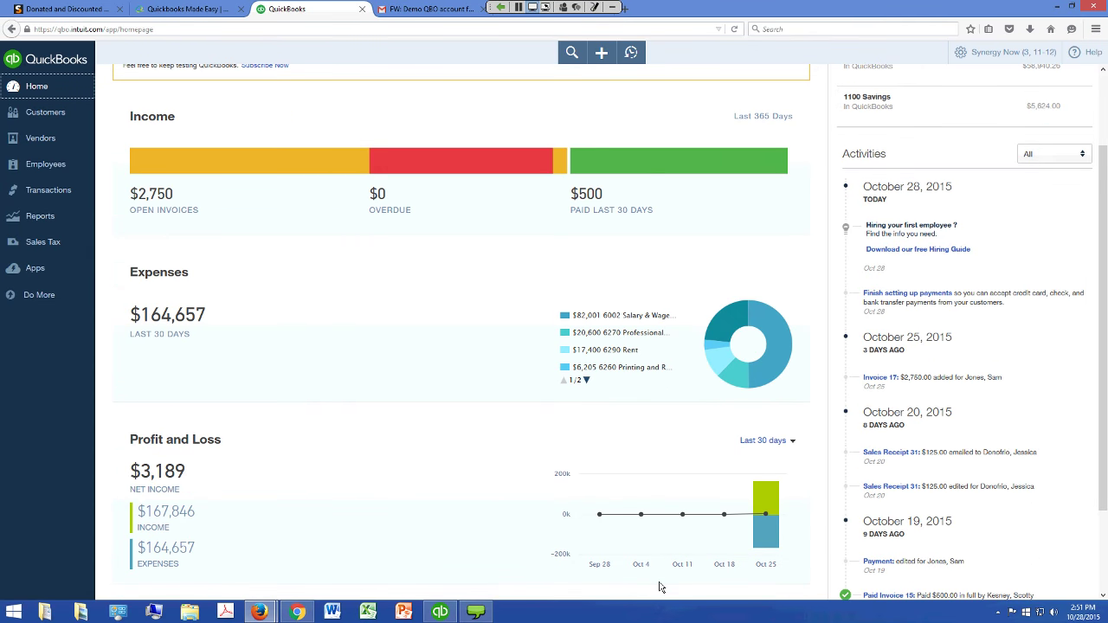
scroll(660, 587, "up", 2)
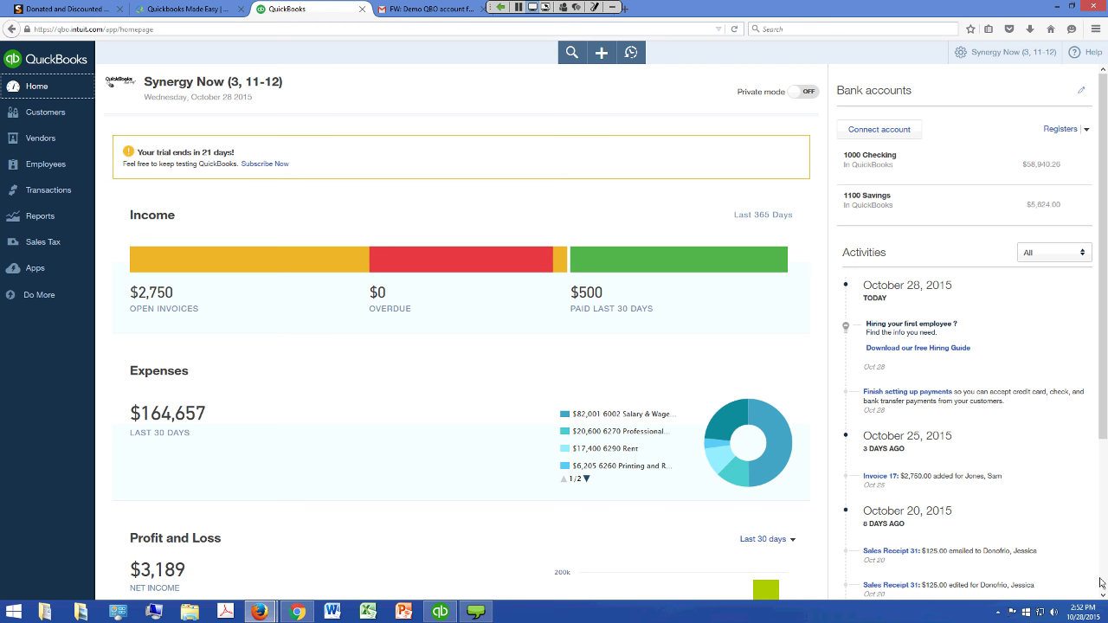
scroll(606, 332, "down", 2)
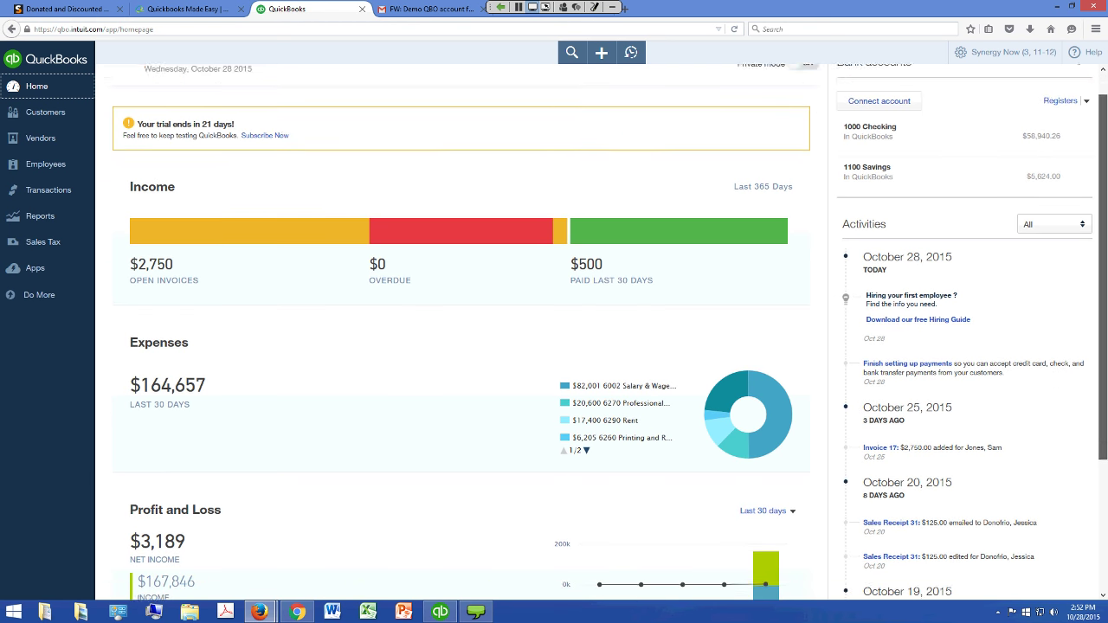
scroll(606, 332, "down", 2)
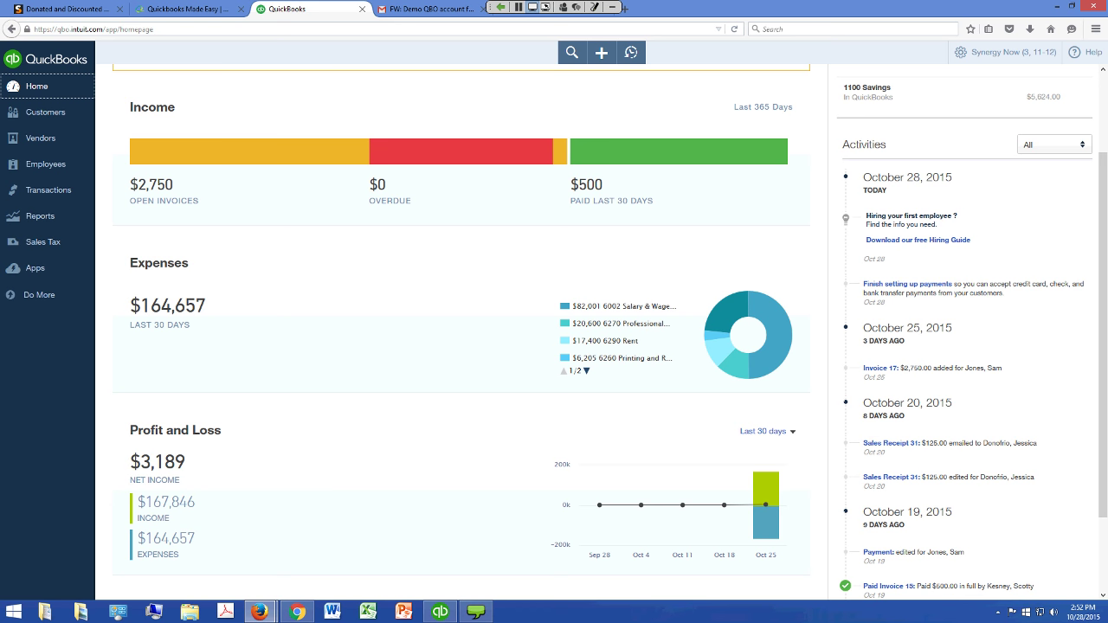
left_click(1052, 442)
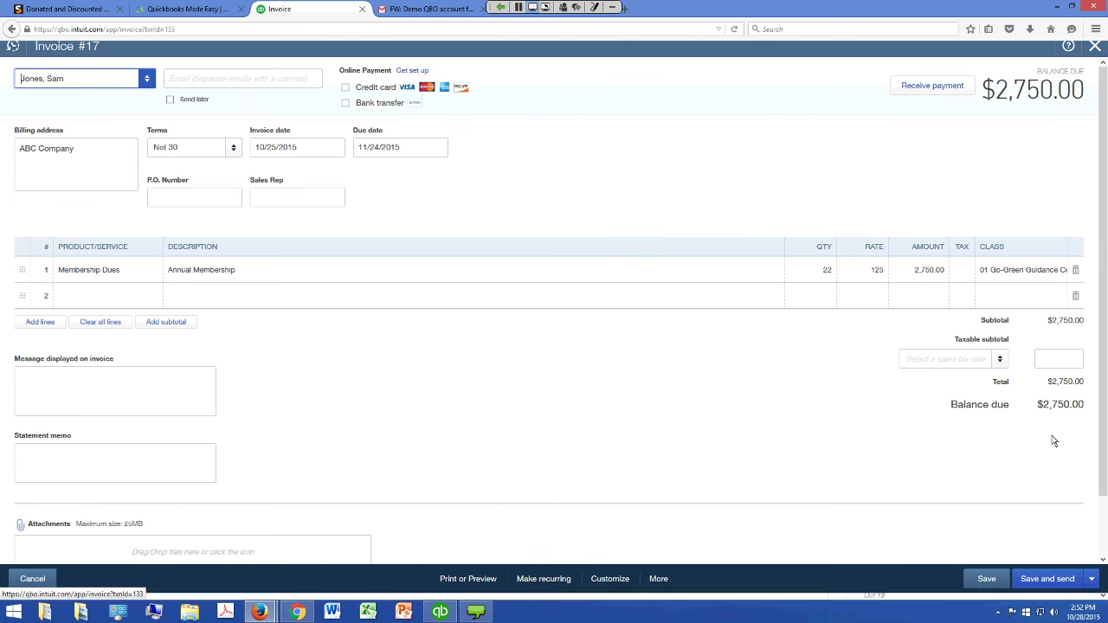
key("alt+Left")
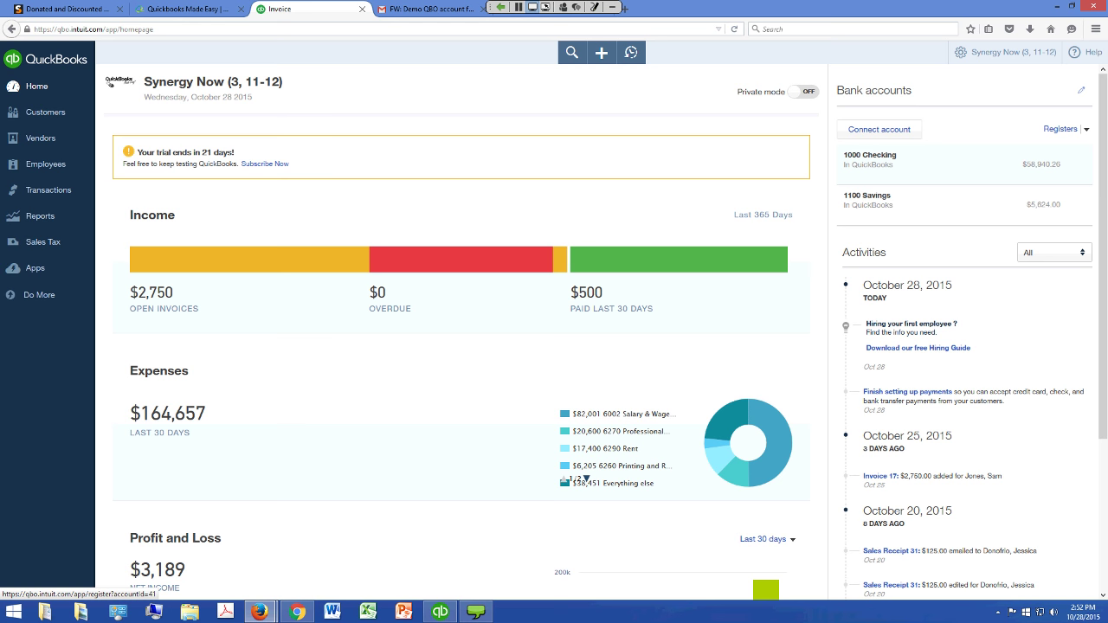
left_click(1056, 163)
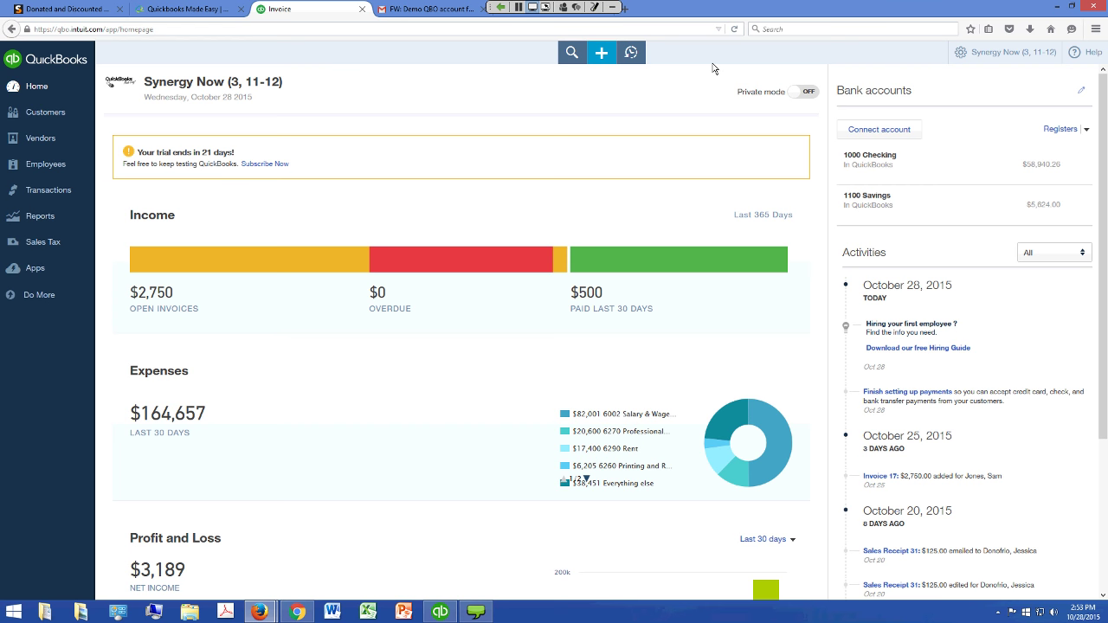
left_click(601, 52)
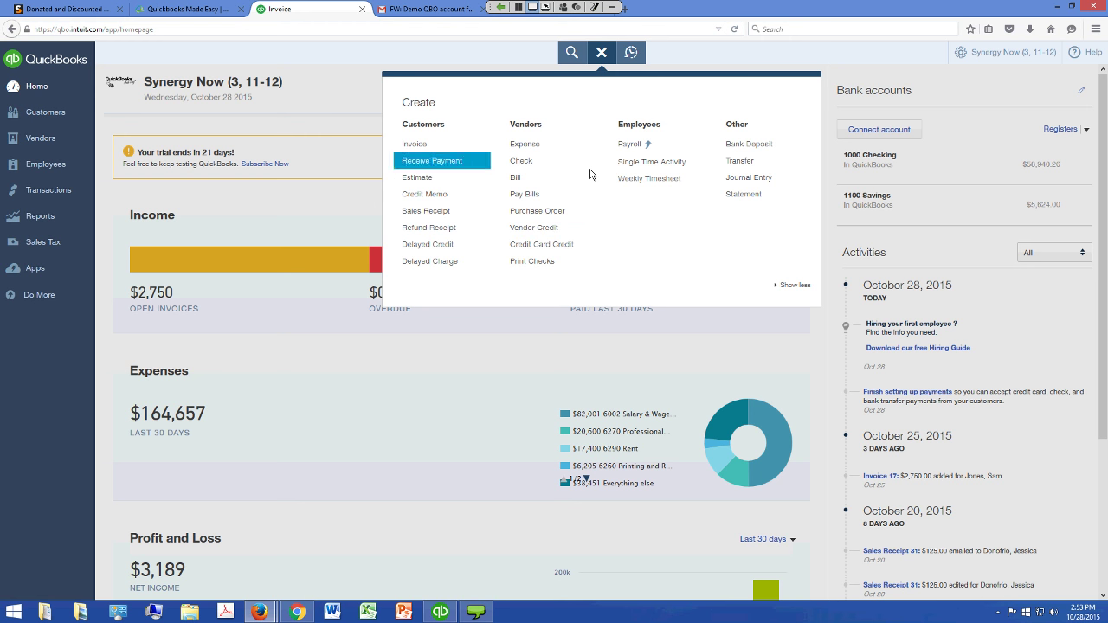
key("Up")
key("Up")
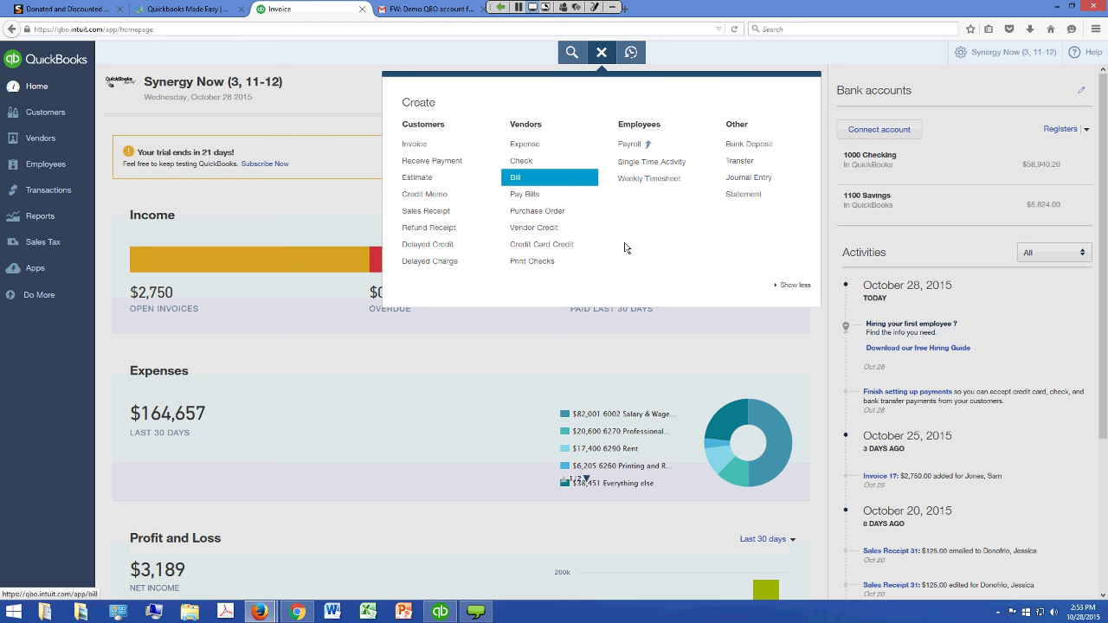
key("Up")
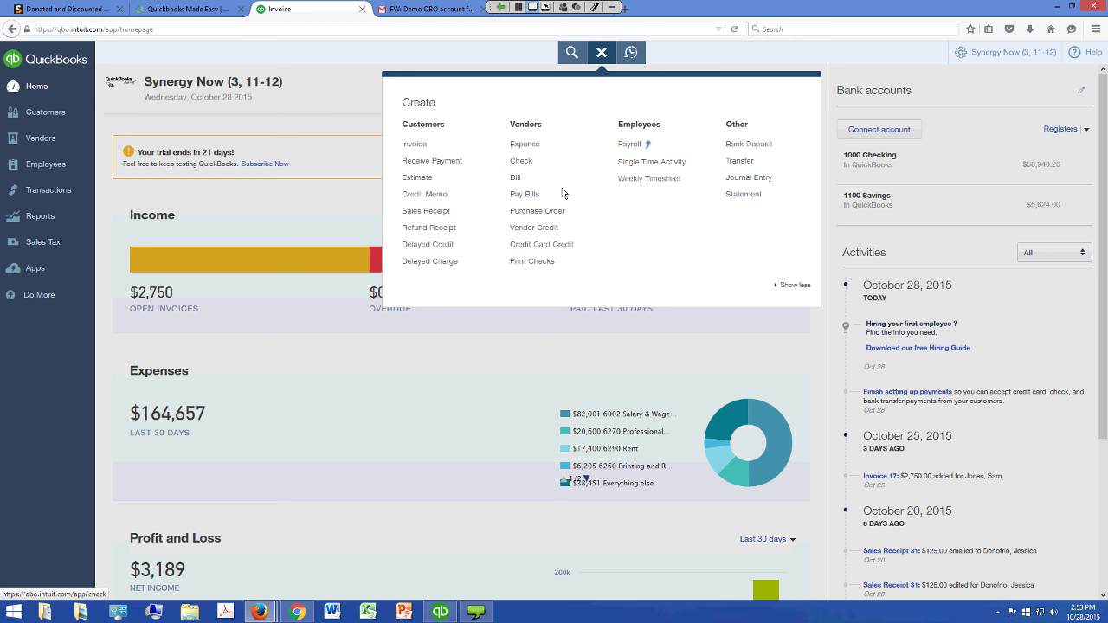
key("Down")
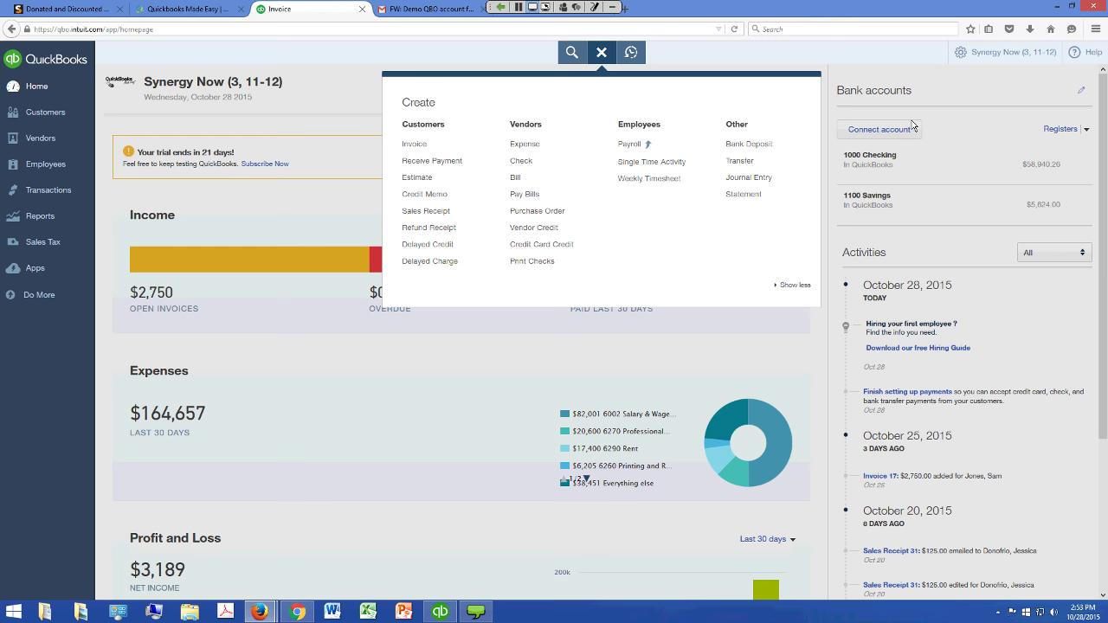
left_click(1001, 89)
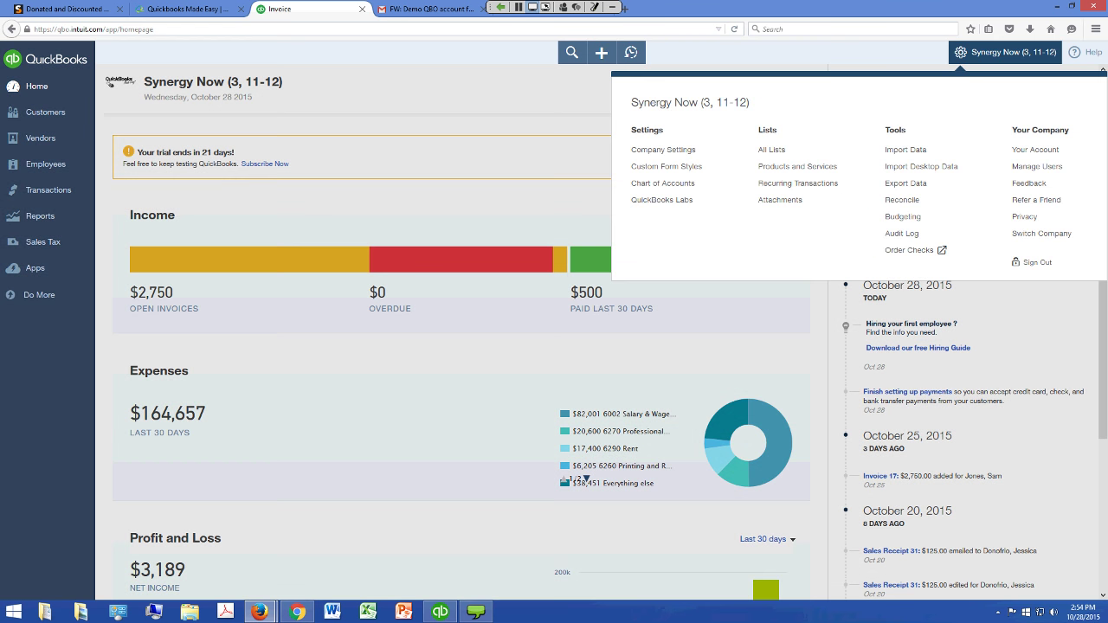
Open the Chart of Accounts from the gear menu's Settings list
key("Tab")
key("Tab")
key("Tab")
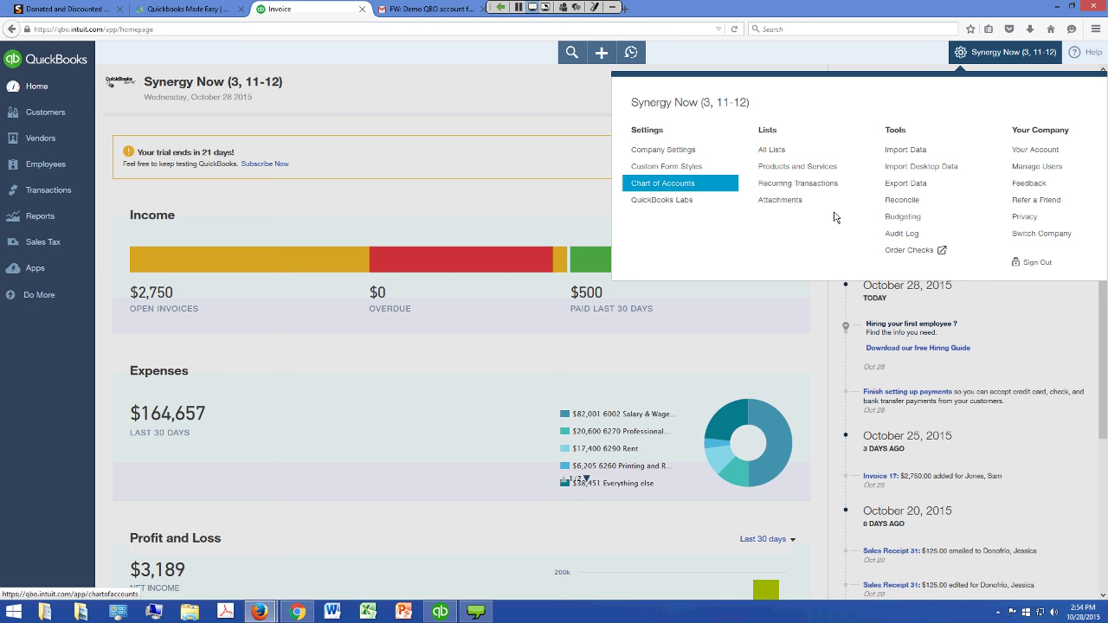
key("Tab")
key("Tab")
key("Tab")
key("Tab")
key("Tab")
key("Tab")
key("Tab")
key("Tab")
key("Tab")
key("Tab")
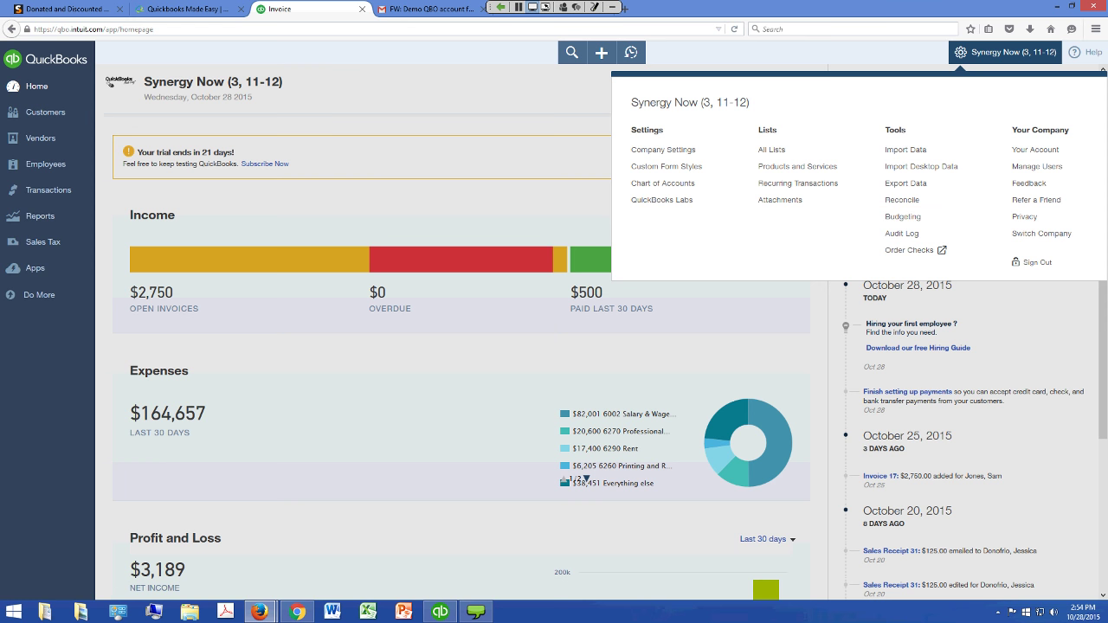
left_click(718, 71)
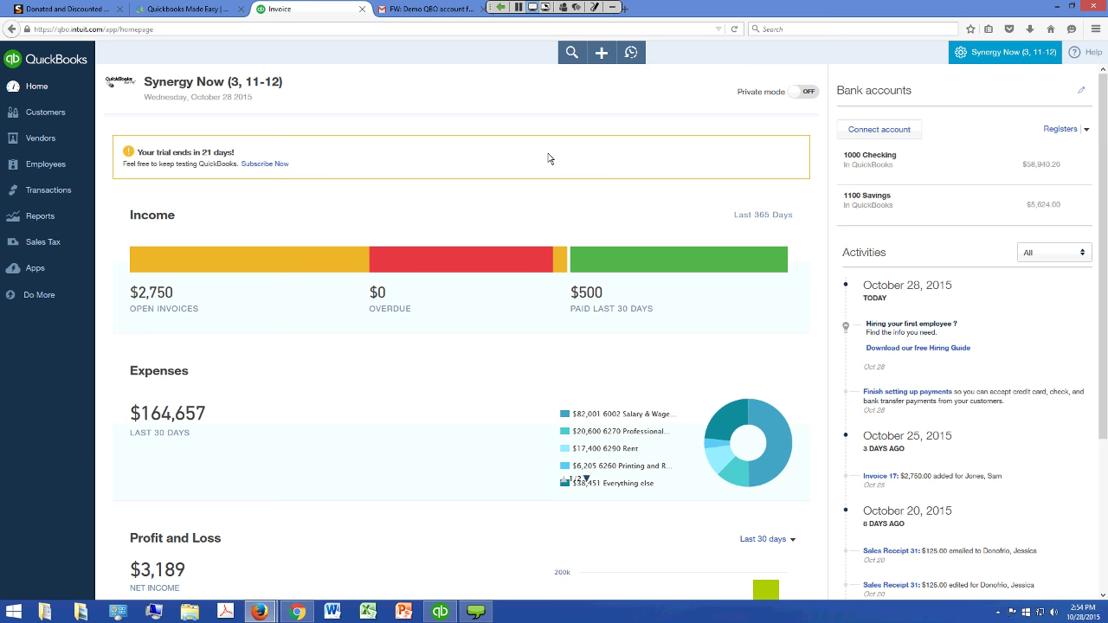
left_click(69, 216)
left_click(1009, 52)
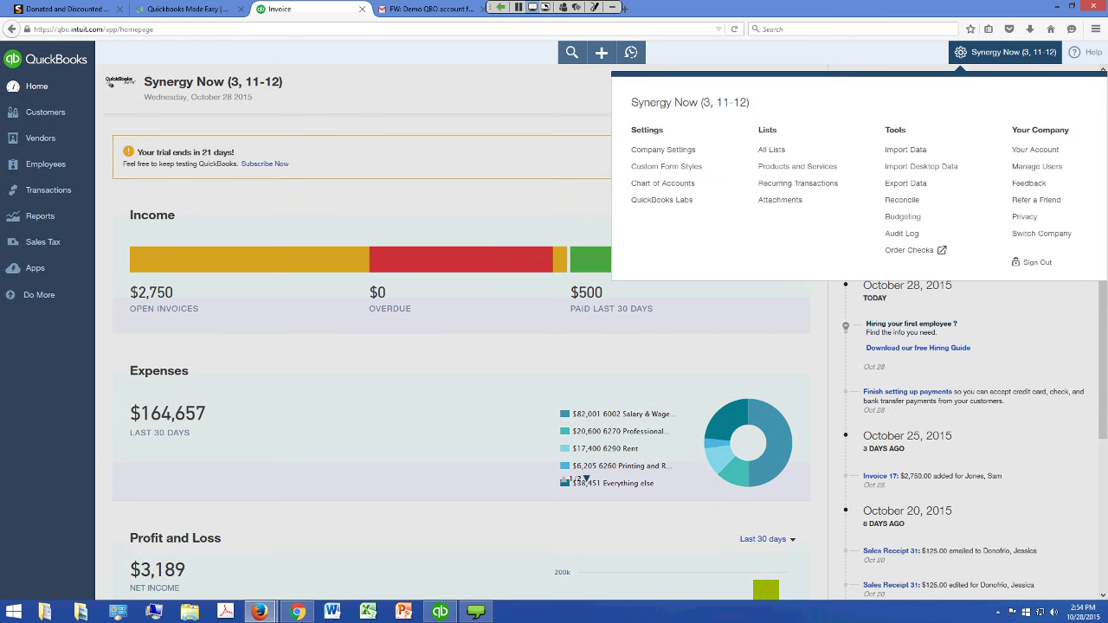
key("Tab")
key("Tab")
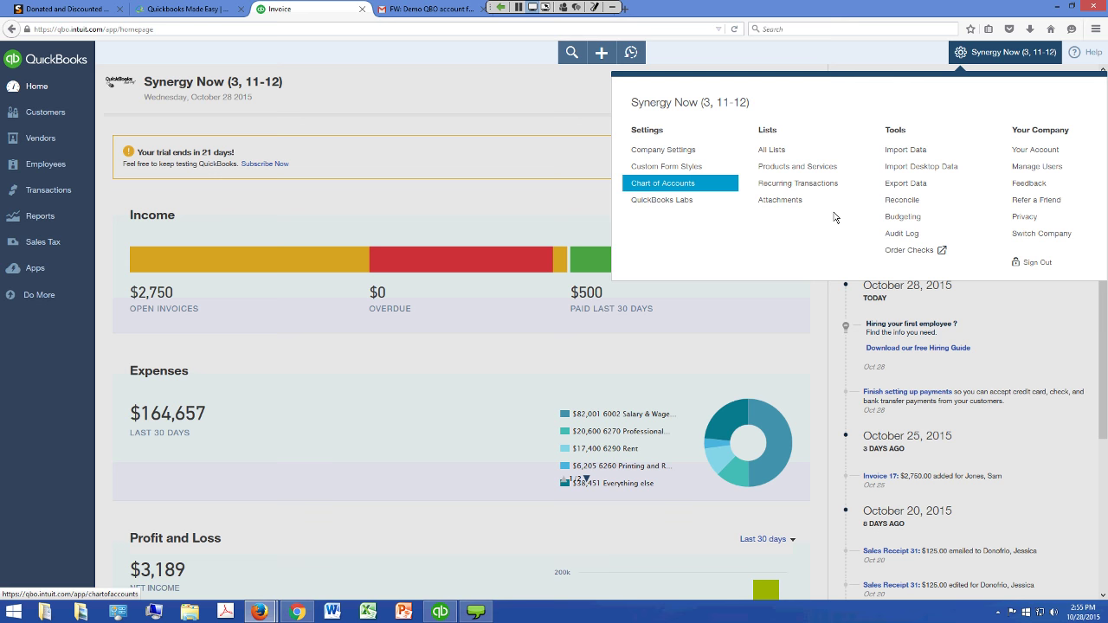
key("Return")
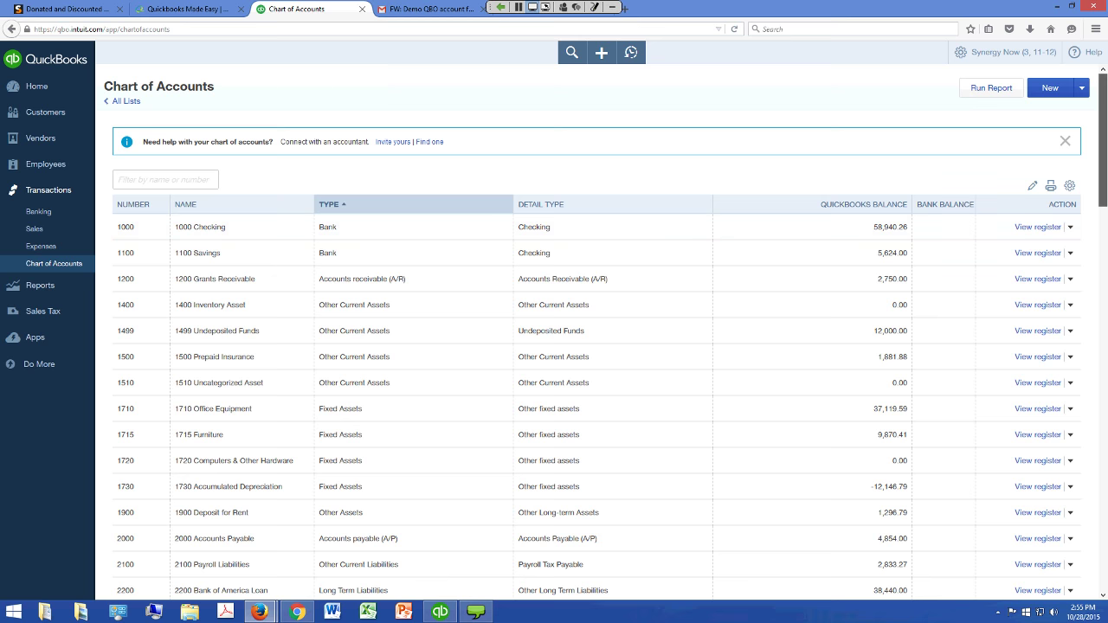
scroll(598, 347, "down", 2)
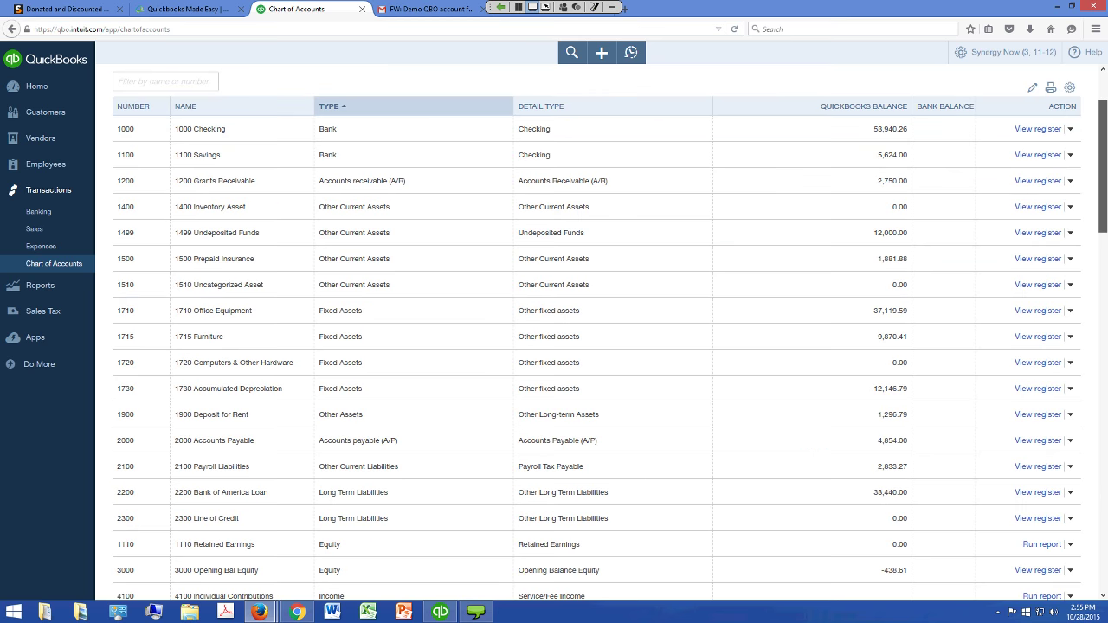
scroll(597, 334, "down", 9)
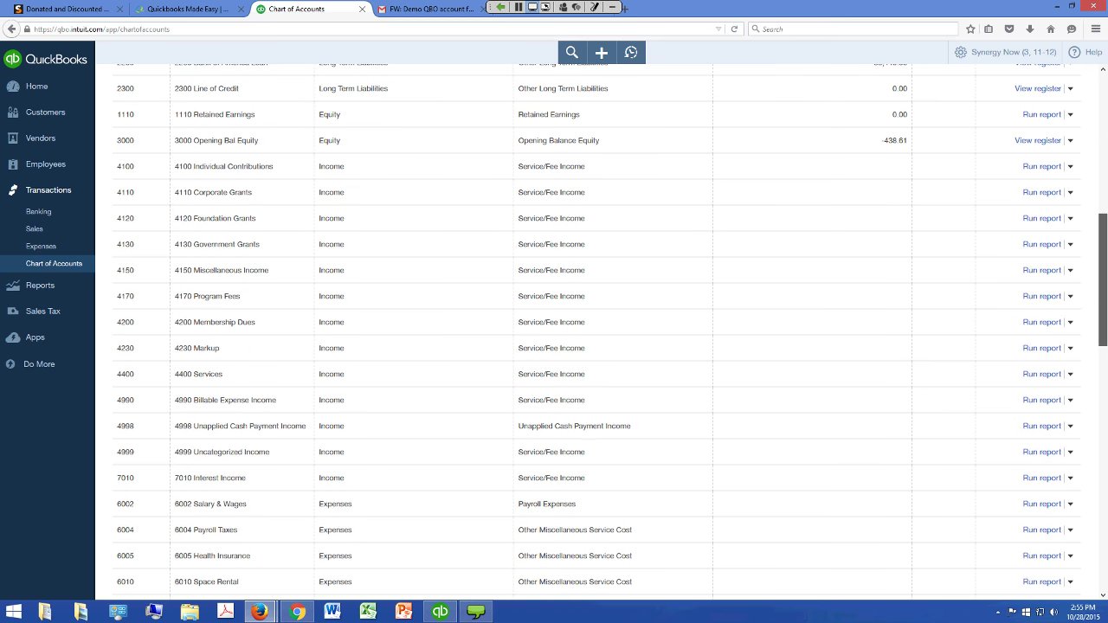
scroll(597, 329, "down", 2)
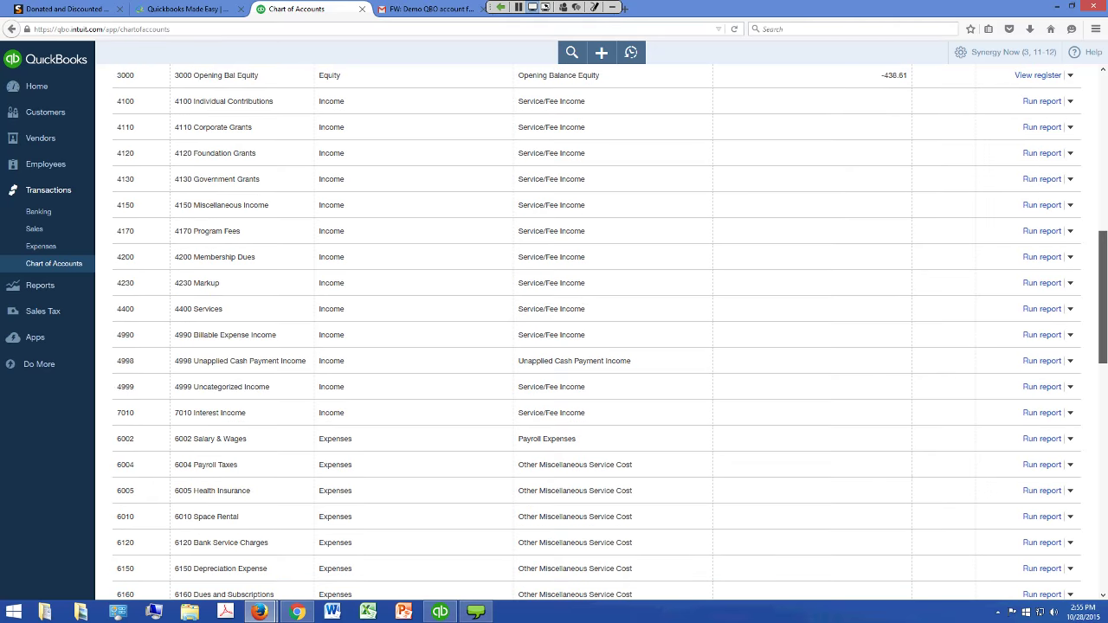
scroll(597, 329, "down", 1)
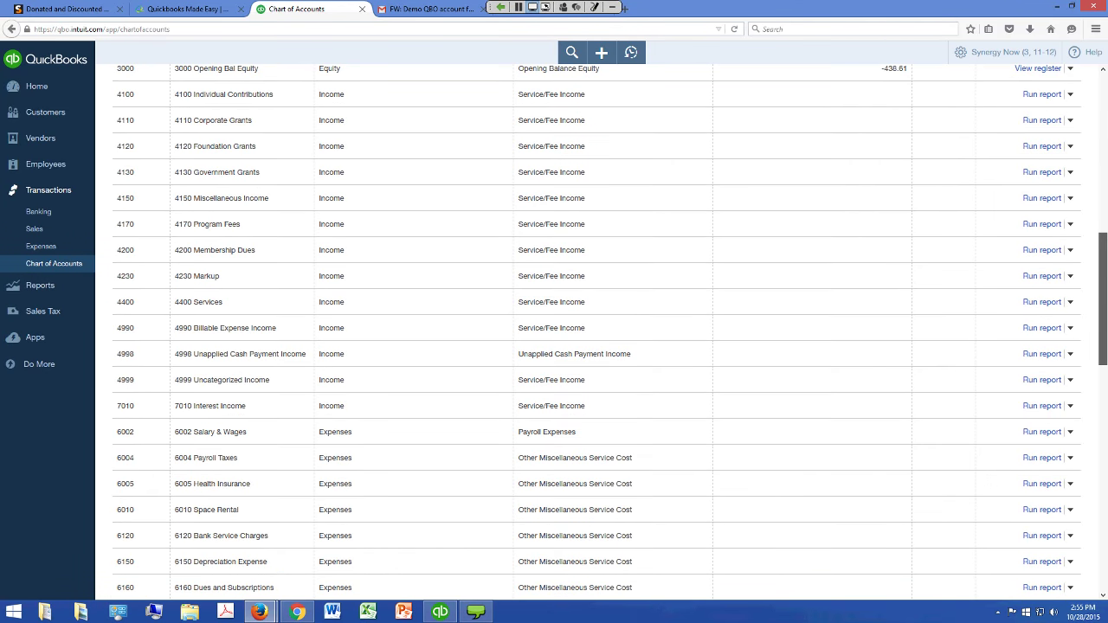
scroll(537, 355, "up", 1)
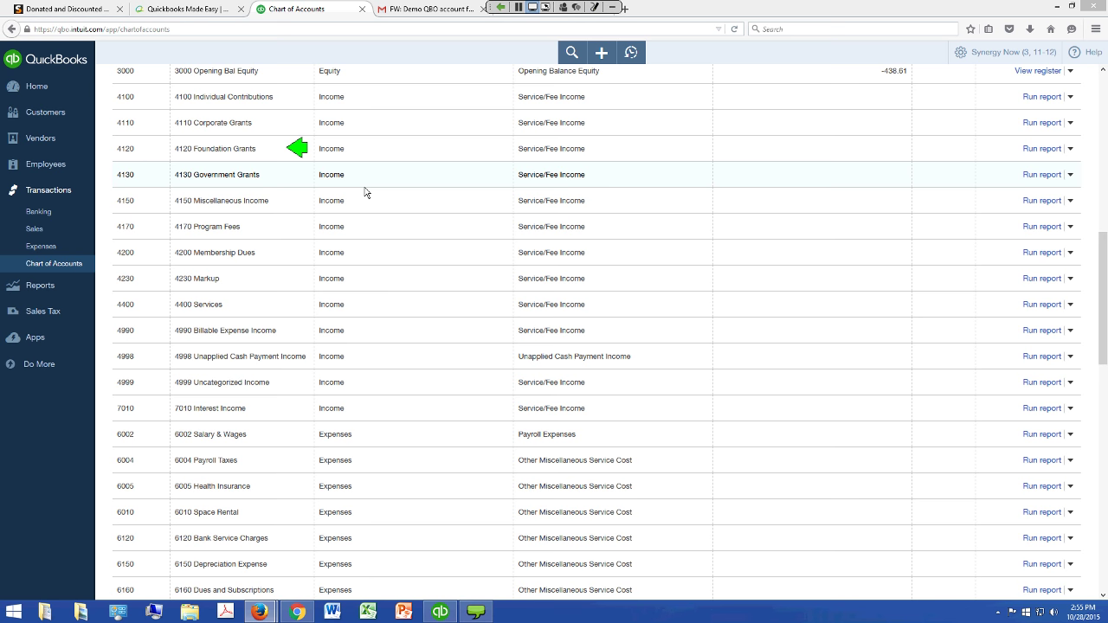
right_click(368, 275)
left_click(368, 276)
right_click(512, 263)
left_click(465, 242)
left_click(563, 283)
key("Escape")
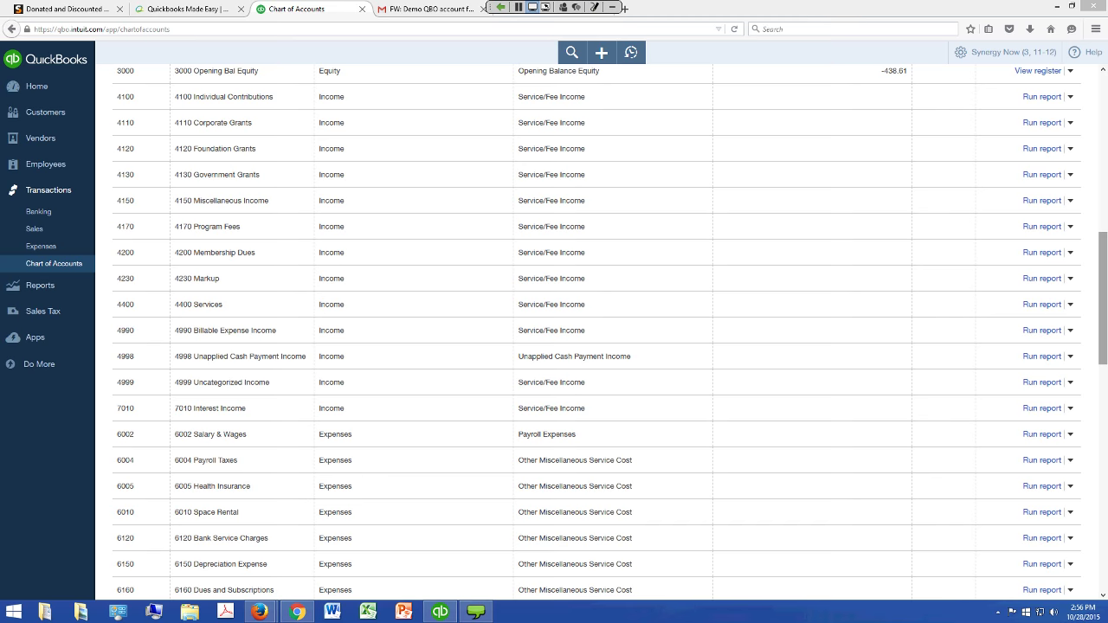
left_click_drag(1103, 294, 1103, 372)
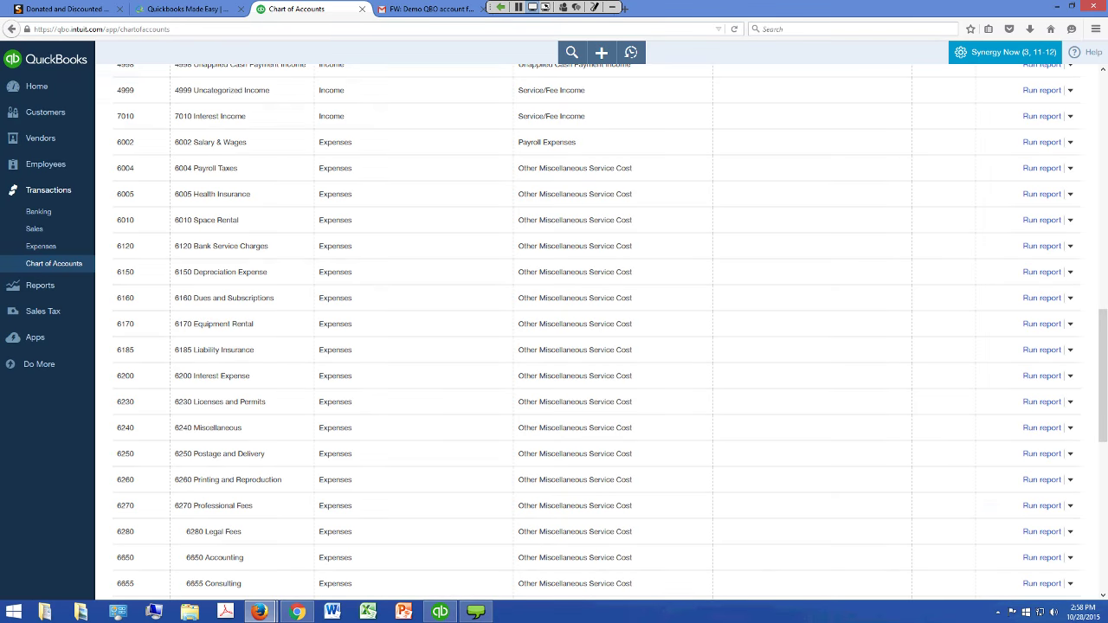
Go to All Lists from the gear menu and open the Classes list
left_click(1007, 52)
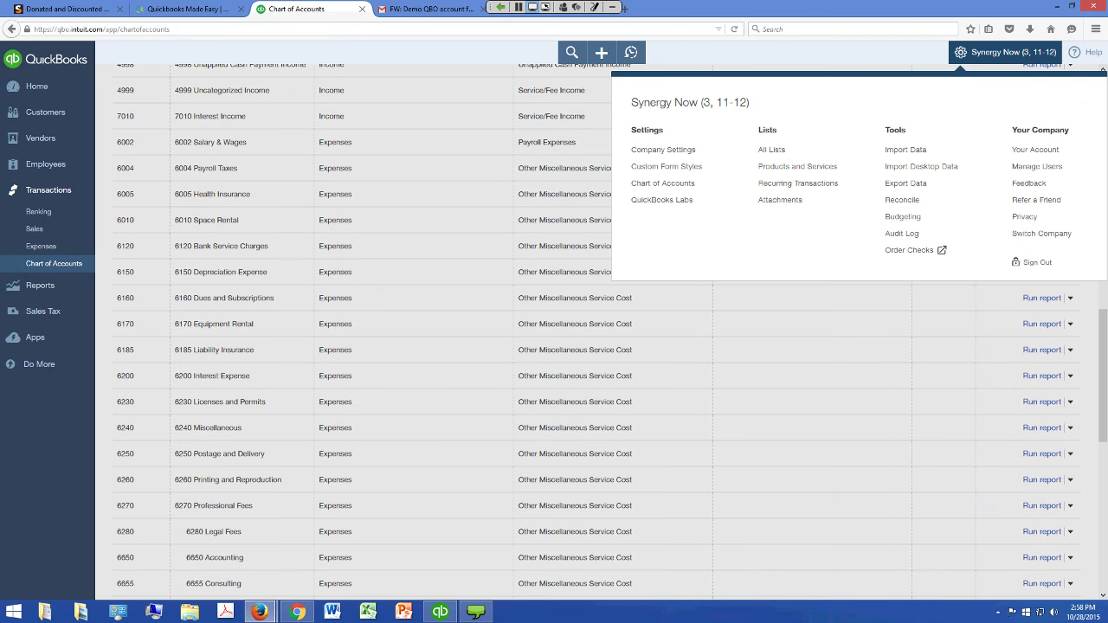
key("Tab")
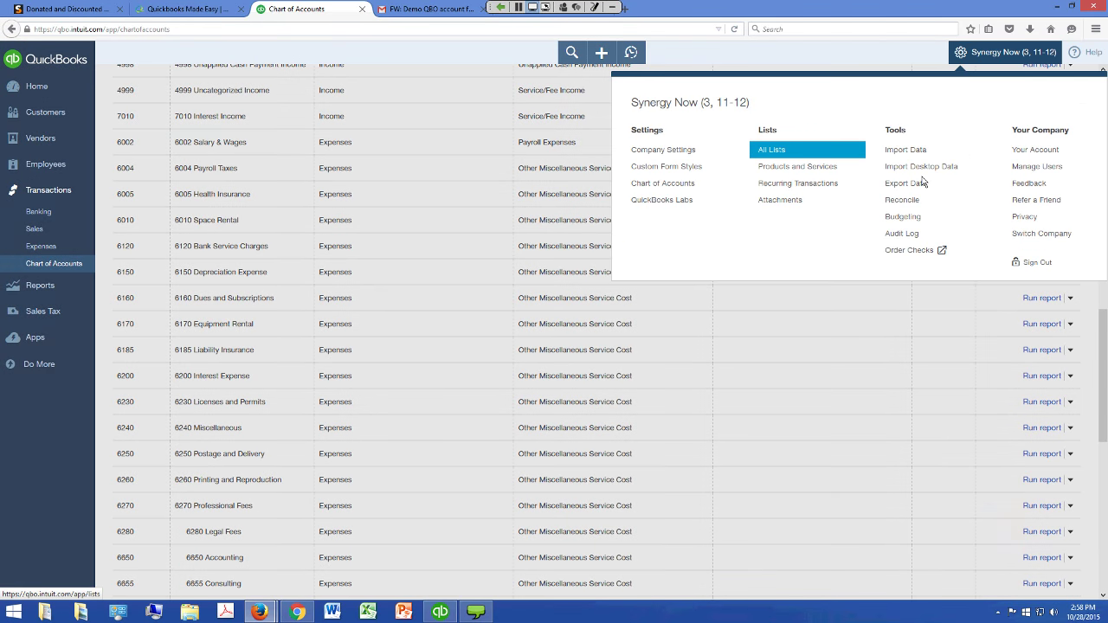
key("Return")
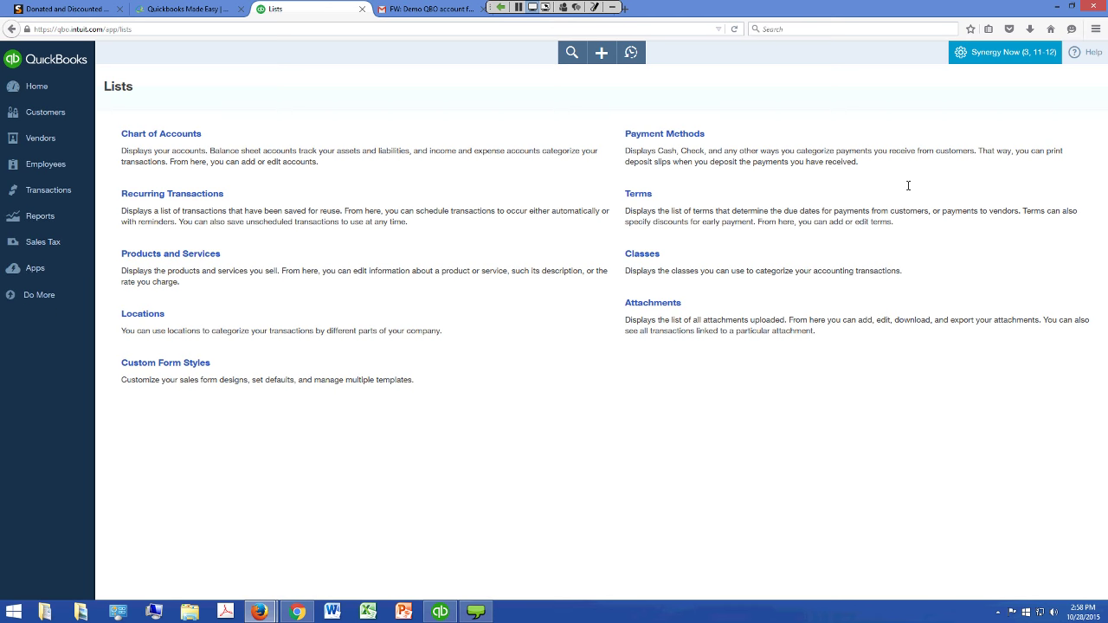
key("Return")
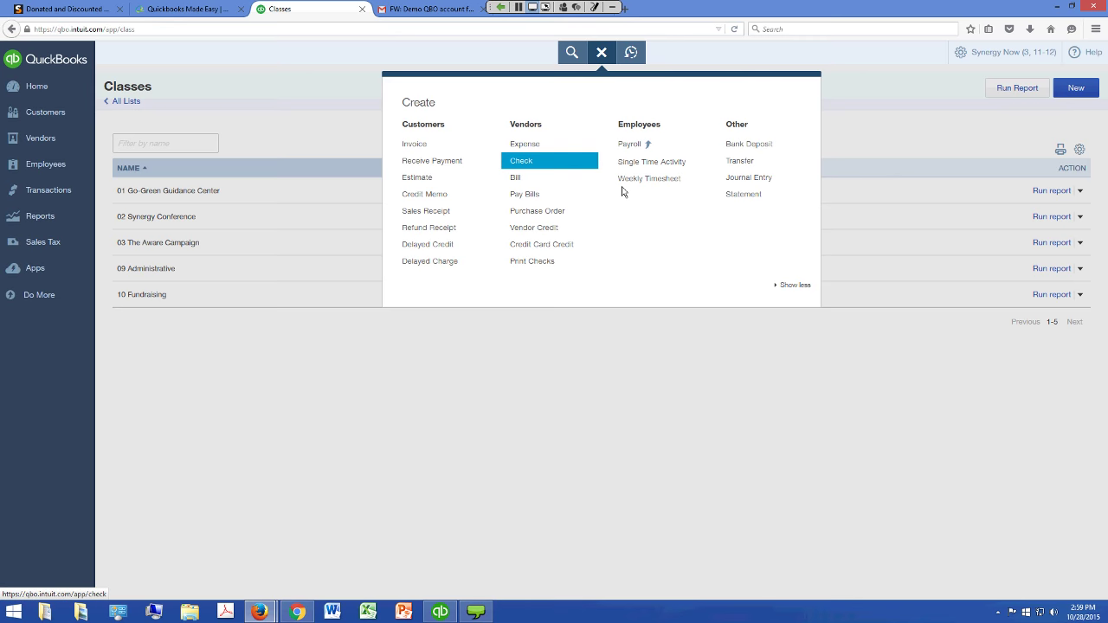
Start a new check with line 1 as 6250 Postage and Delivery, class 02 Synergy Conference
key("Return")
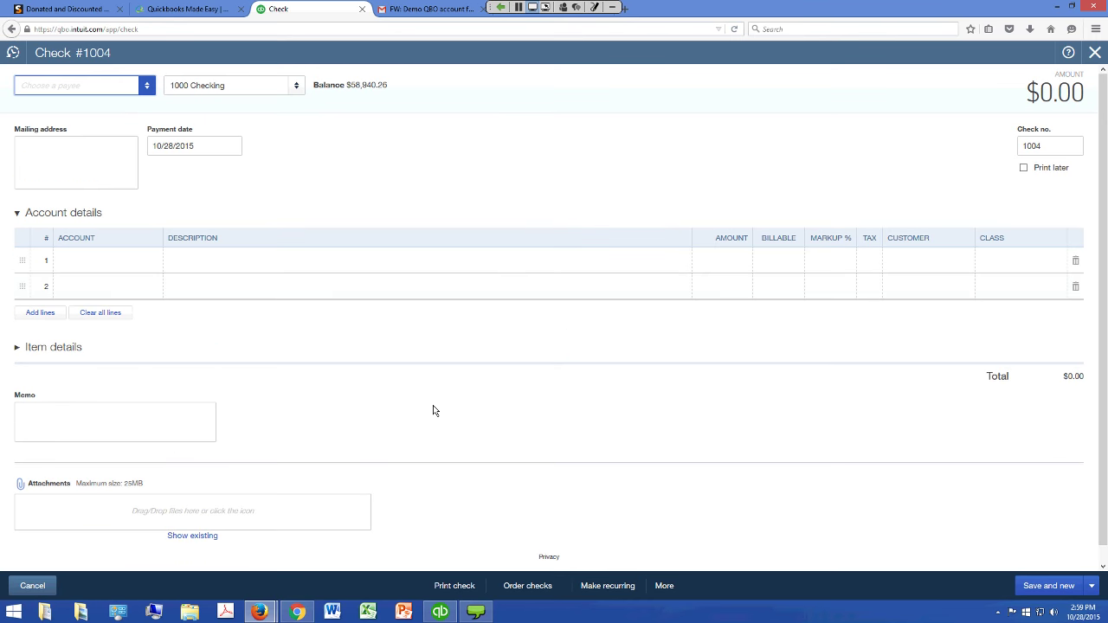
left_click(177, 262)
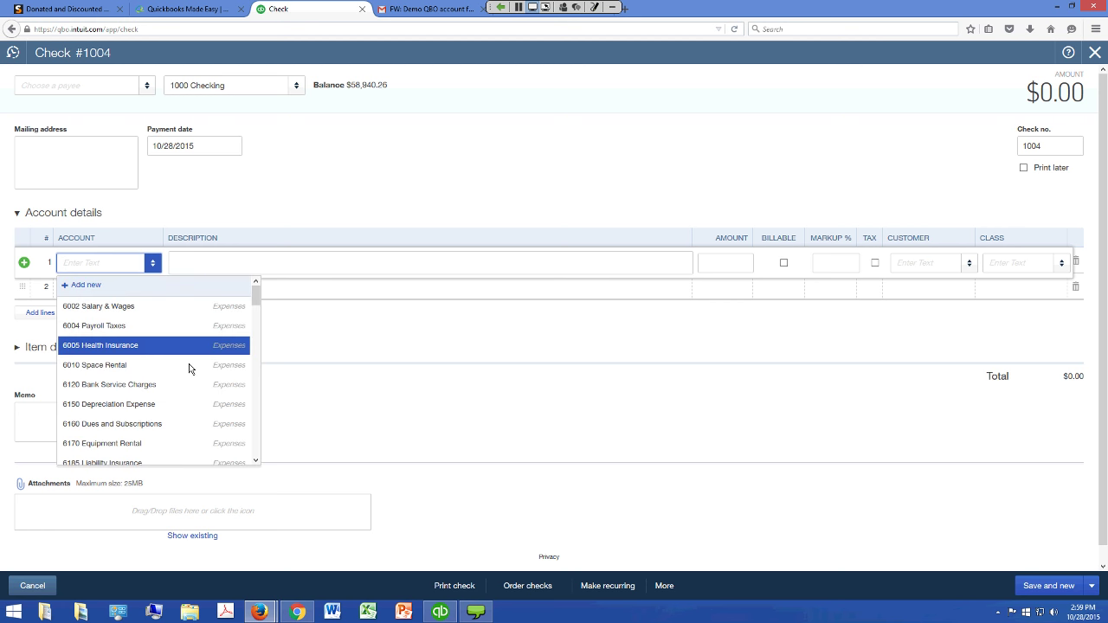
key("Down")
key("Down")
key("Down")
key("Down")
key("Down")
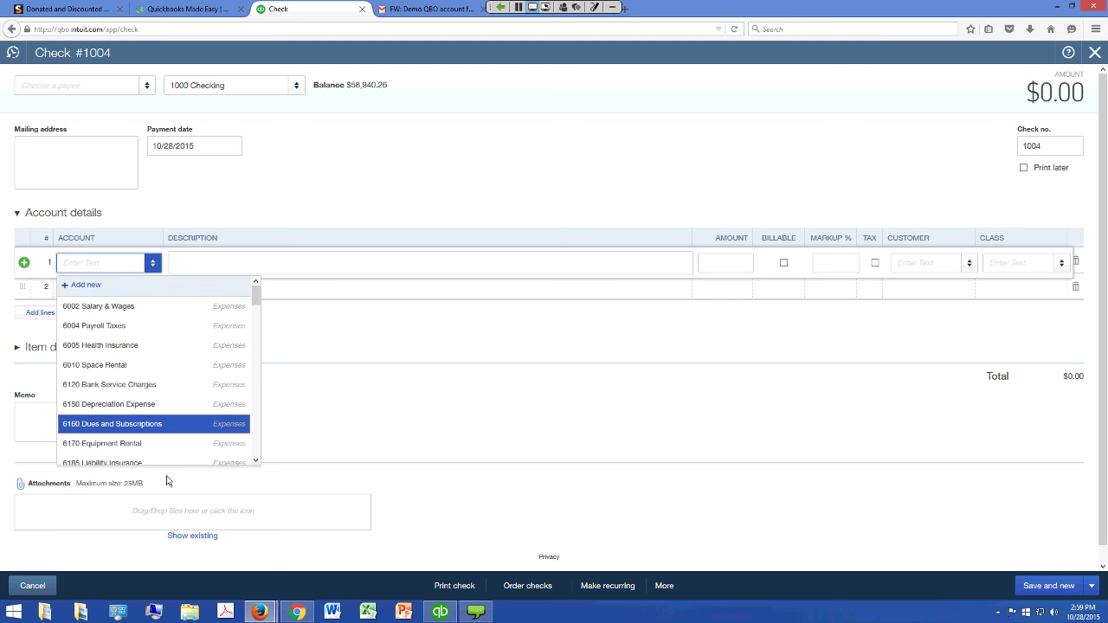
key("Down")
key("Down")
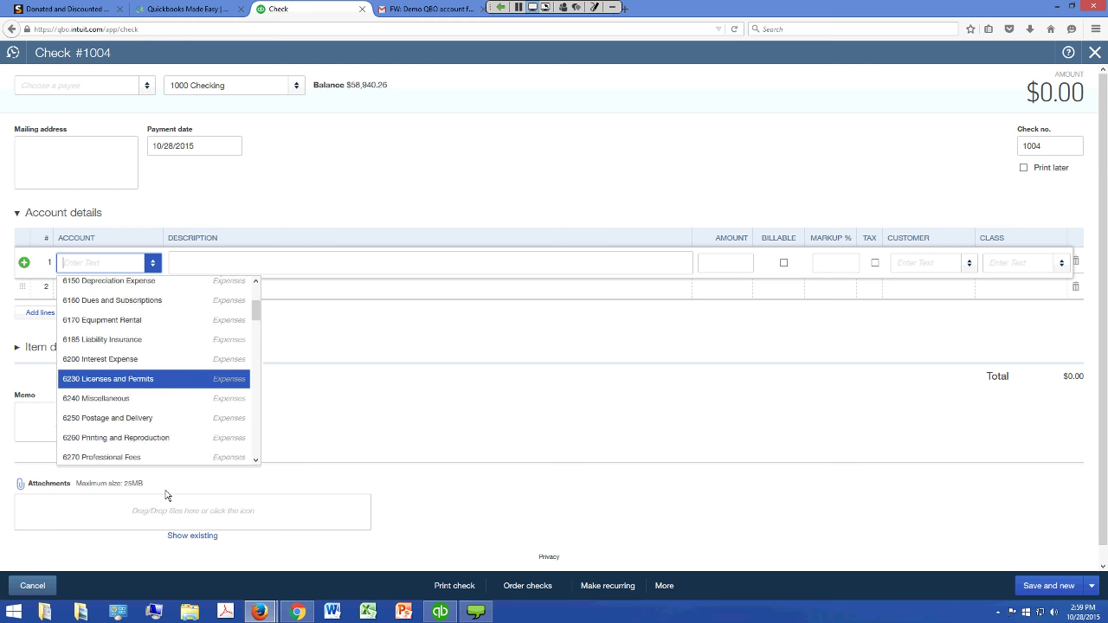
key("Return")
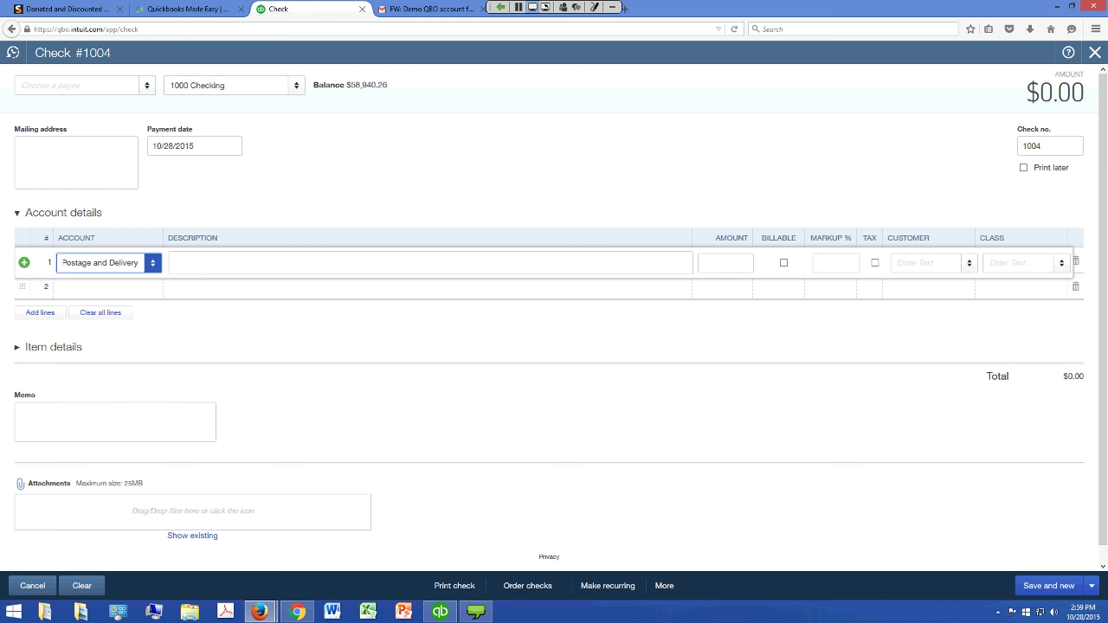
left_click(1020, 262)
key("Down")
key("Down")
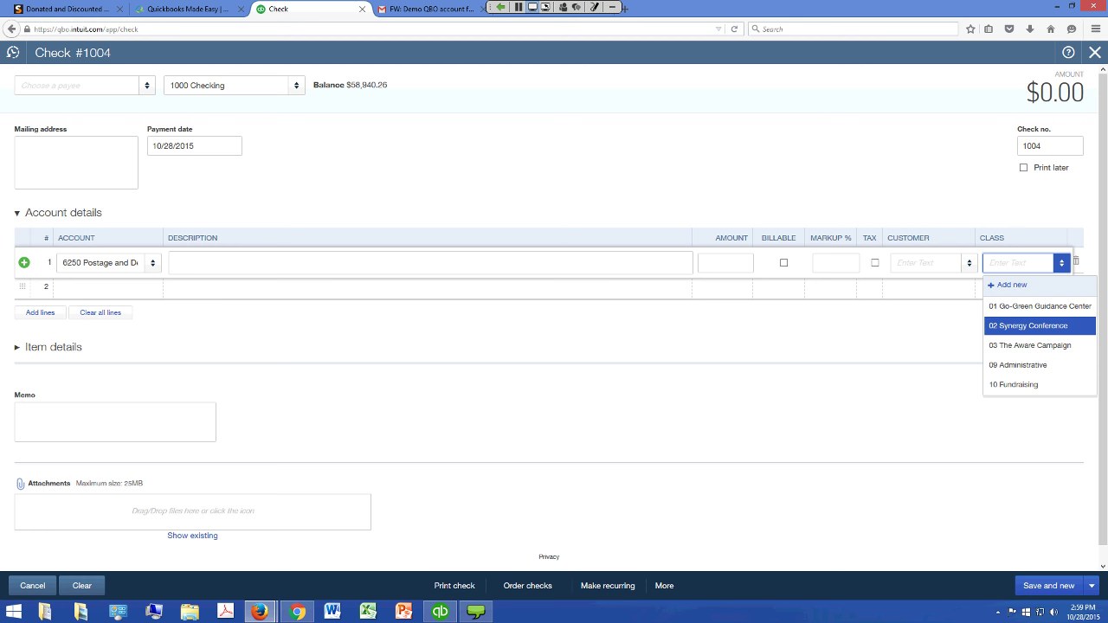
key("Return")
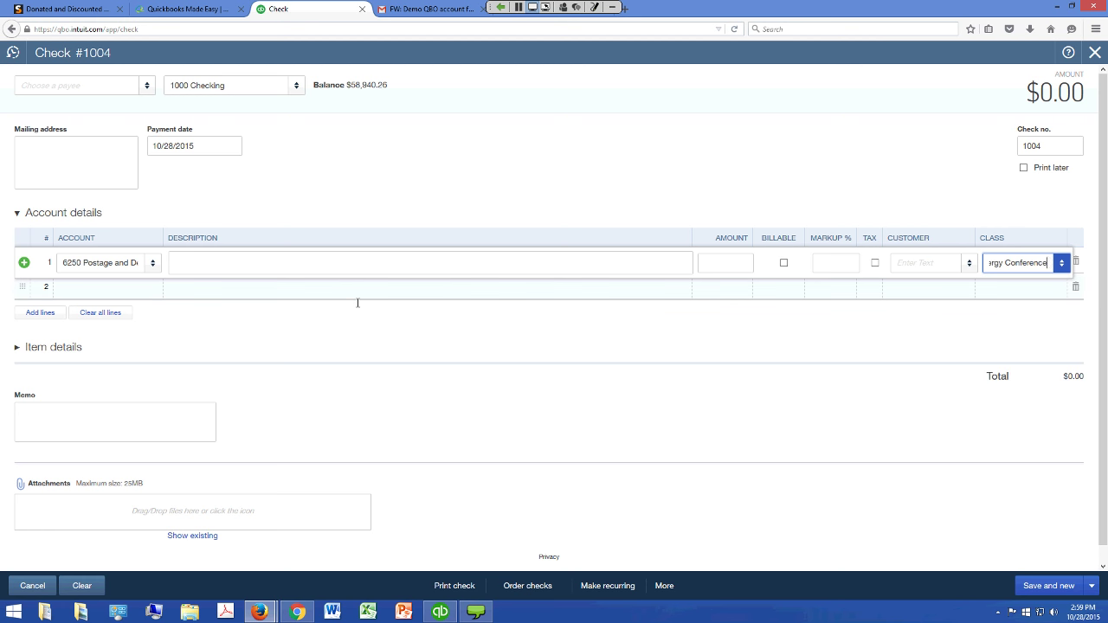
left_click(159, 347)
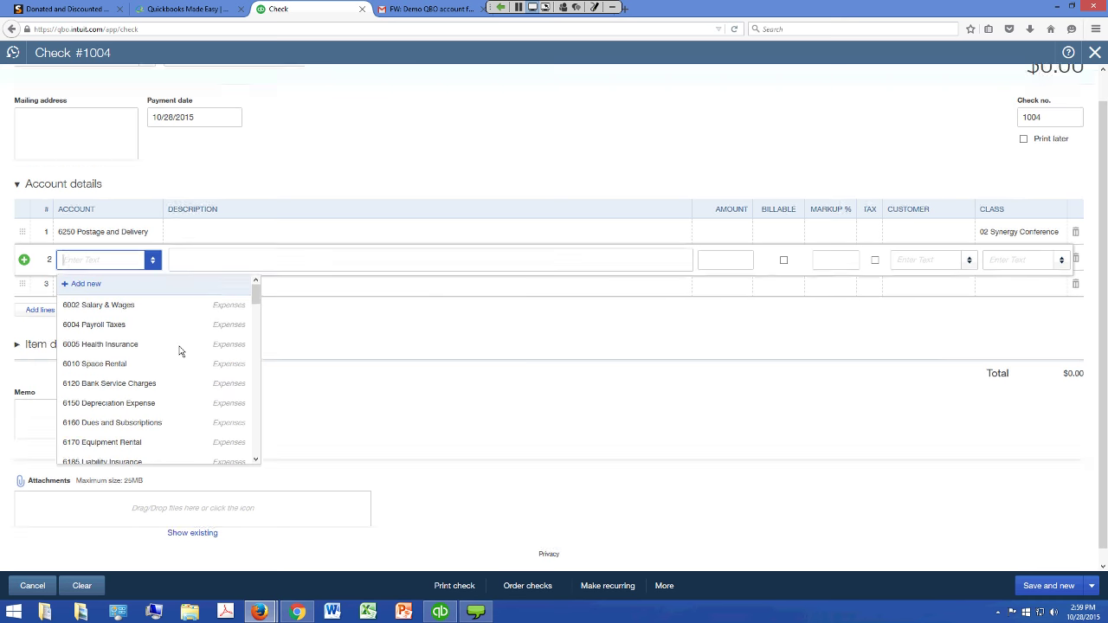
Set line 2 to 6250 Postage and Delivery, class 09 Administrative, then discard the check unsaved
scroll(283, 340, "down", 3)
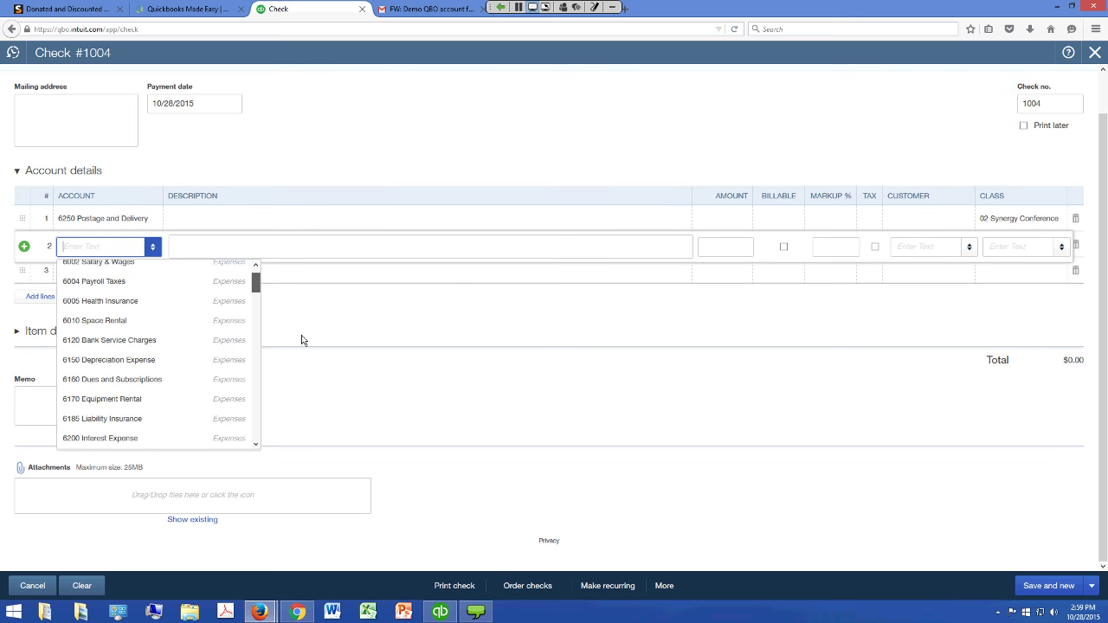
key("Down")
key("Down")
key("Down")
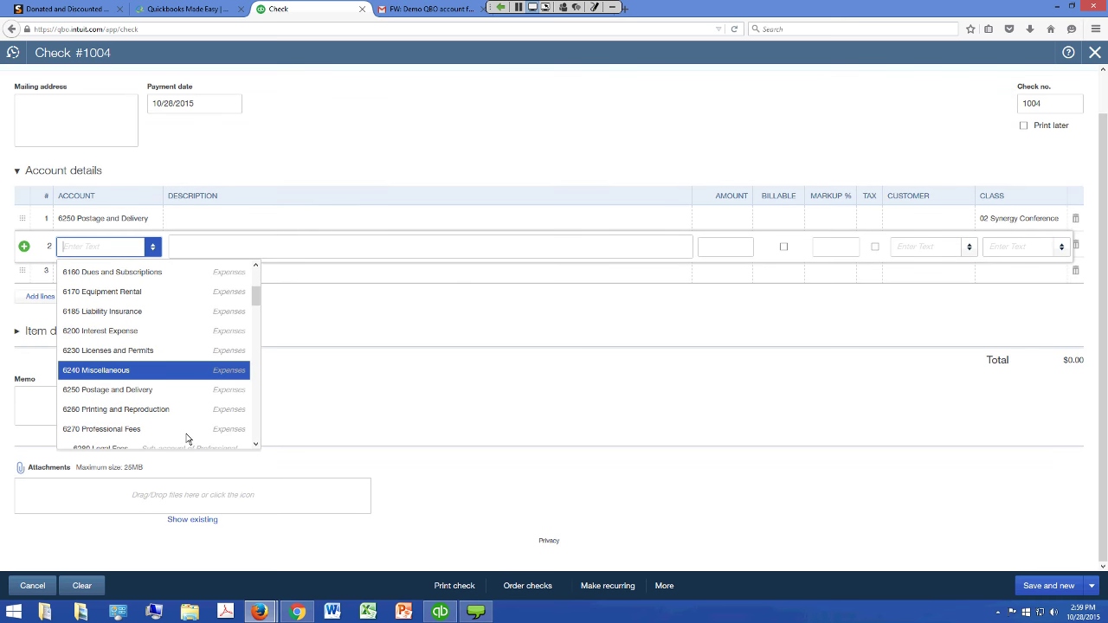
key("Return")
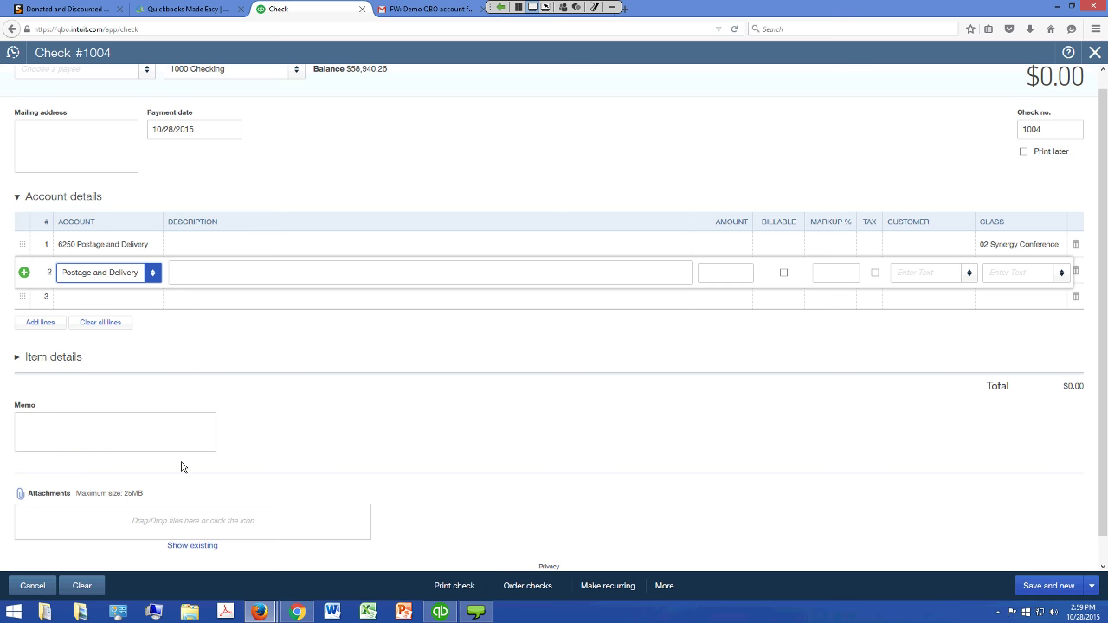
left_click(1022, 272)
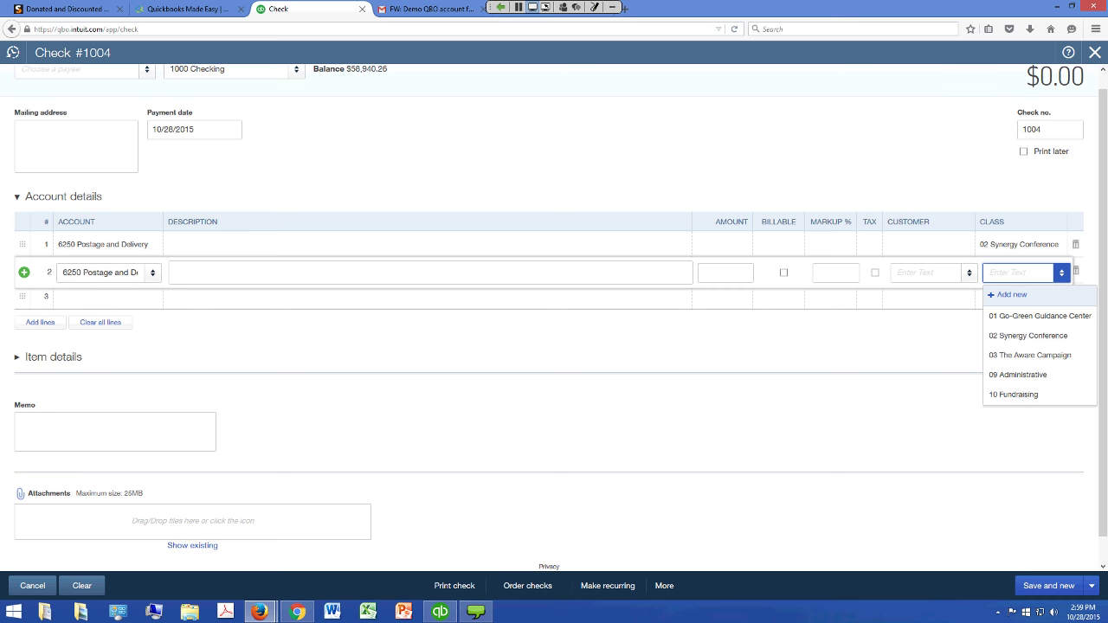
key("Down")
key("Down")
key("Down")
key("Down")
key("Return")
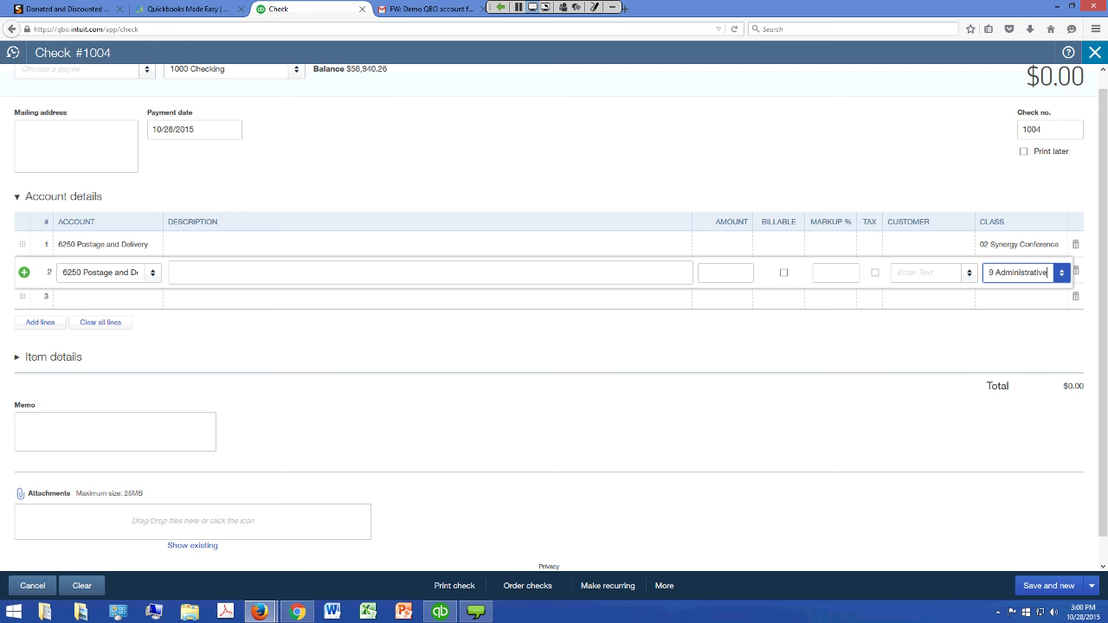
key("Escape")
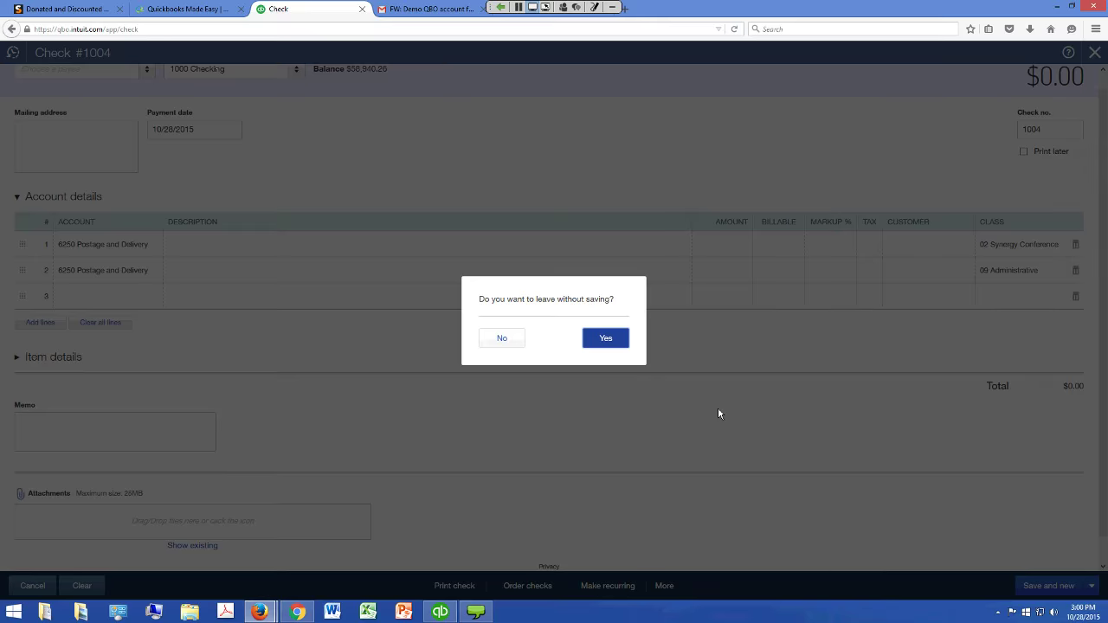
key("Return")
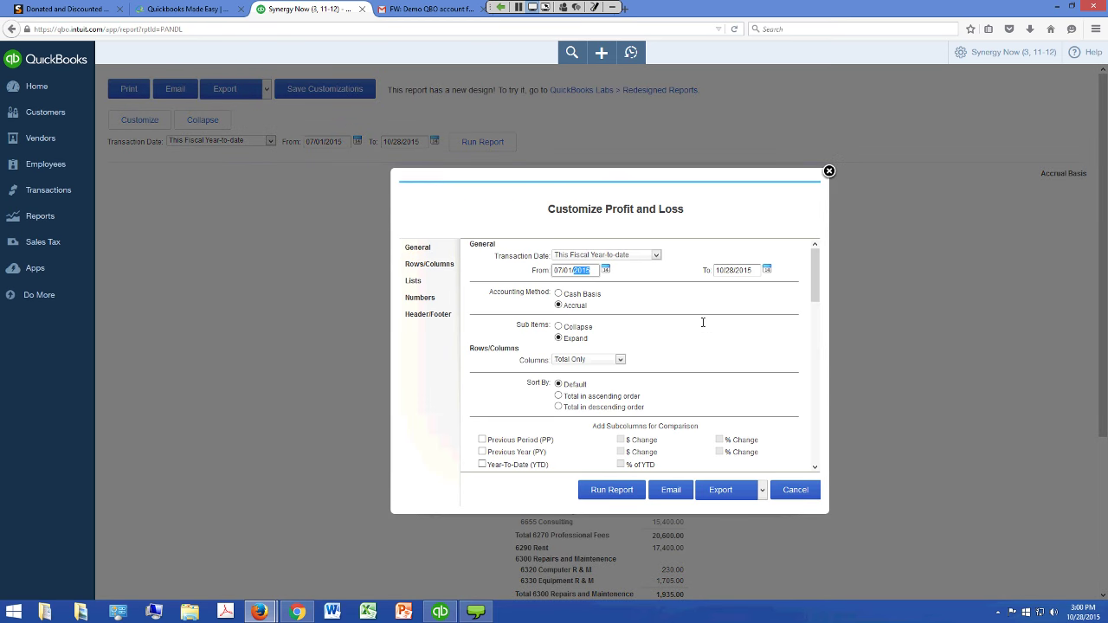
Run the Profit and Loss for 07/01/2019–06/30/2020 with one column per class
left_click(699, 322)
type("8")
key("Tab")
type("0")
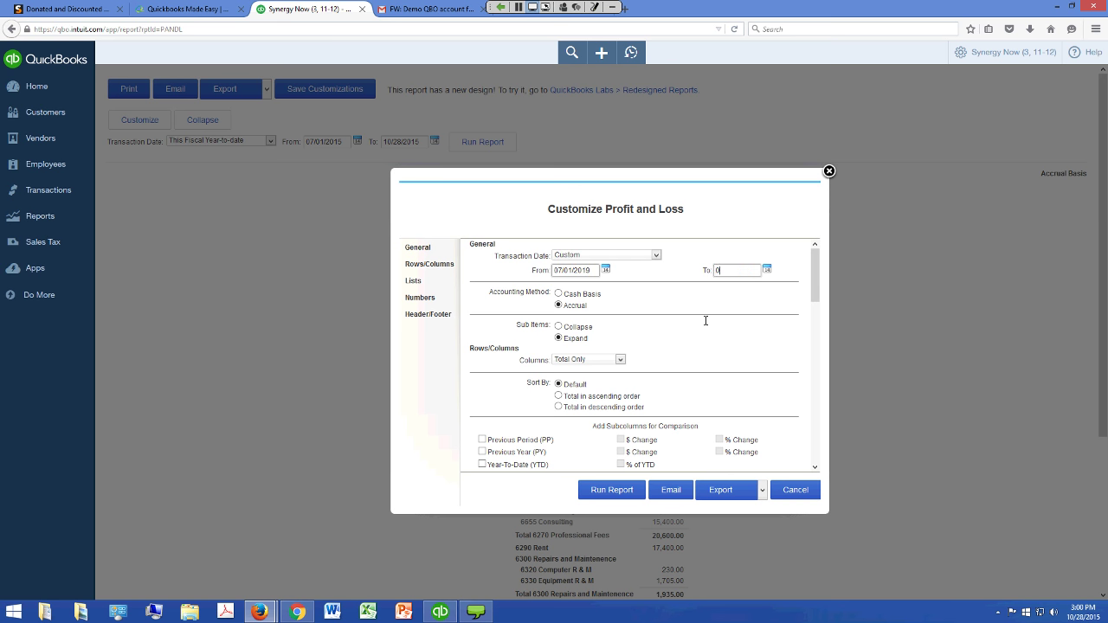
type("63020")
key("Tab")
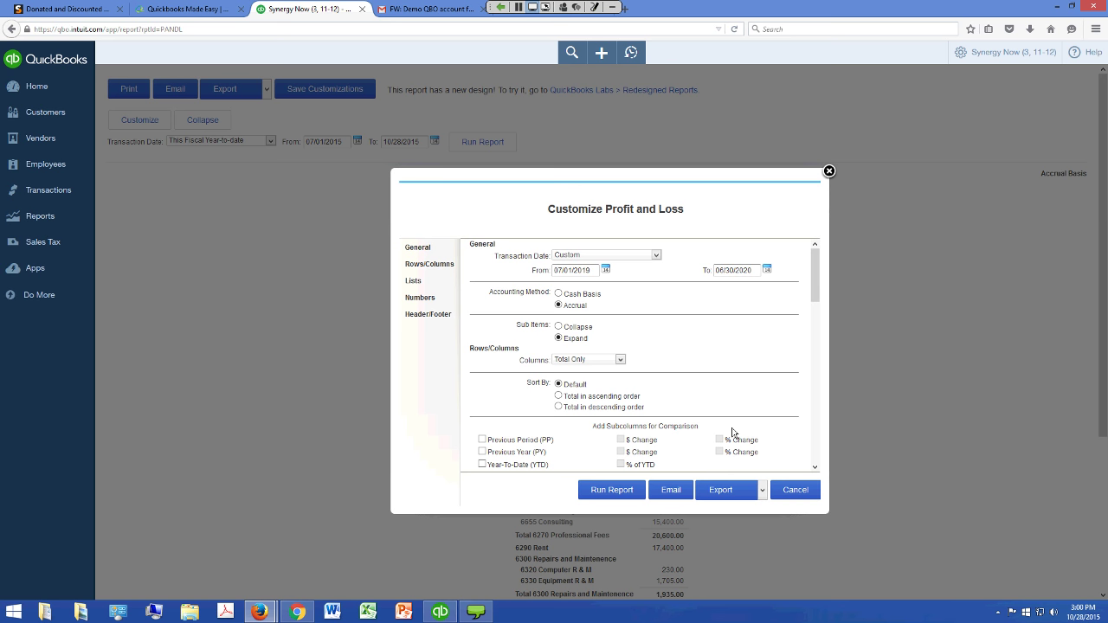
key("alt+Down")
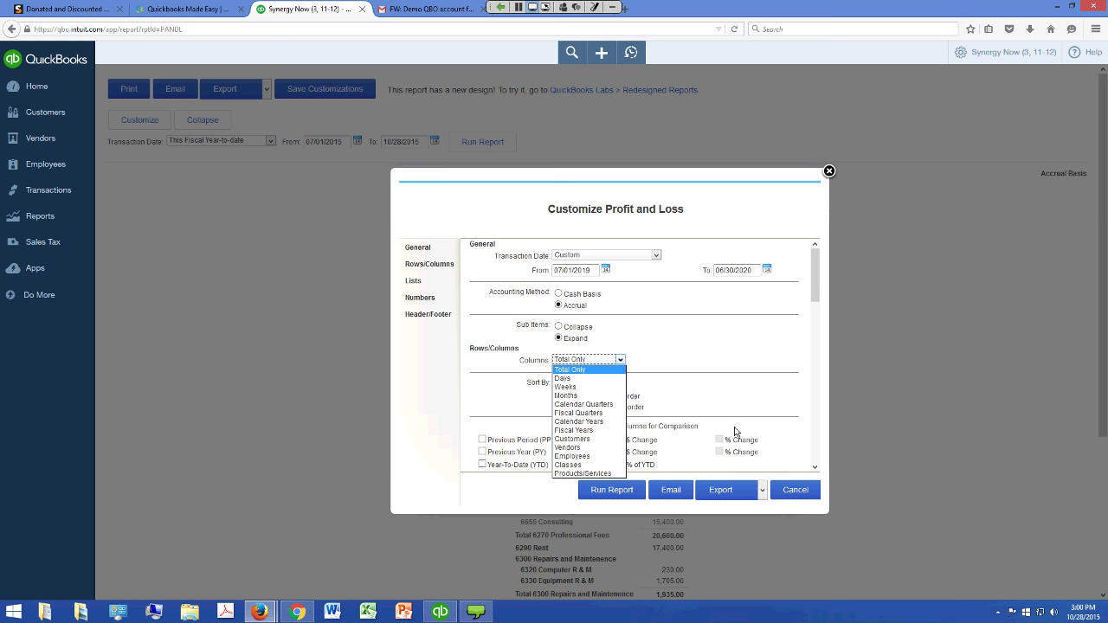
key("v")
key("Down")
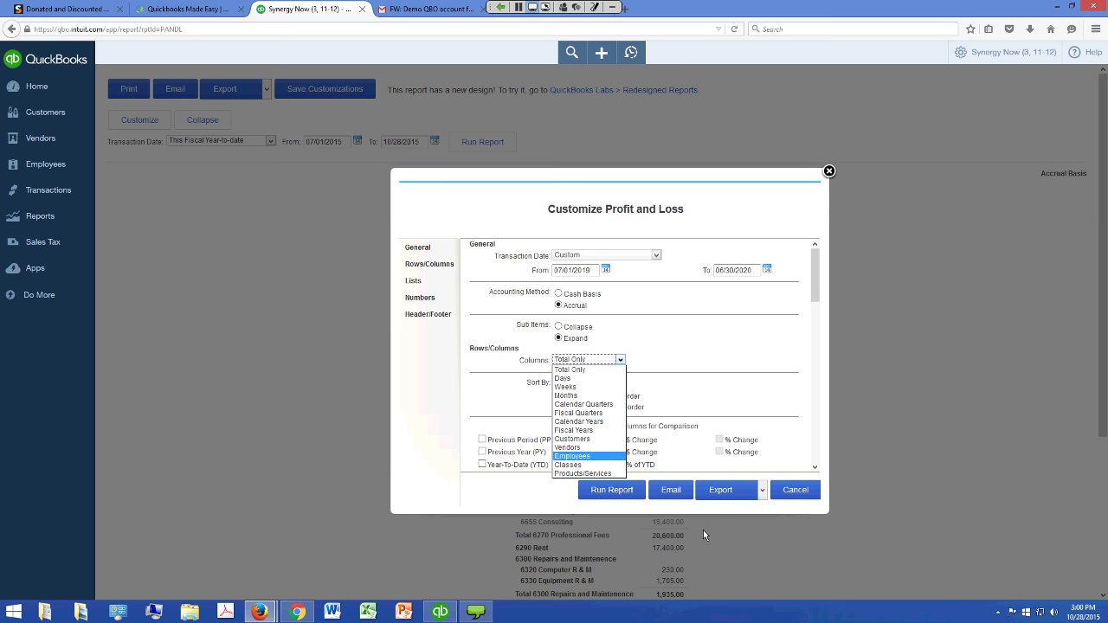
key("Down")
key("Return")
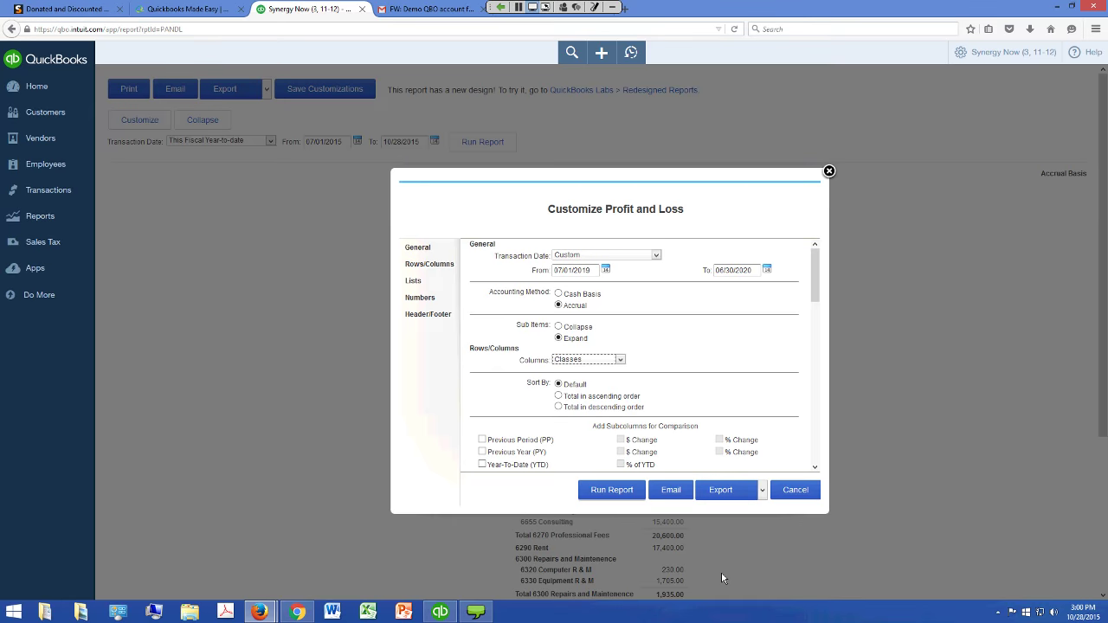
key("Return")
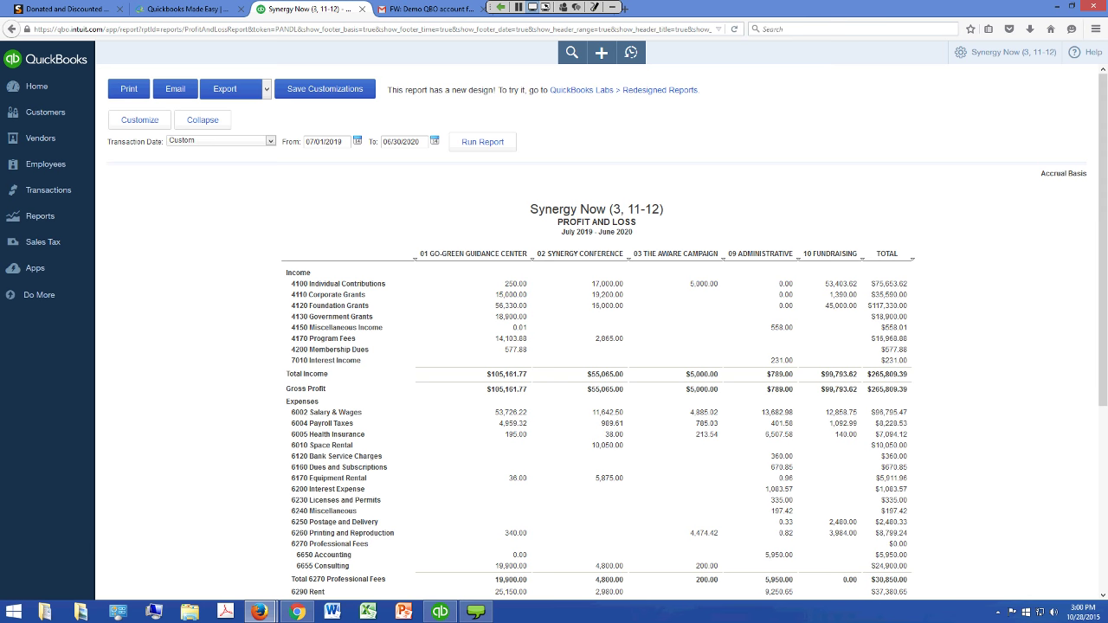
scroll(606, 347, "down", 1)
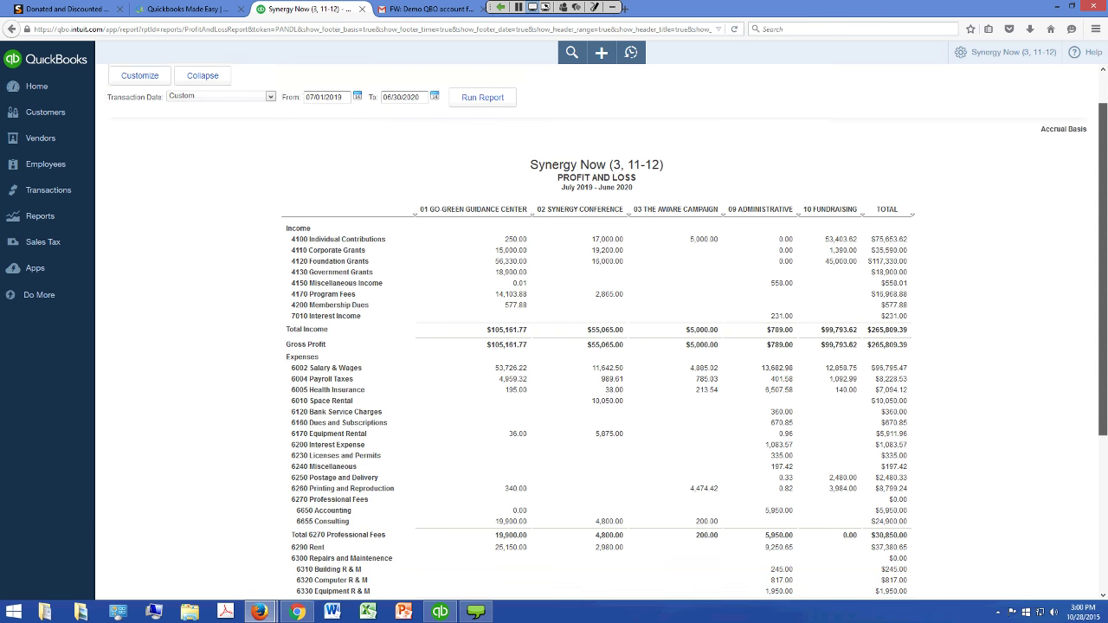
scroll(781, 361, "down", 3)
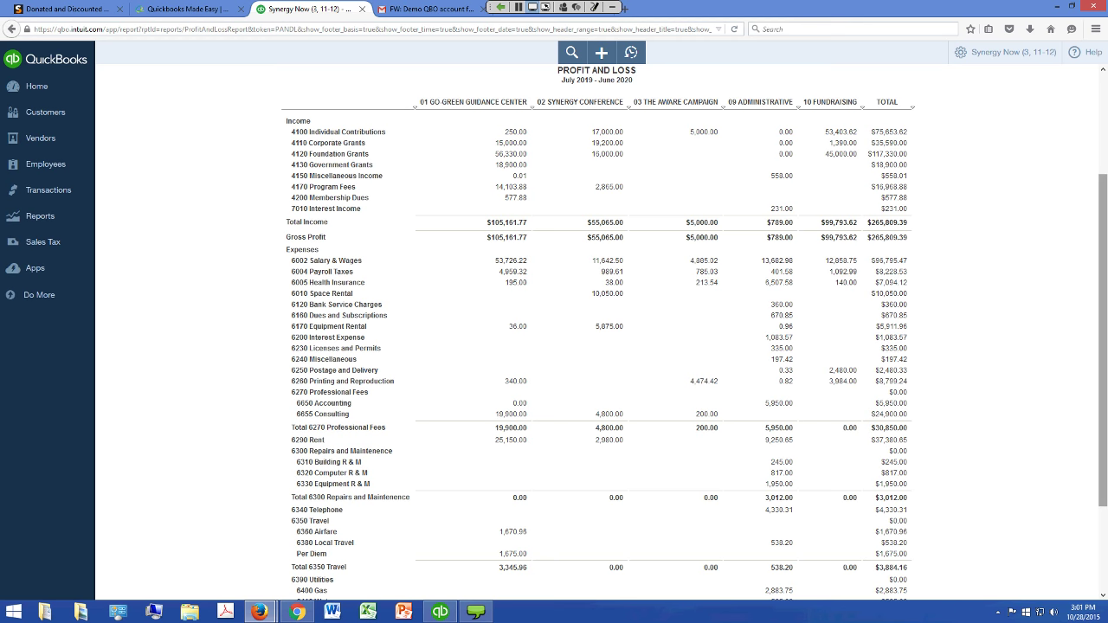
scroll(597, 346, "down", 1)
scroll(597, 346, "down", 5)
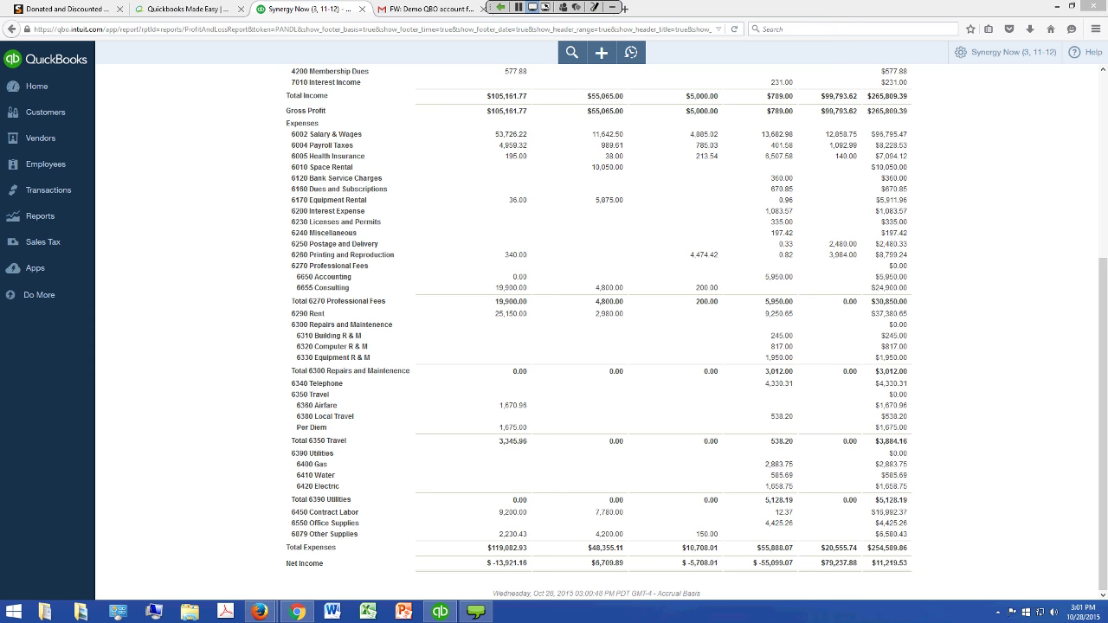
scroll(597, 329, "up", 5)
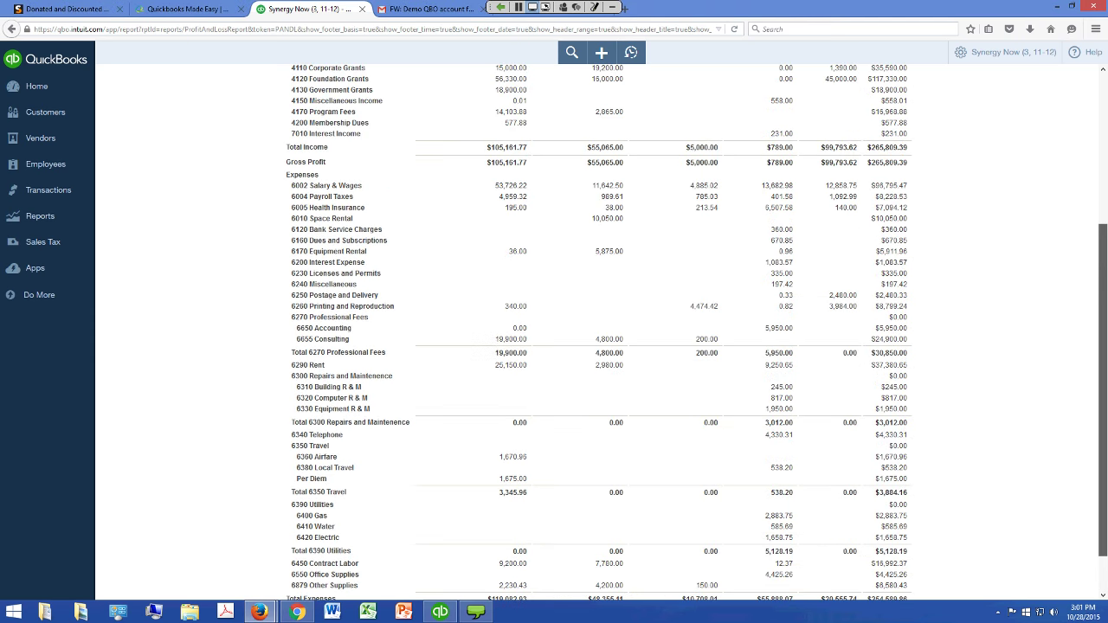
scroll(631, 371, "up", 1)
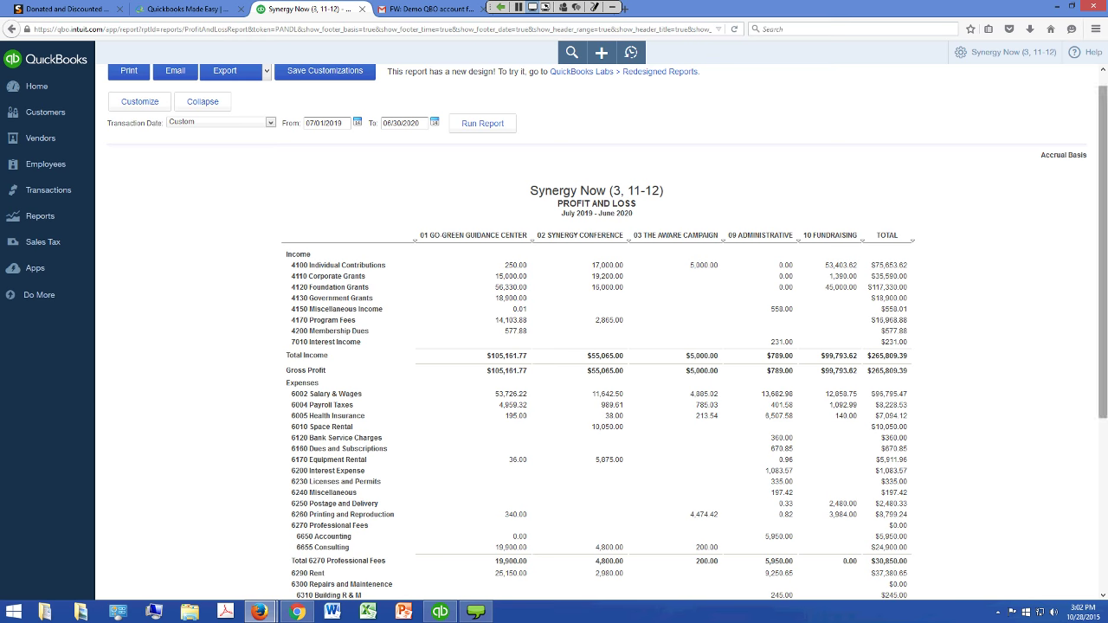
Review the class-column Profit and Loss, then switch to QuickBooks Desktop's Profit & Loss report
scroll(598, 346, "down", 5)
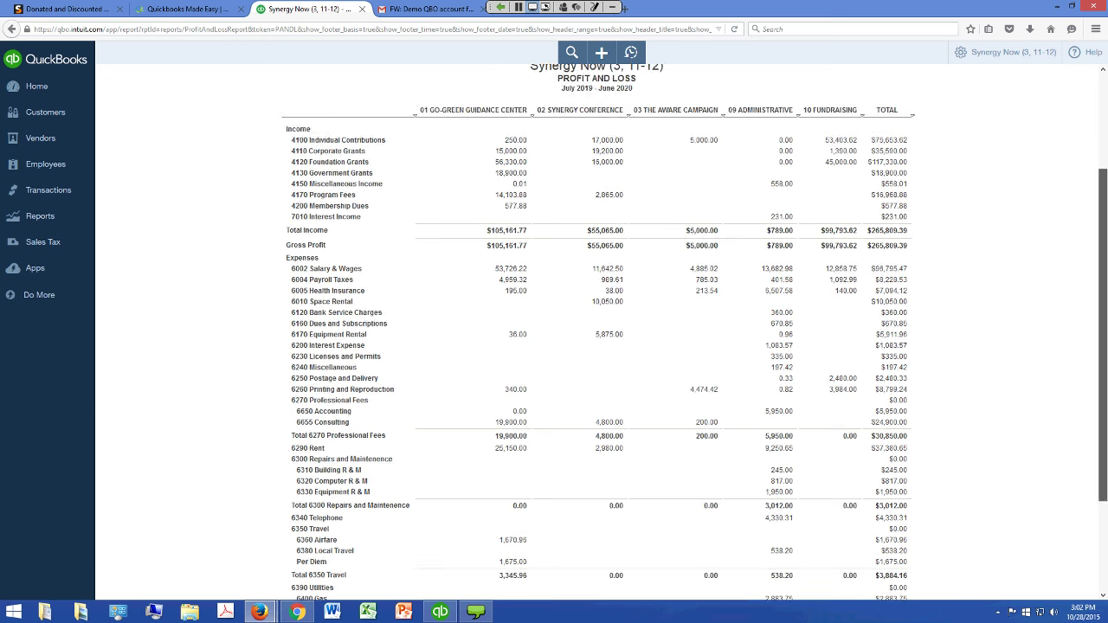
scroll(506, 567, "down", 1)
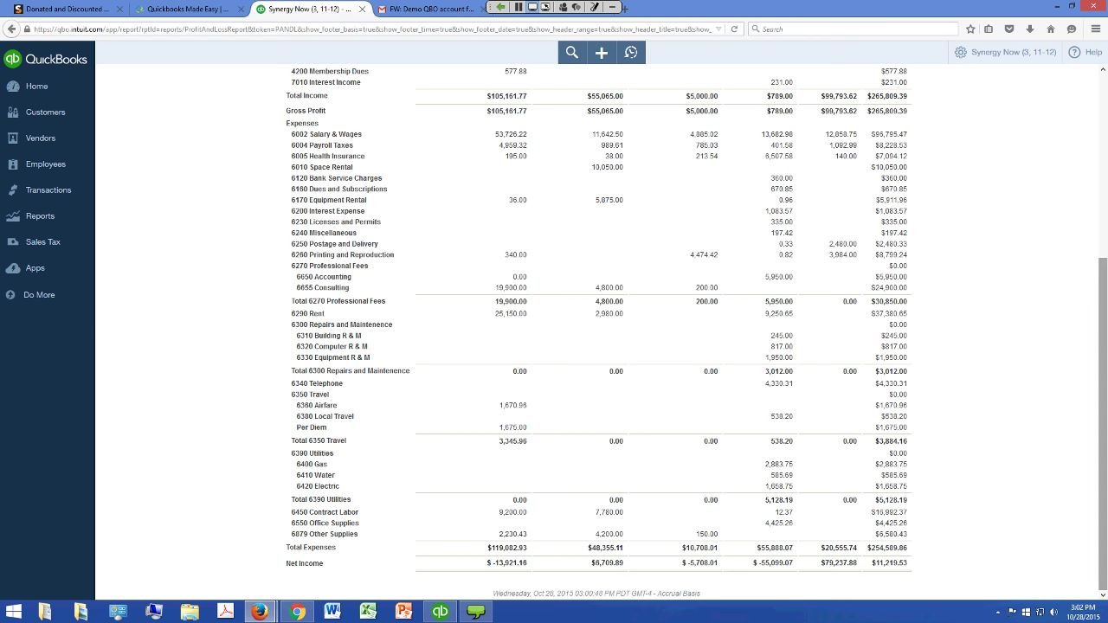
scroll(1103, 424, "up", 3)
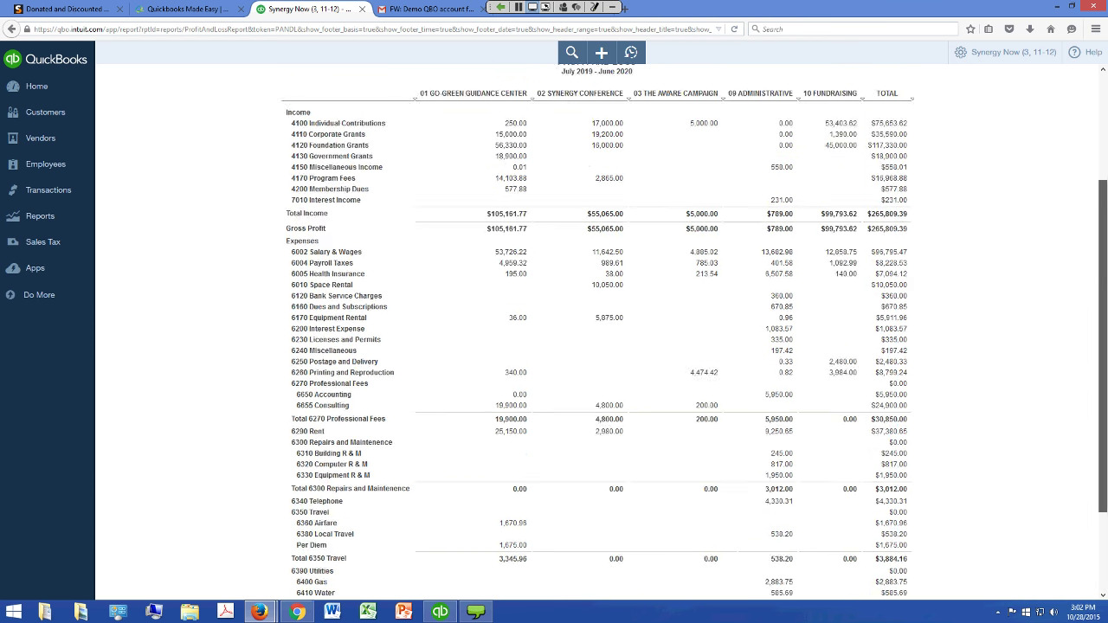
scroll(597, 329, "up", 1)
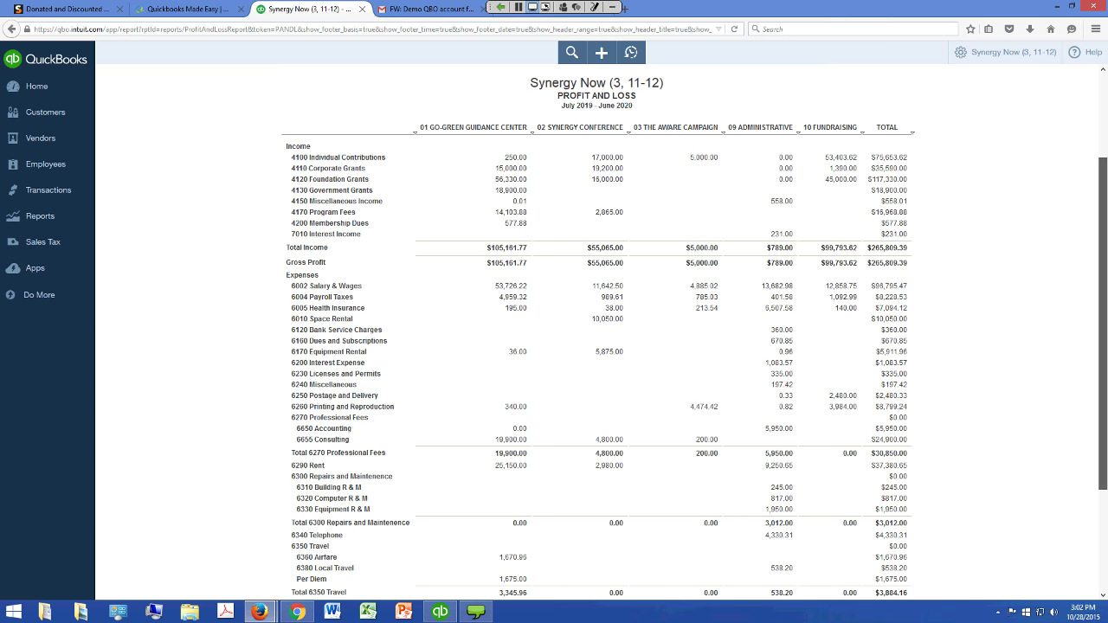
scroll(598, 329, "down", 3)
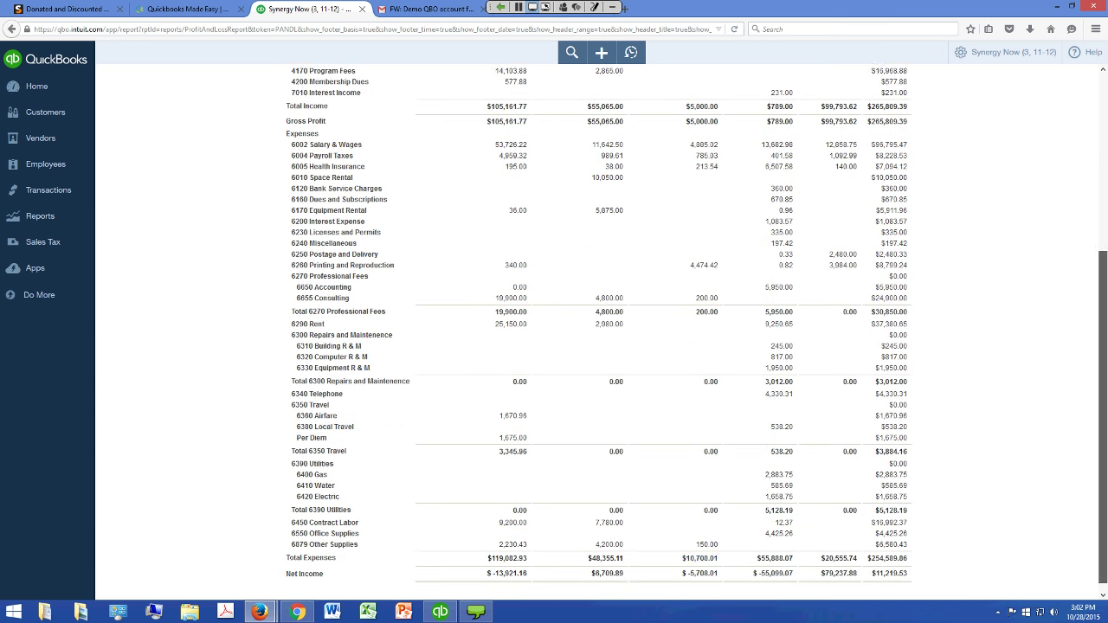
scroll(598, 329, "down", 1)
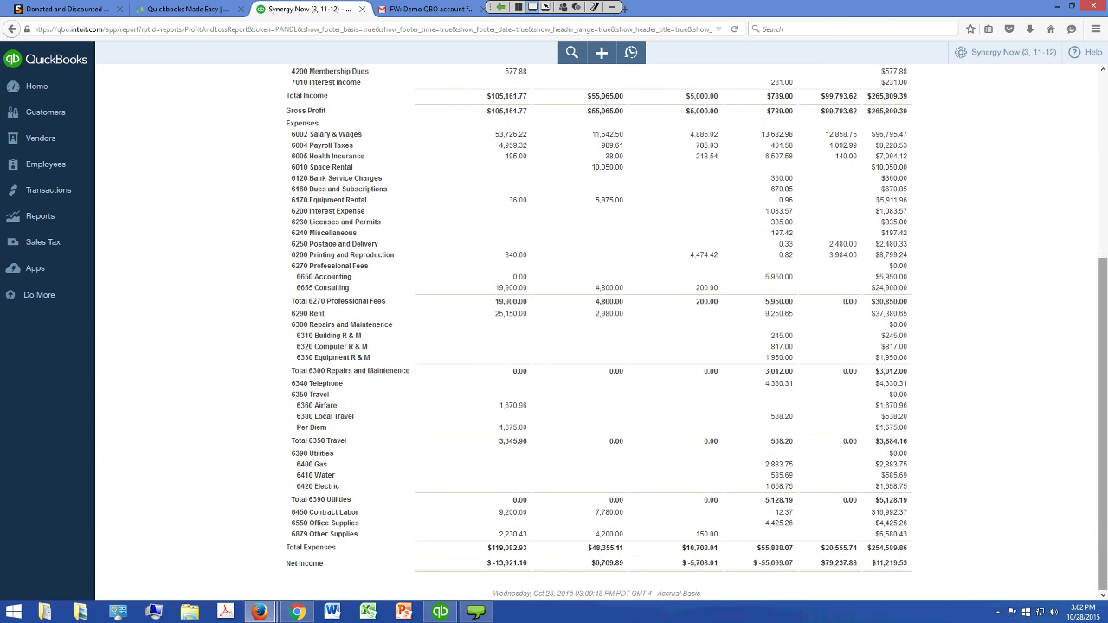
scroll(597, 329, "up", 4)
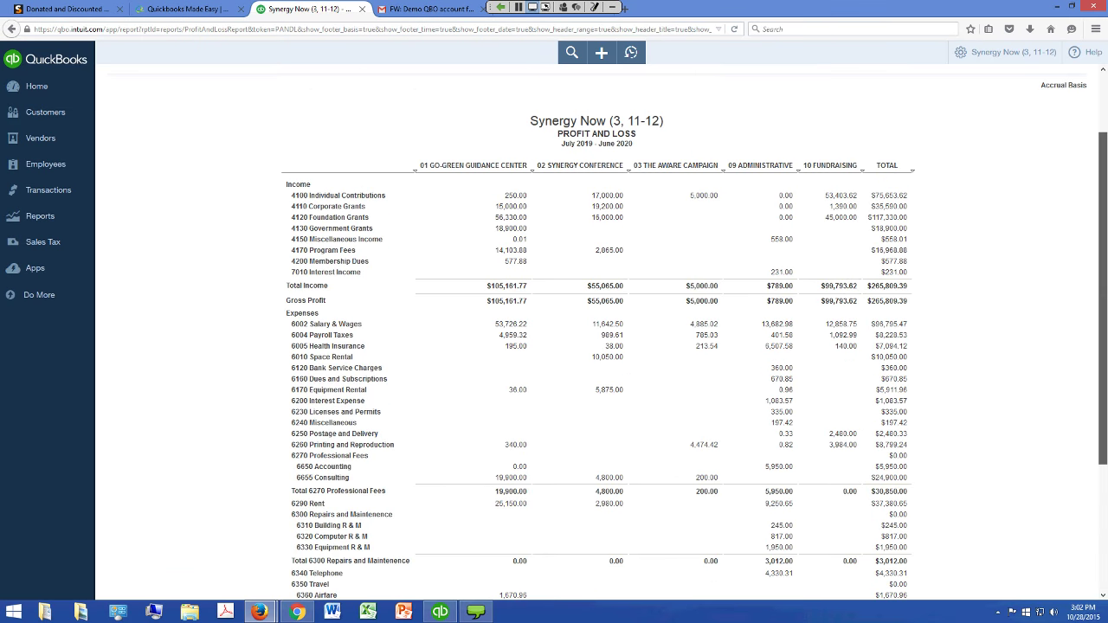
scroll(598, 329, "up", 1)
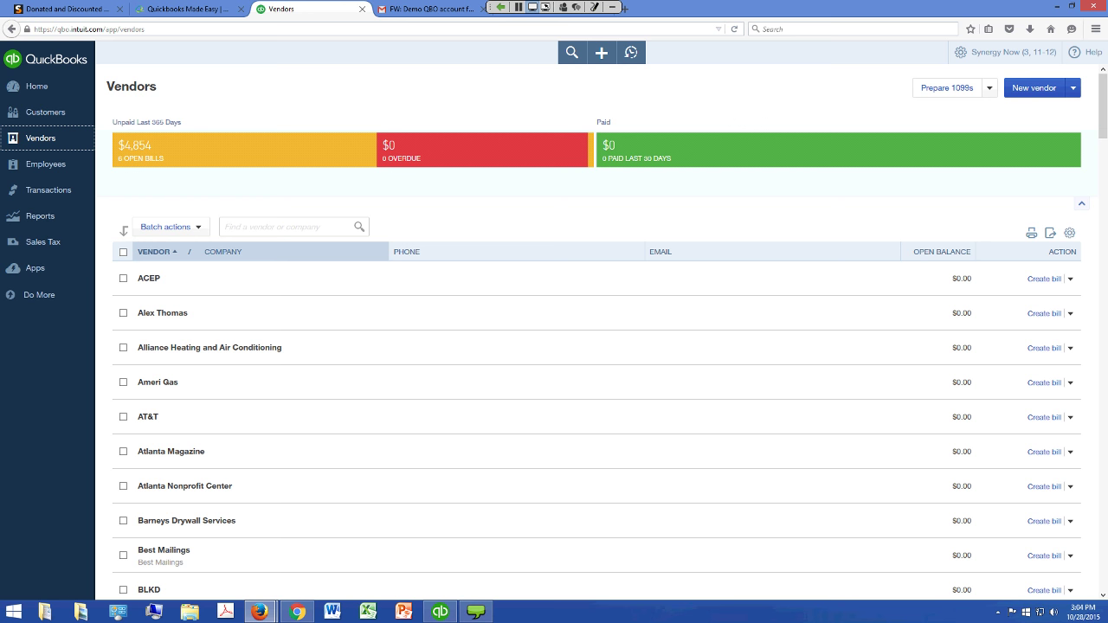
left_click(440, 612)
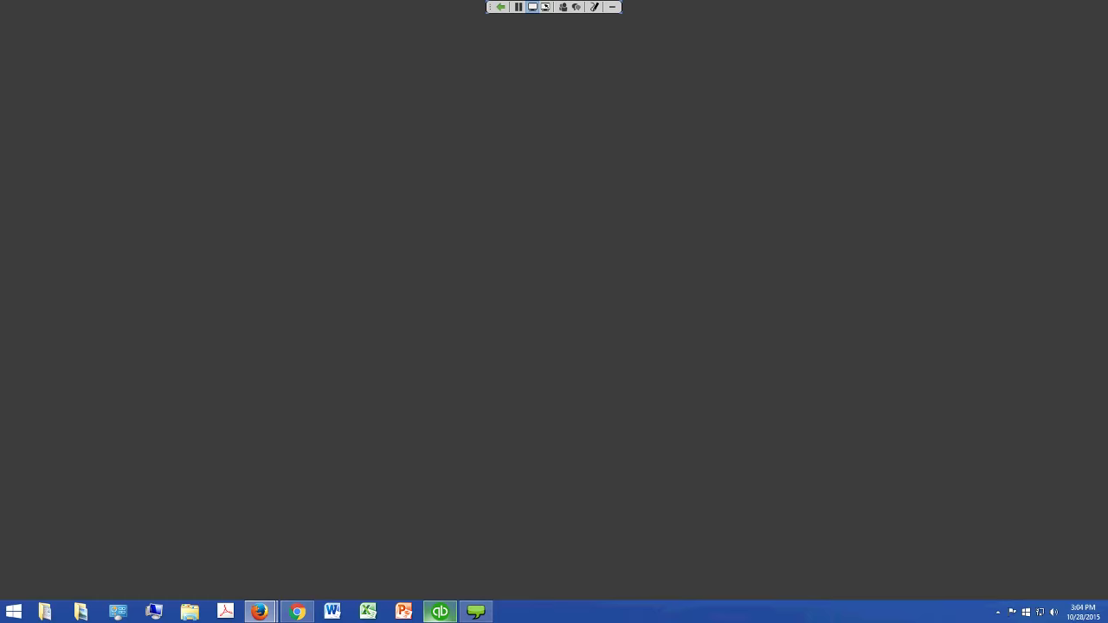
left_click(179, 21)
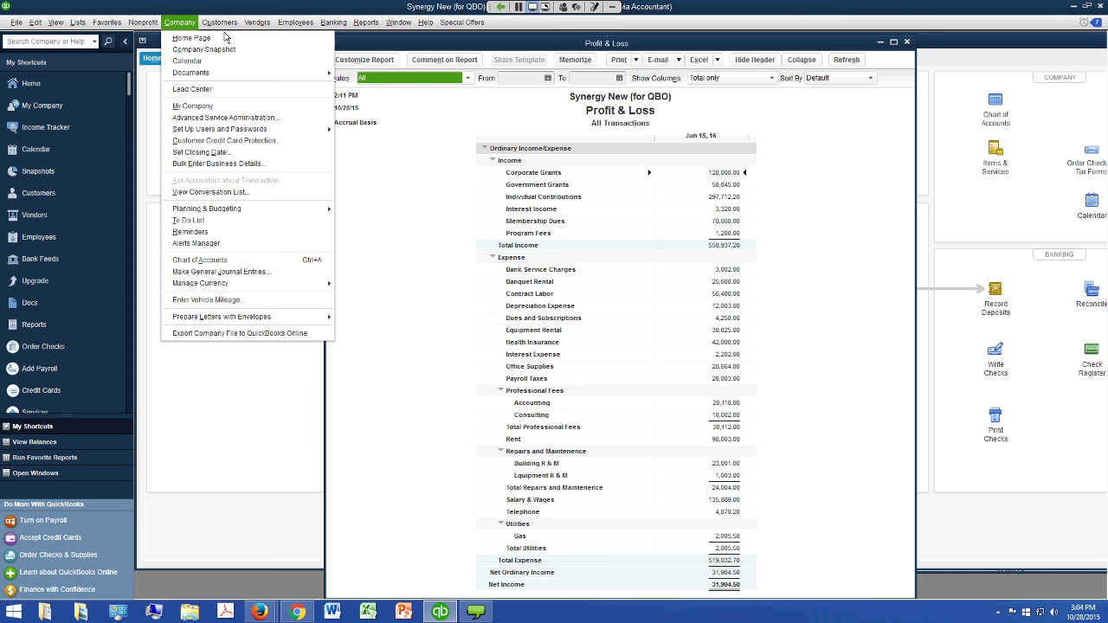
Browse Desktop's Company and File > Utilities > Export menus, bring Home Page forward, then return to QuickBooks Online
key("Down")
key("Down")
key("Down")
key("Down")
key("Down")
key("Down")
key("Down")
key("Down")
key("Down")
key("Down")
key("Down")
key("Down")
key("Down")
key("Down")
key("Down")
key("Down")
key("Down")
key("Down")
key("Down")
key("Down")
key("Down")
left_click(15, 22)
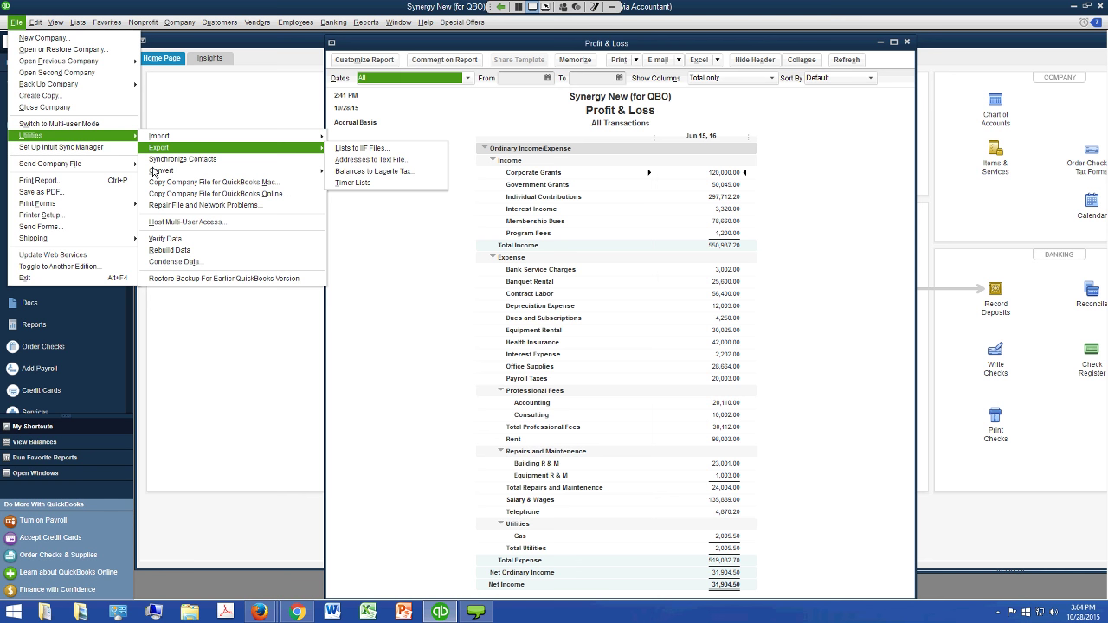
key("Escape")
key("Right")
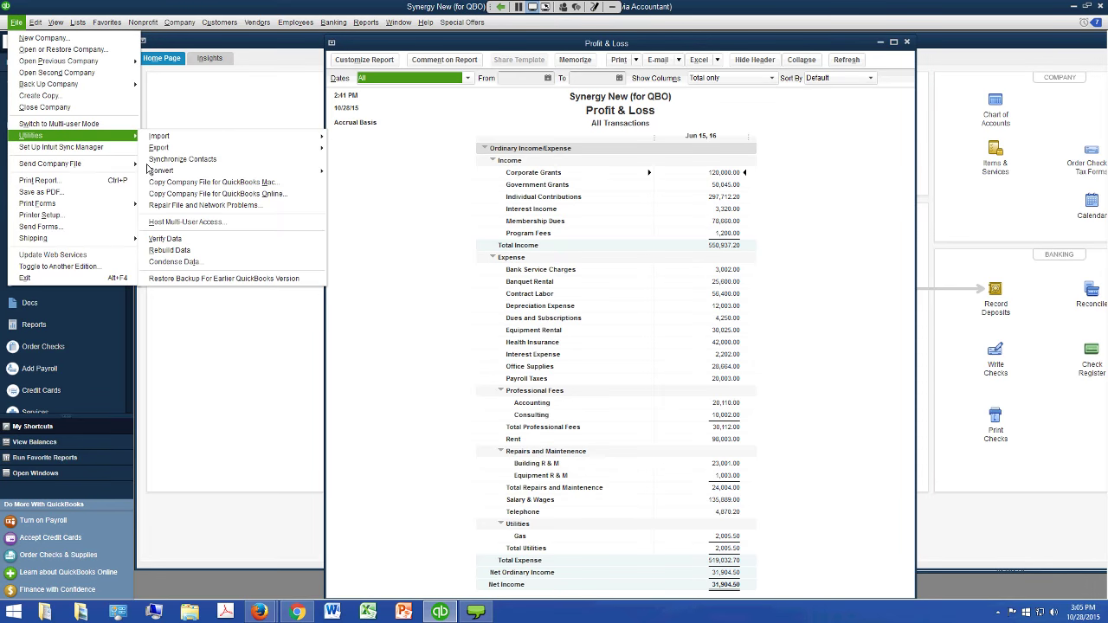
left_click(232, 120)
left_click(233, 120)
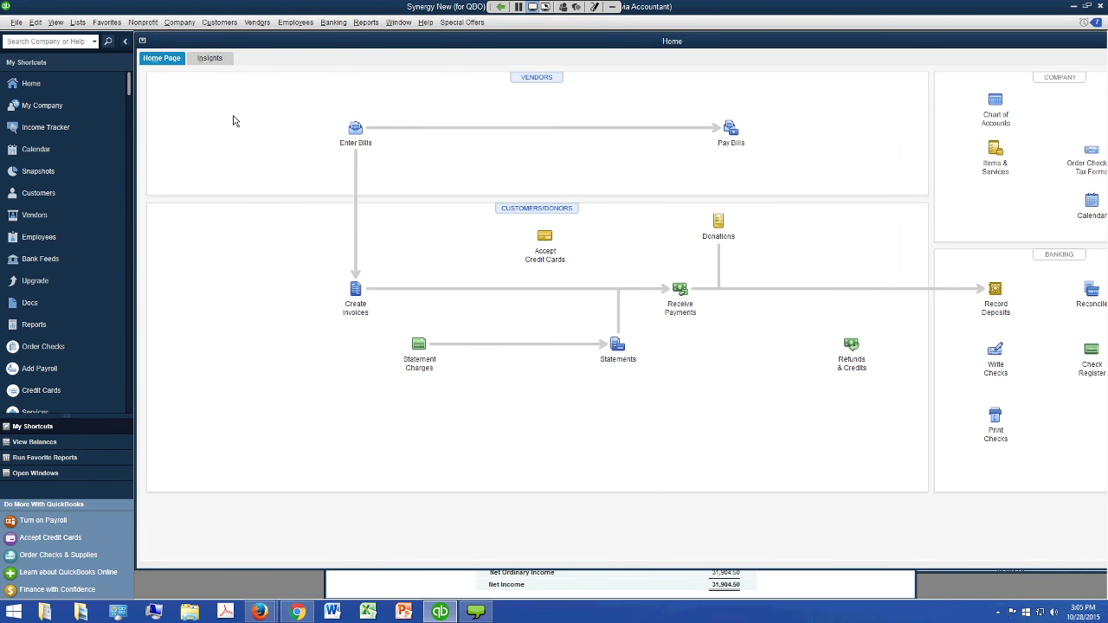
key("alt+Tab")
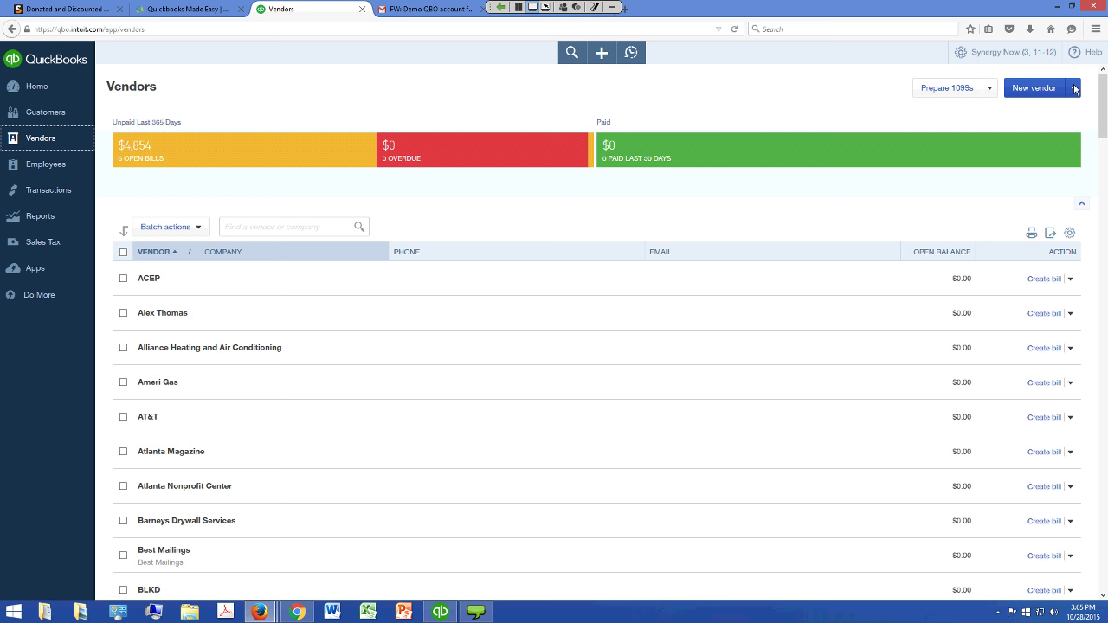
Open Budgeting from the gear menu's Tools list
left_click(1005, 52)
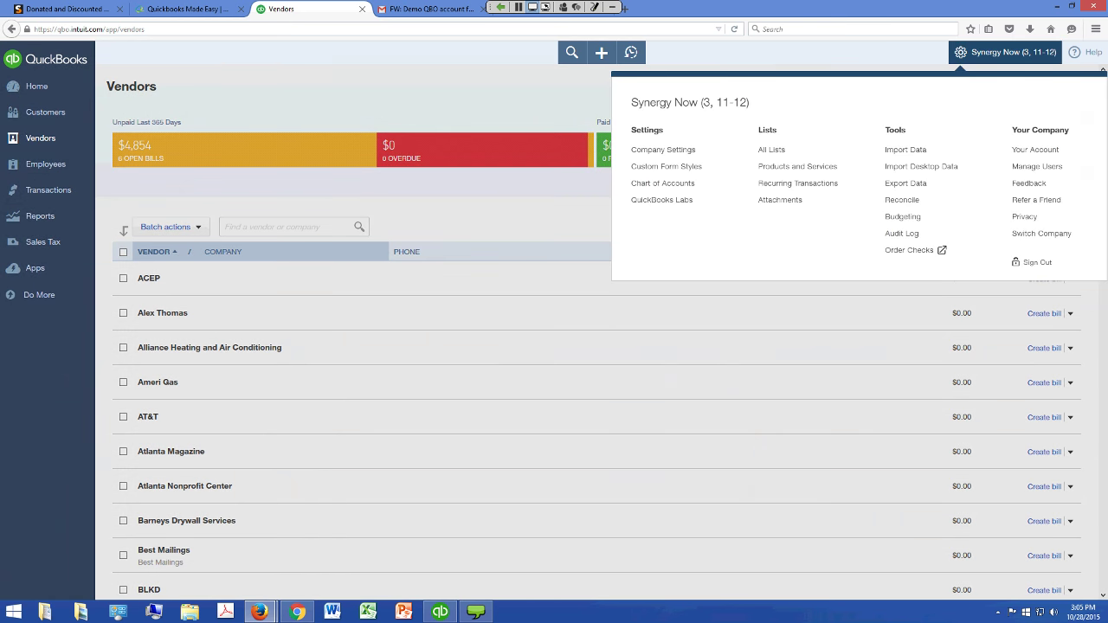
key("Tab")
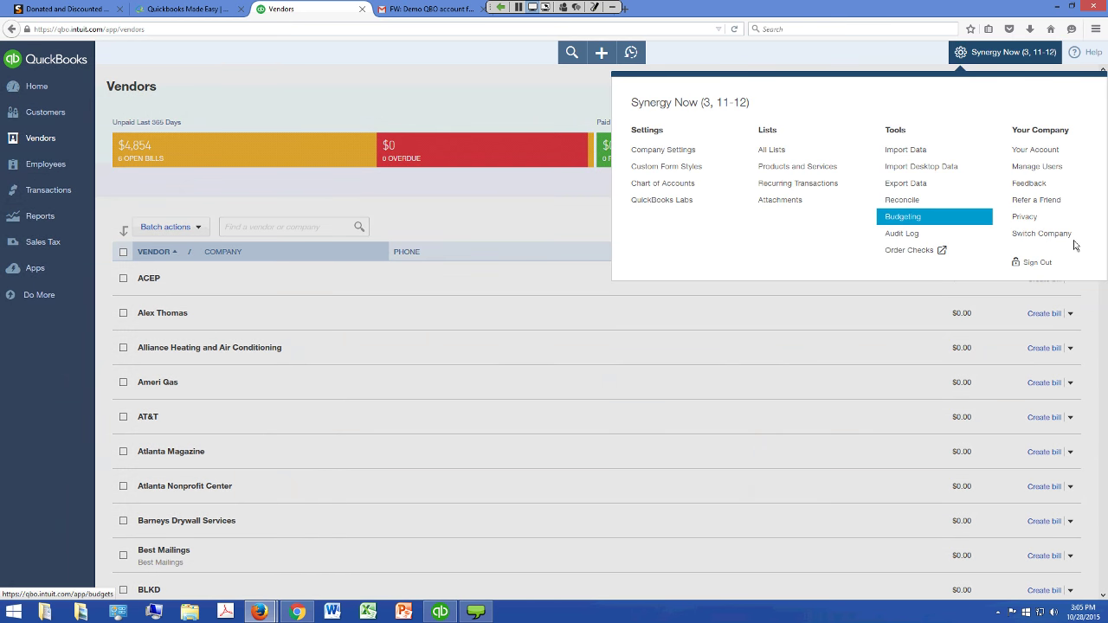
key("Return")
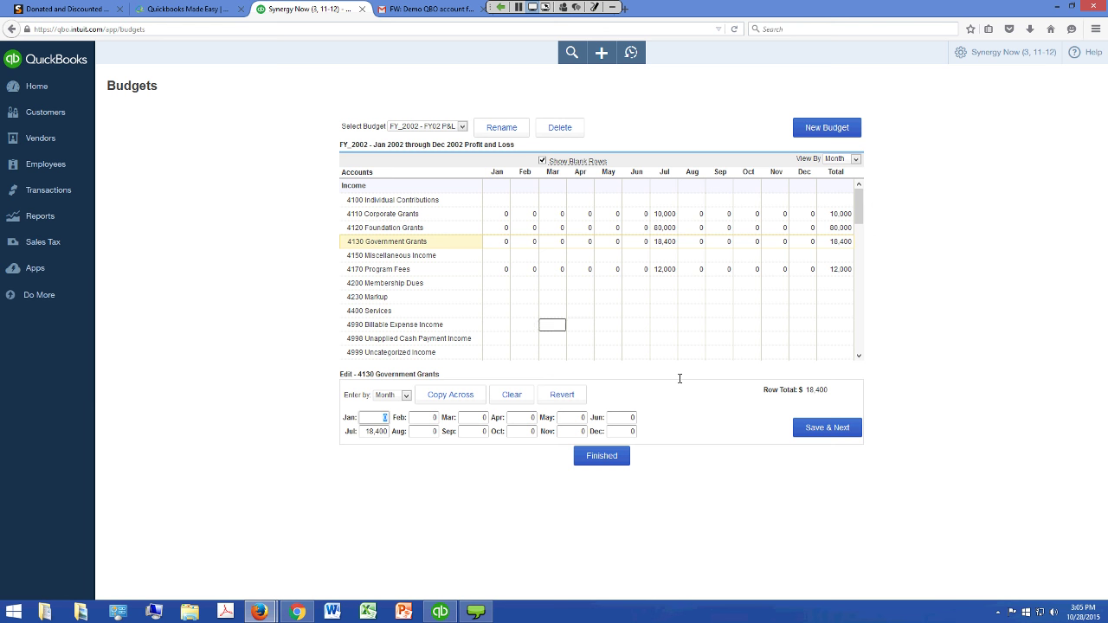
Review the FY_2002 budget grid, then start a new budget, which triggers the pop-up warning
scroll(1017, 267, "down", 3)
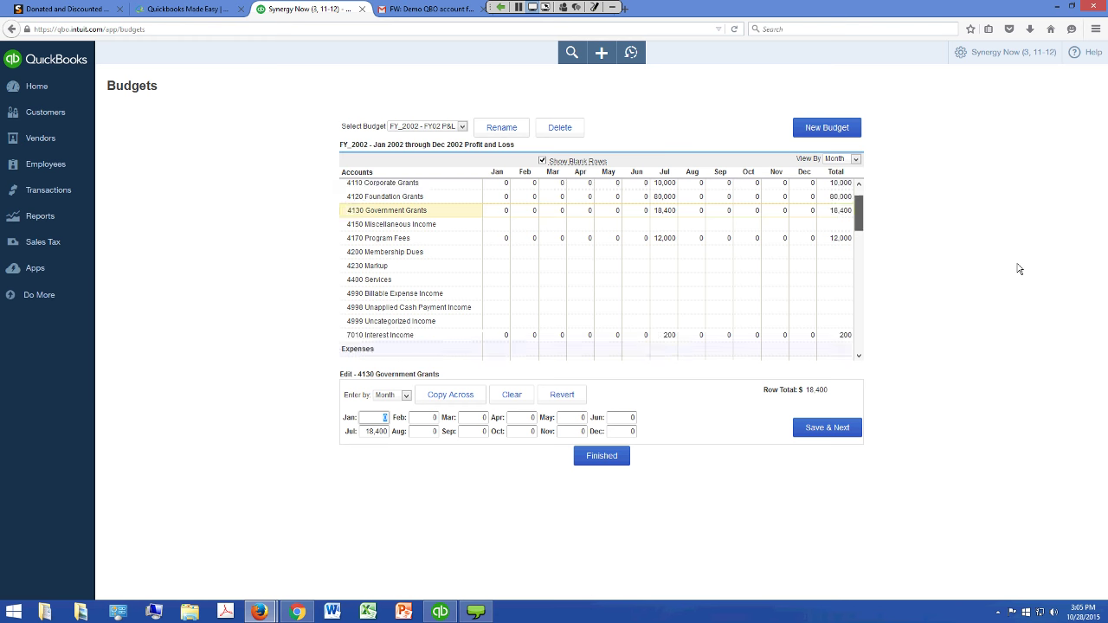
scroll(1016, 297, "down", 5)
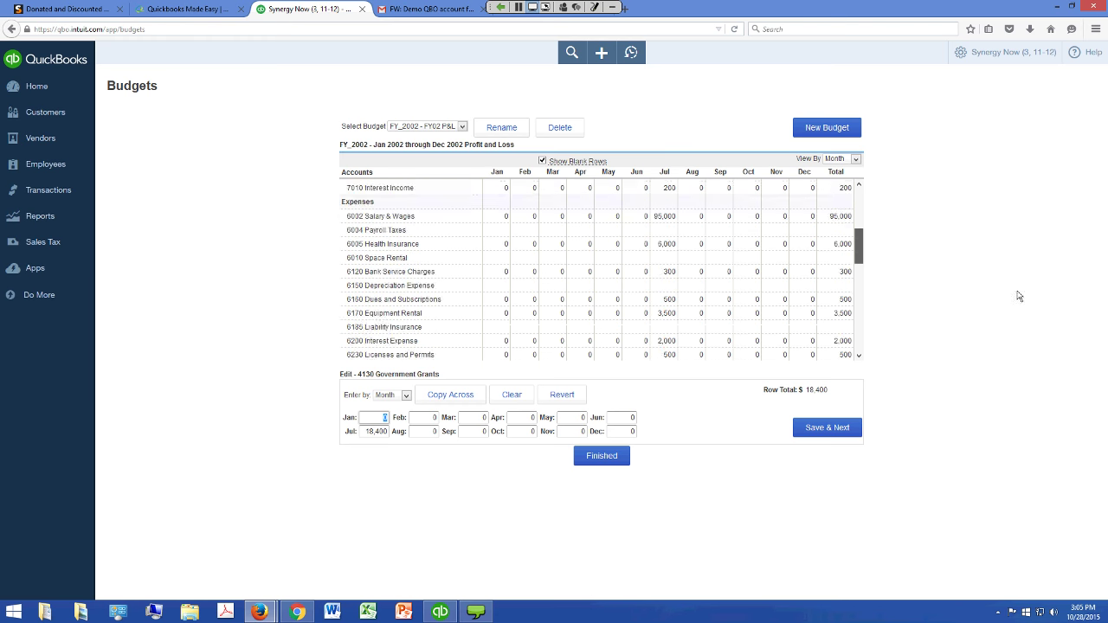
scroll(1017, 317, "up", 3)
scroll(1018, 295, "up", 5)
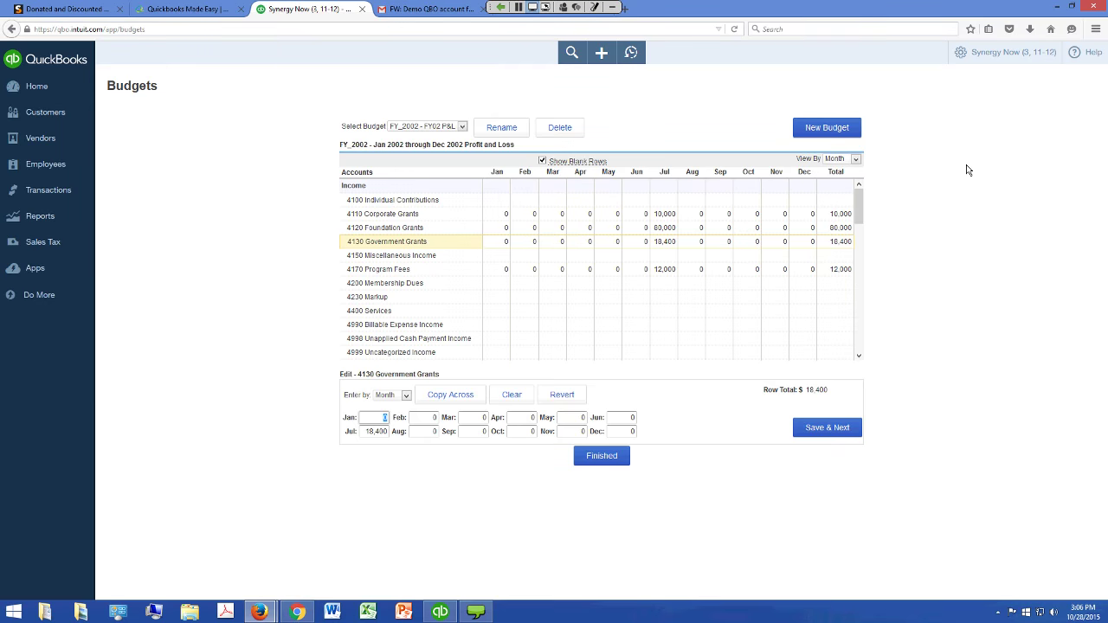
key("Return")
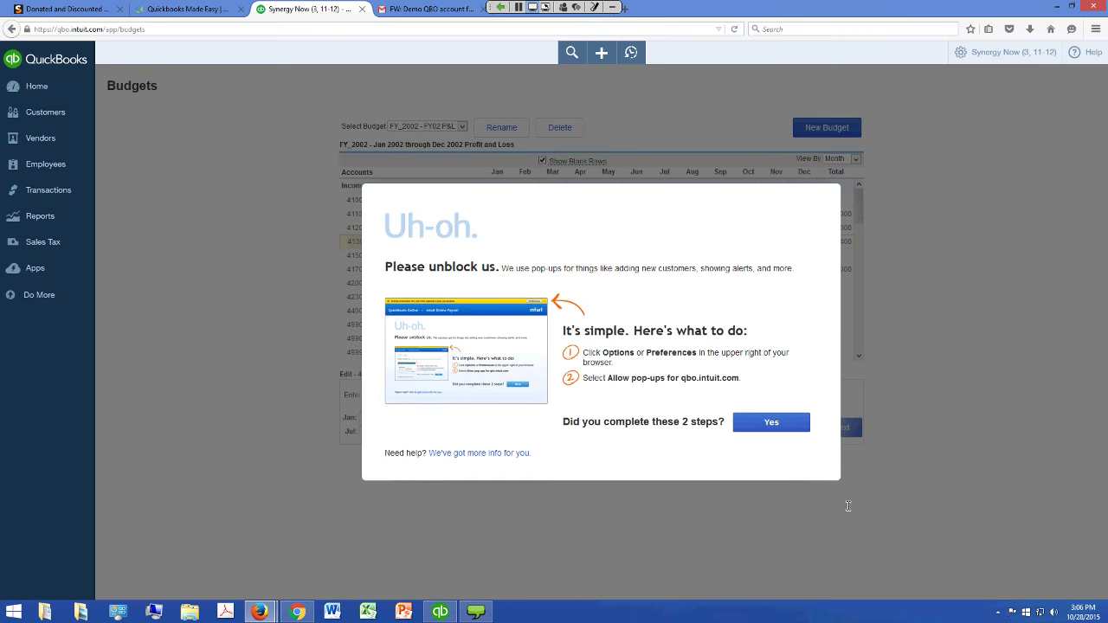
Confirm the unblock-pop-ups warning and reopen the FY_2002 budget through Budgeting
key("Return")
left_click(40, 97)
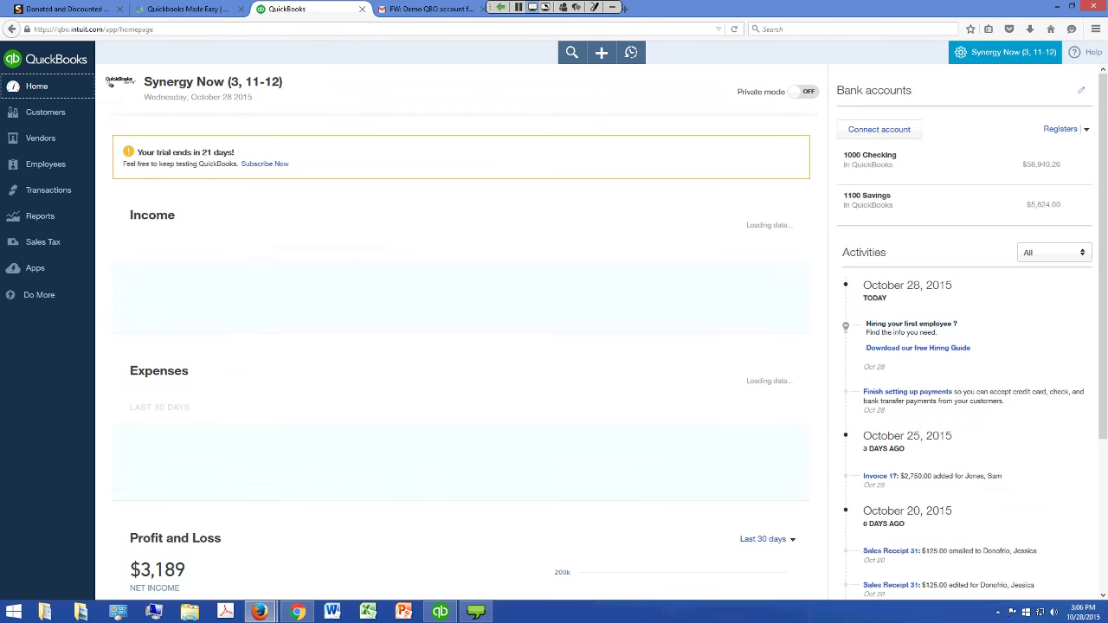
left_click(1005, 52)
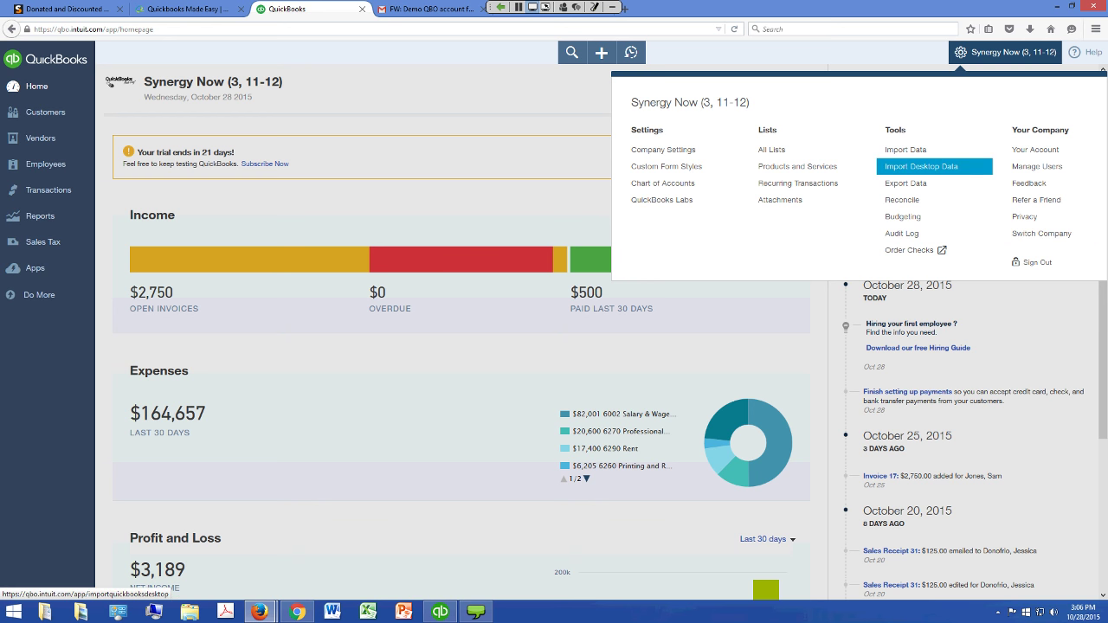
left_click(903, 217)
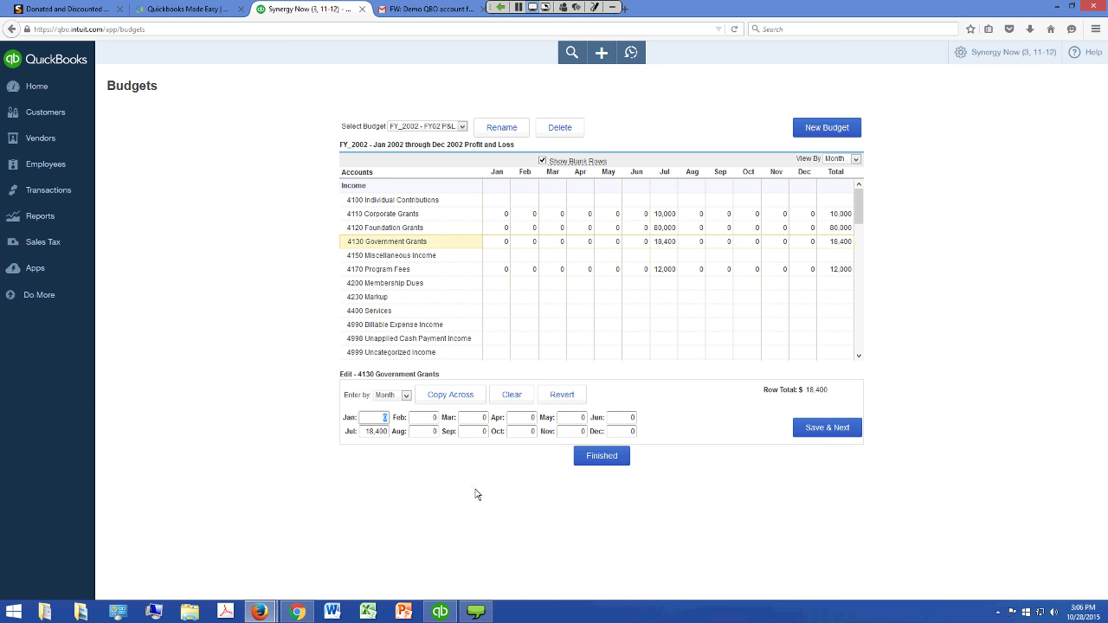
Switch budget entry to Quarter, then change it to Year
key("alt+Down")
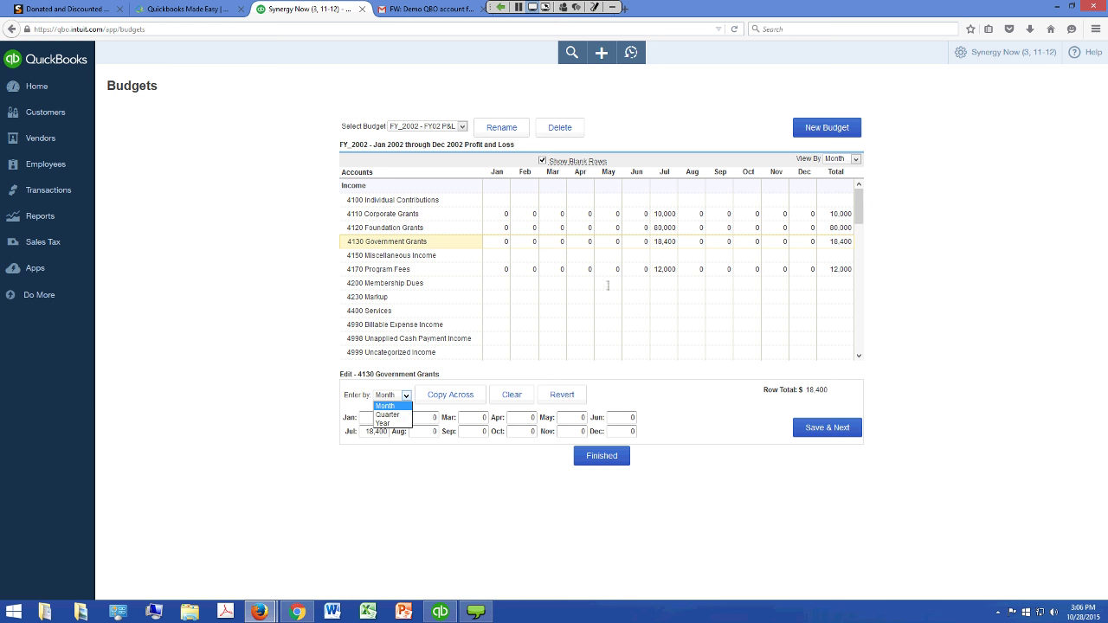
key("Down")
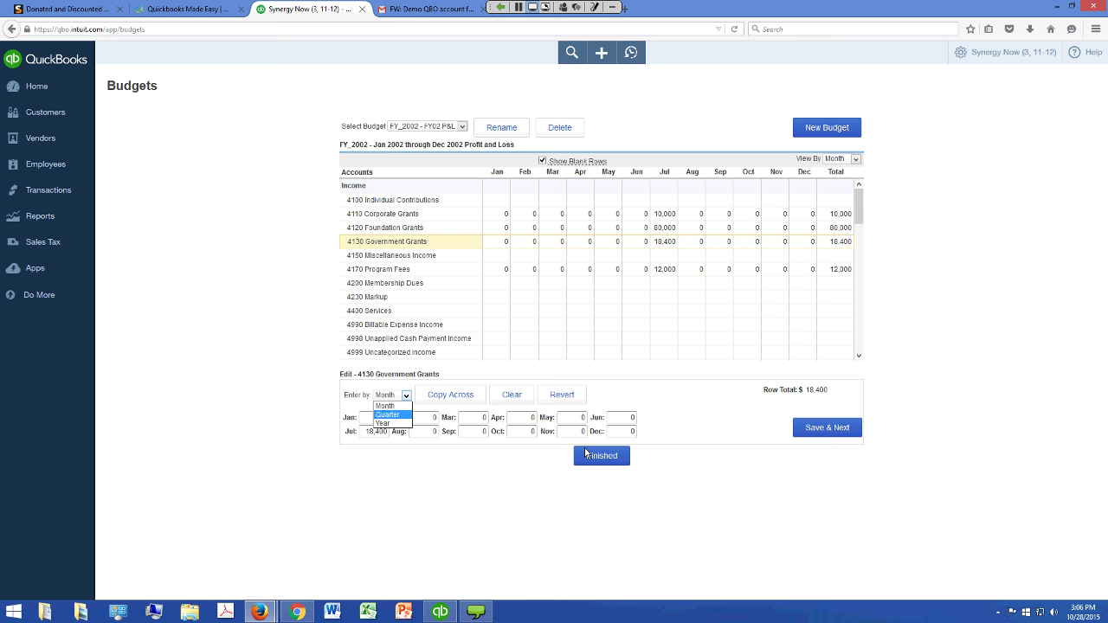
key("Down")
key("Up")
key("Up")
key("Down")
key("Return")
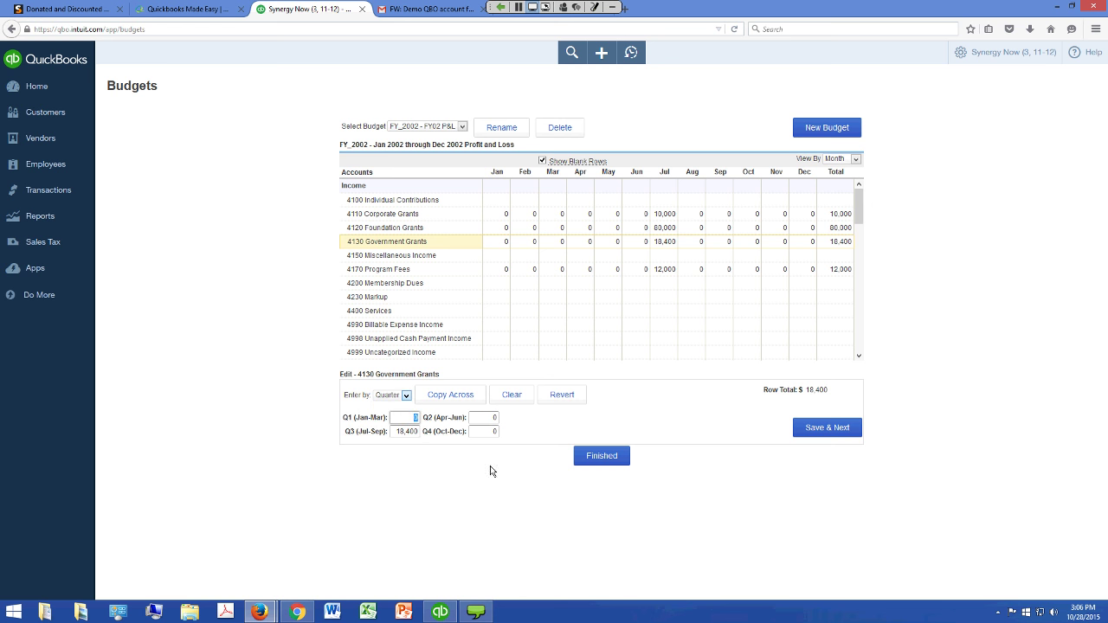
key("shift+Tab")
key("alt+Down")
key("Down")
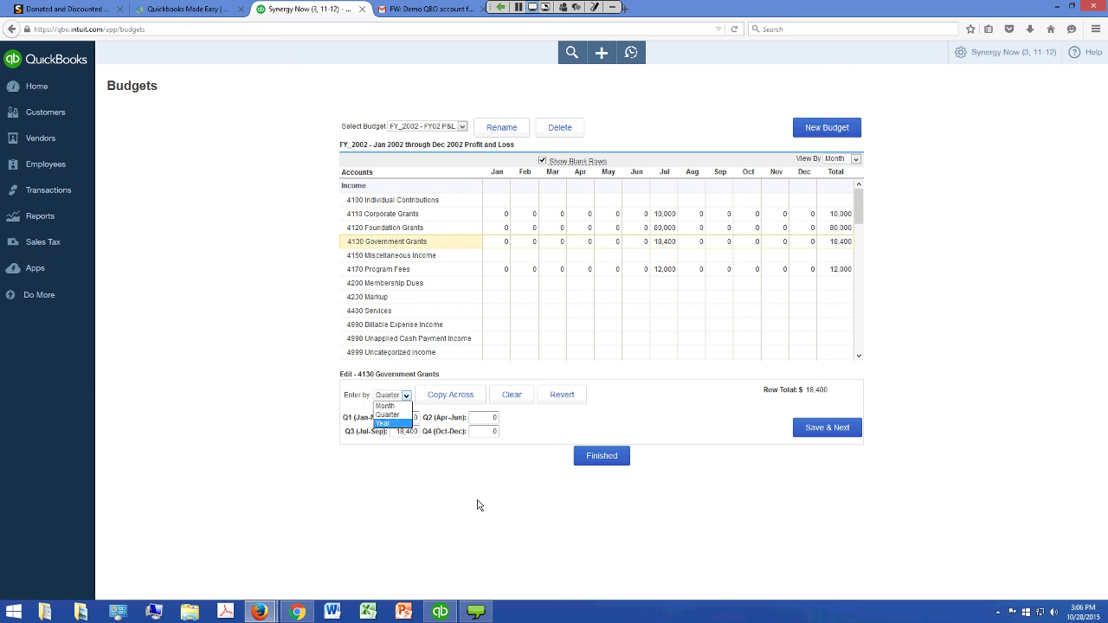
key("Return")
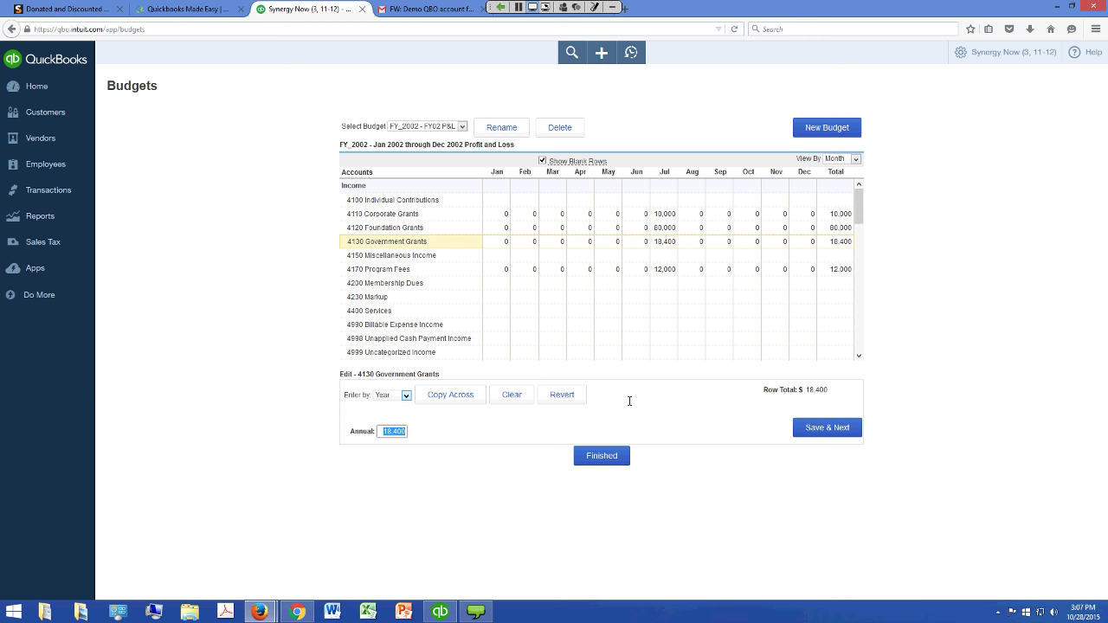
Enter an annual amount of 15000 for 6300 Repairs and Maintenence
scroll(1019, 257, "down", 6)
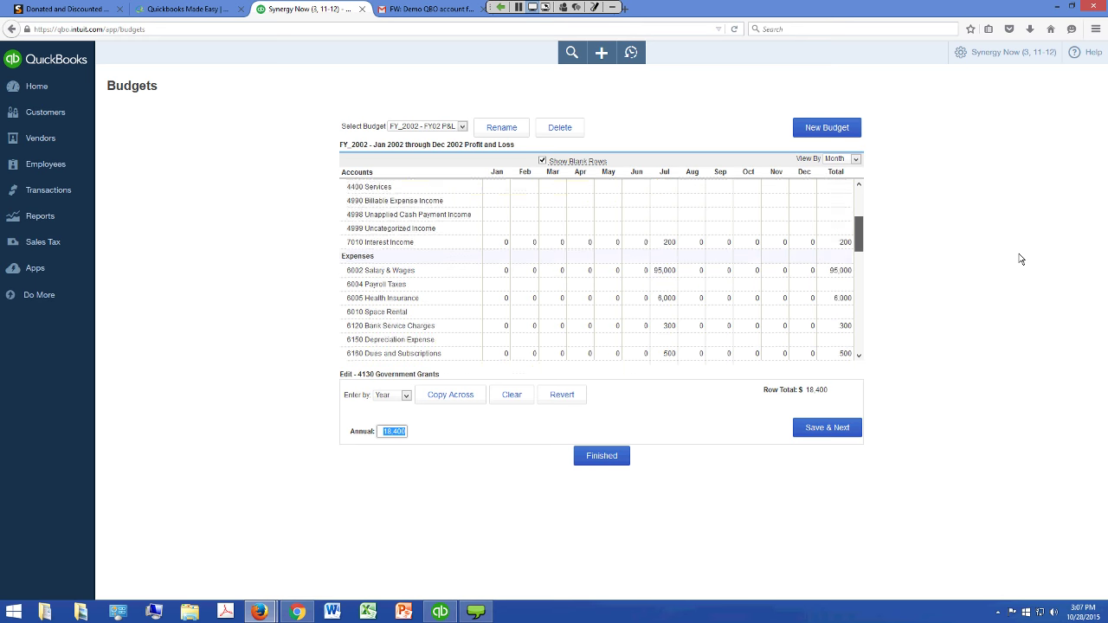
scroll(1021, 259, "down", 4)
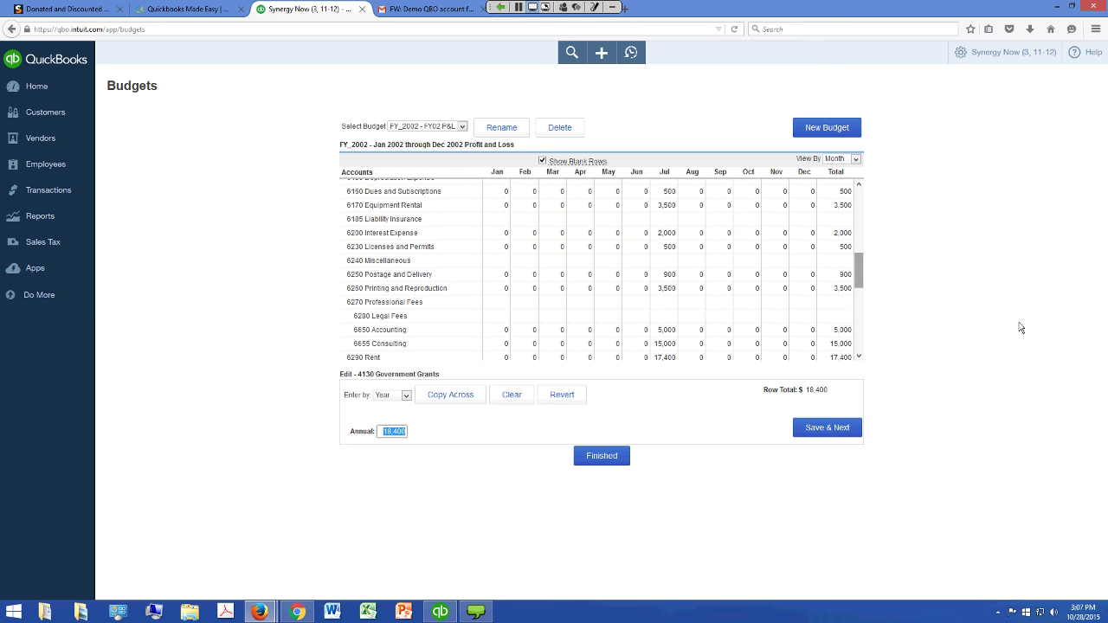
left_click(505, 357)
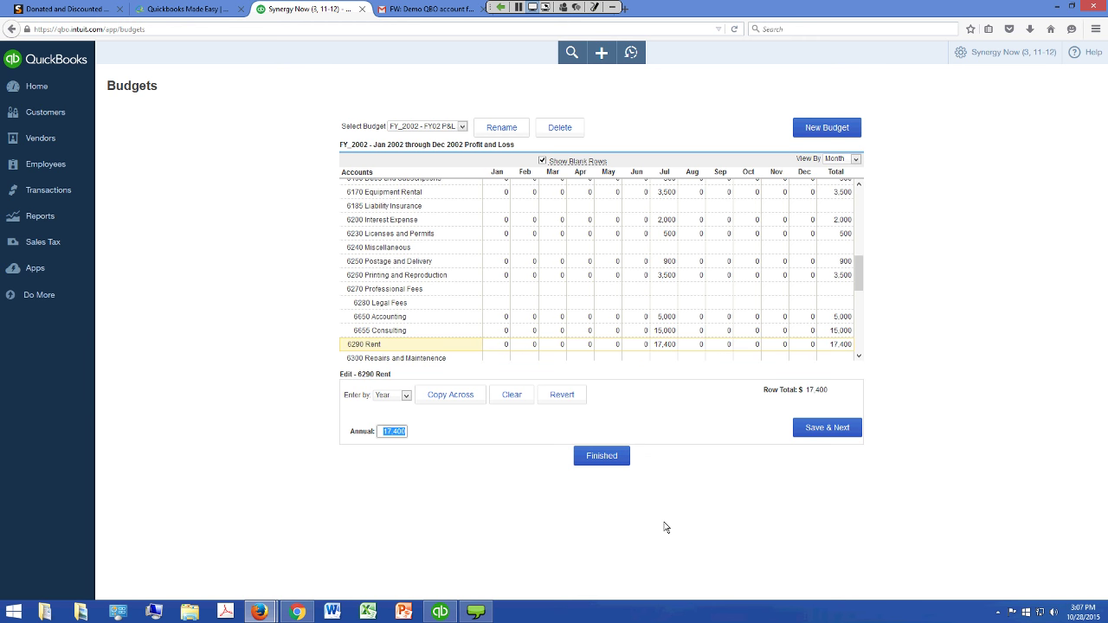
key("Return")
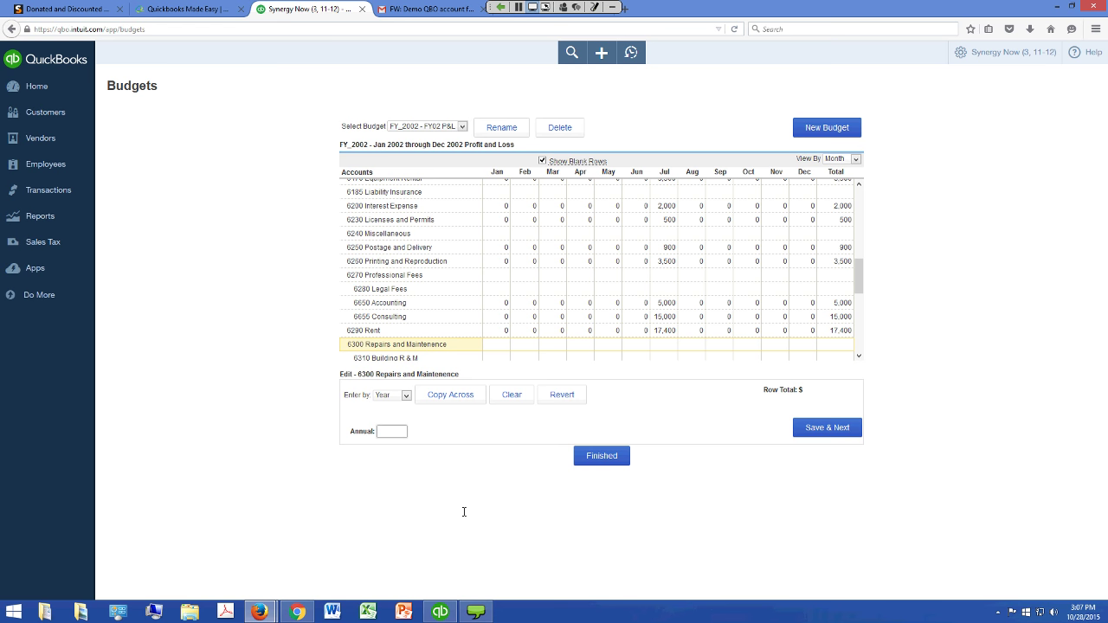
type("15000")
Save the 15,000 row for 6300, close the printing help tab, and return Home
key("Return")
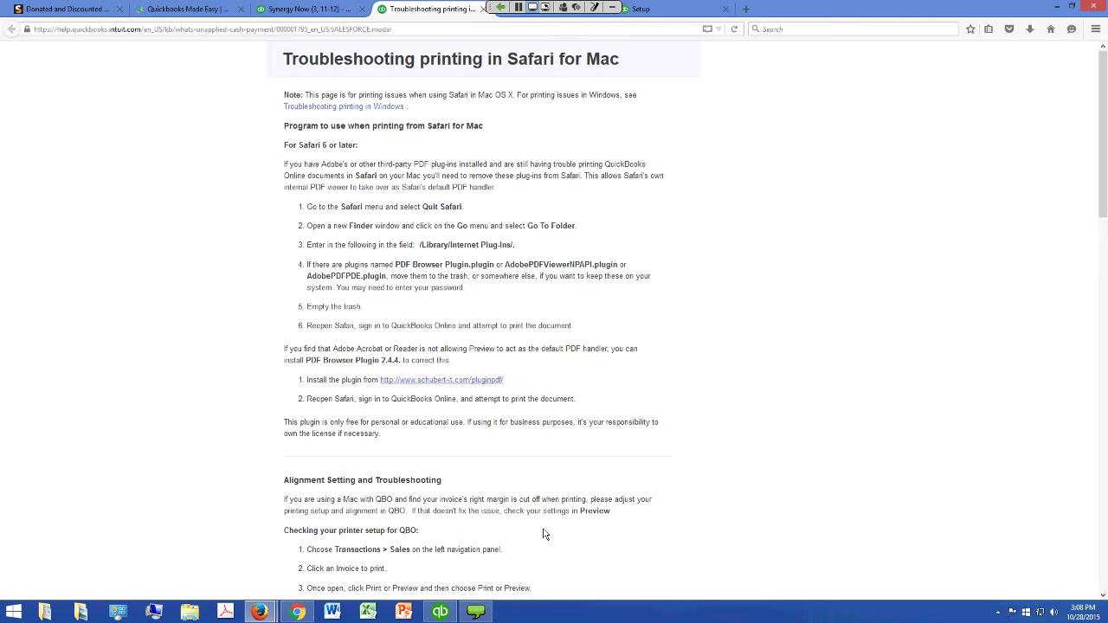
key("ctrl+w")
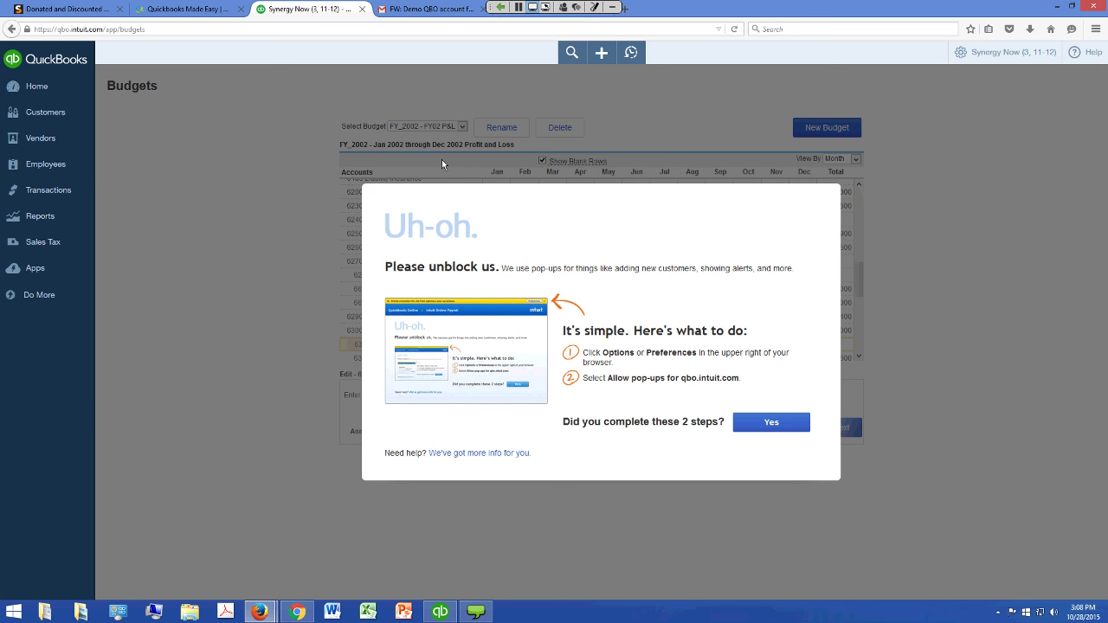
left_click(39, 87)
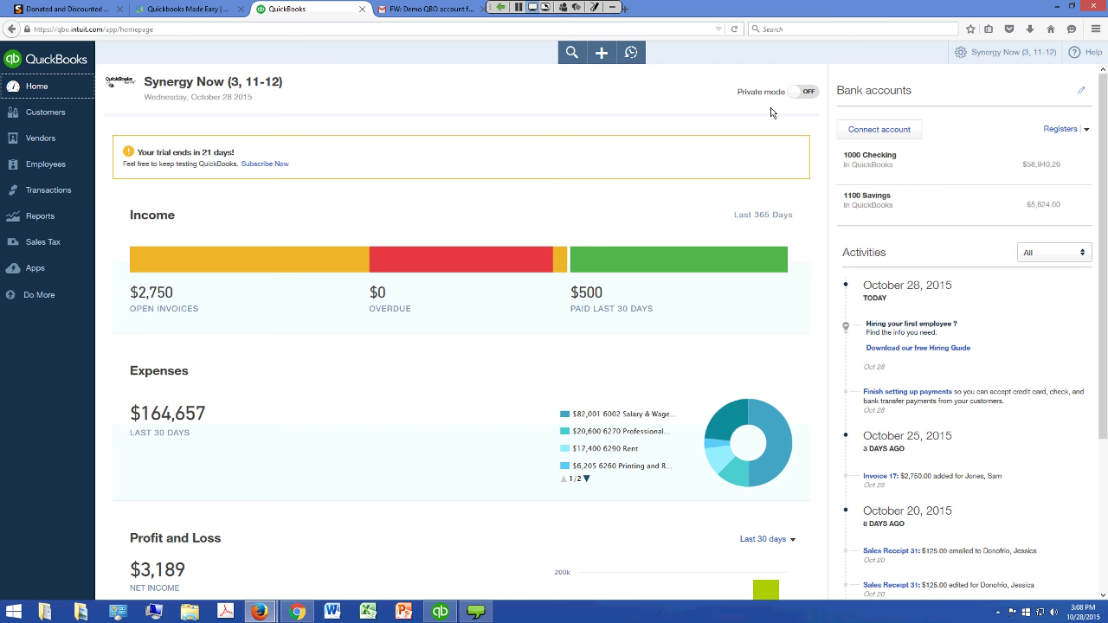
left_click(601, 52)
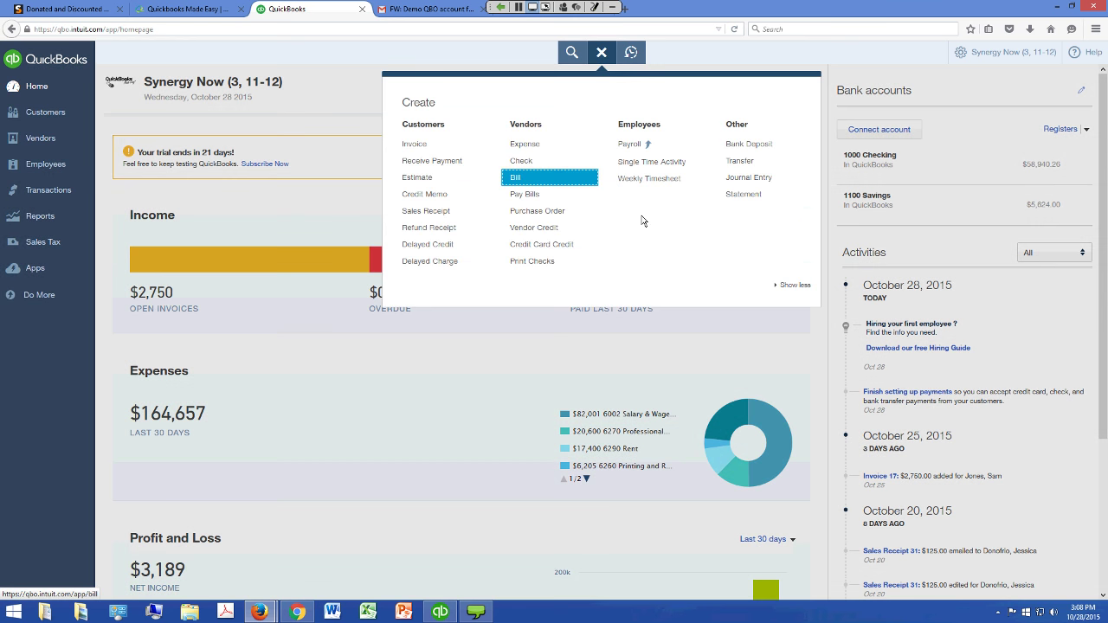
key("Return")
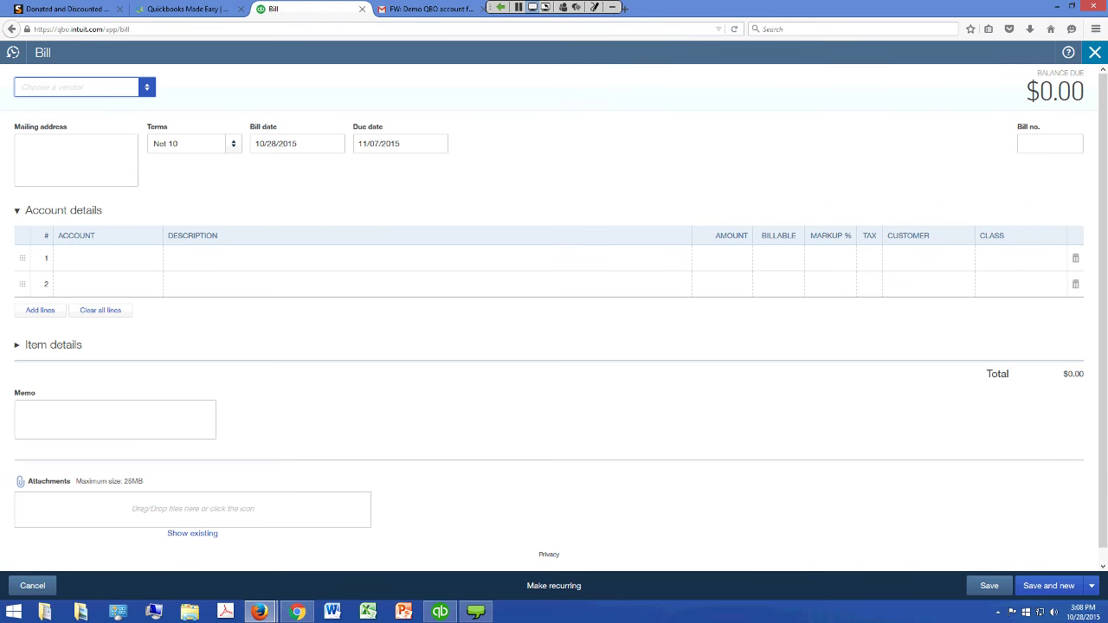
left_click(1095, 52)
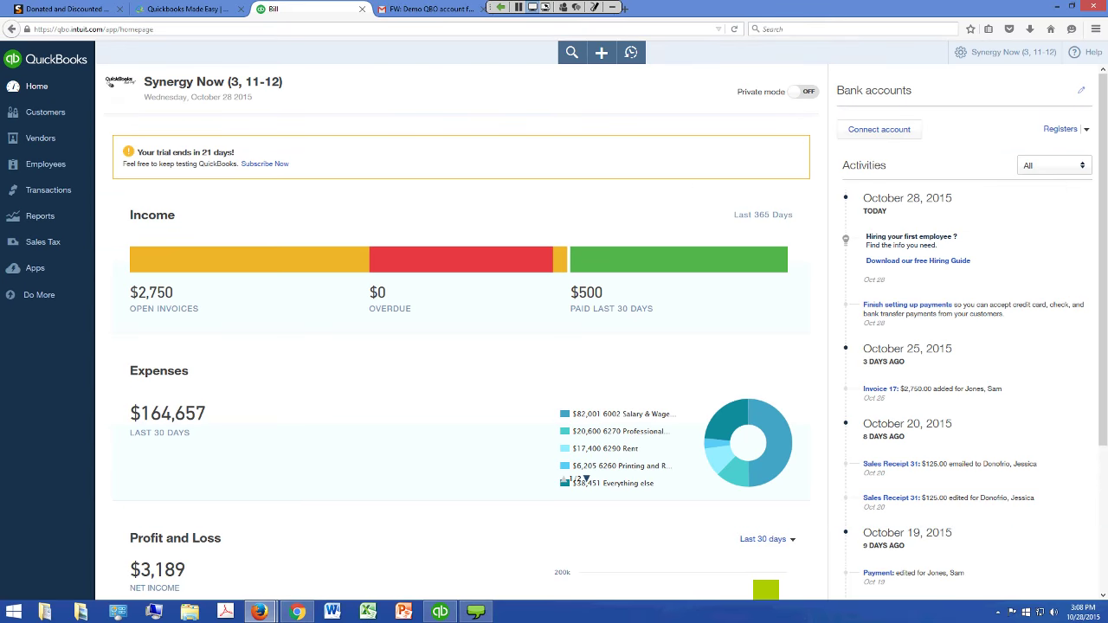
left_click(601, 52)
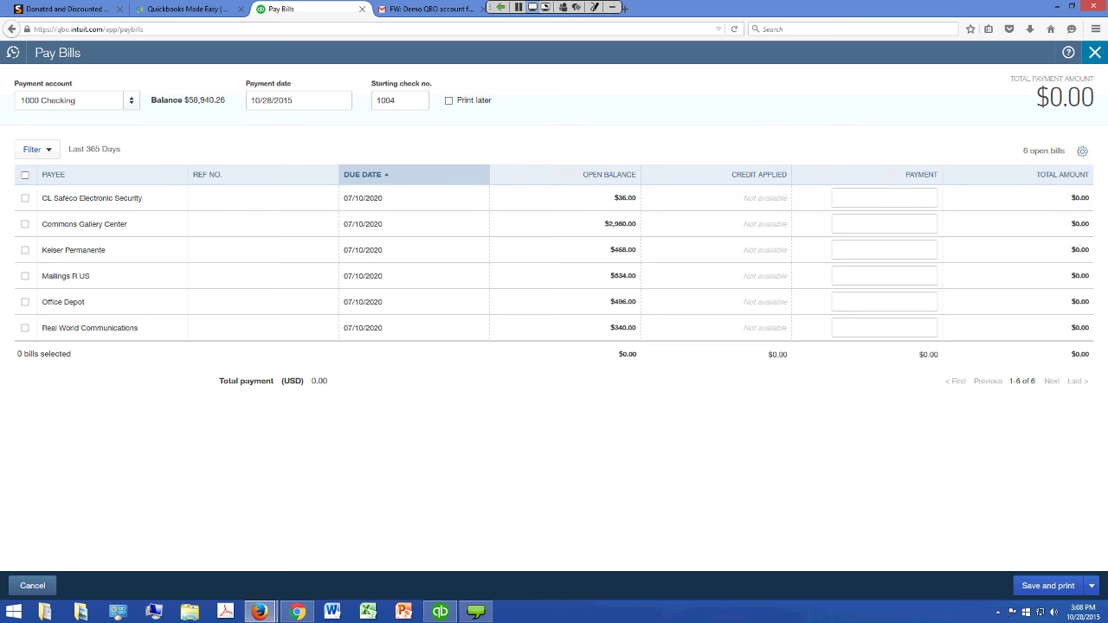
left_click(1095, 52)
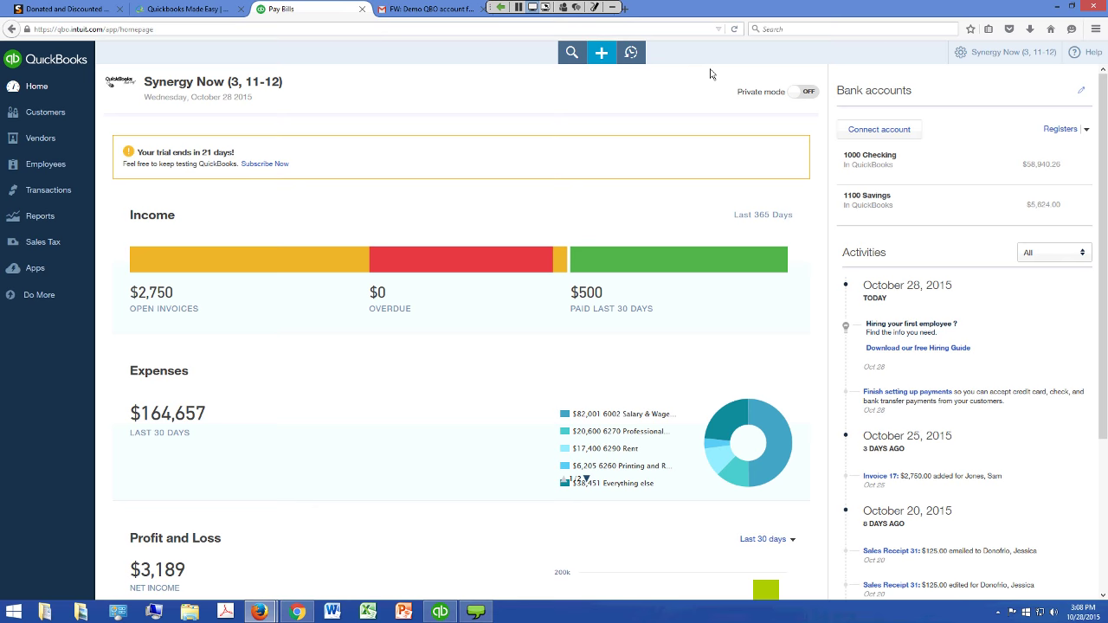
left_click(601, 53)
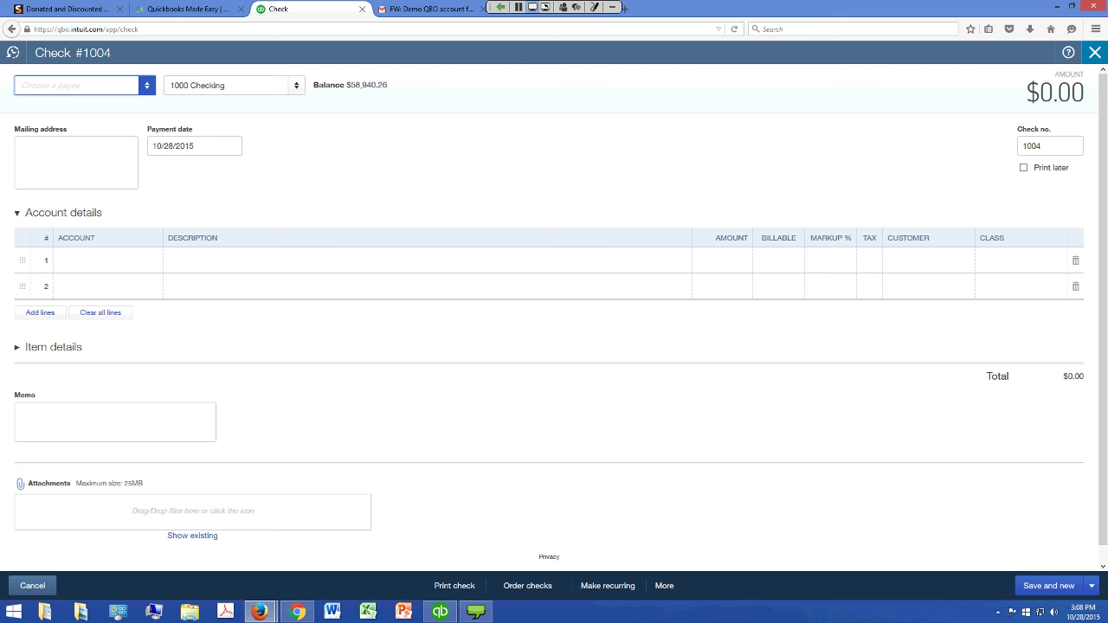
left_click(1095, 52)
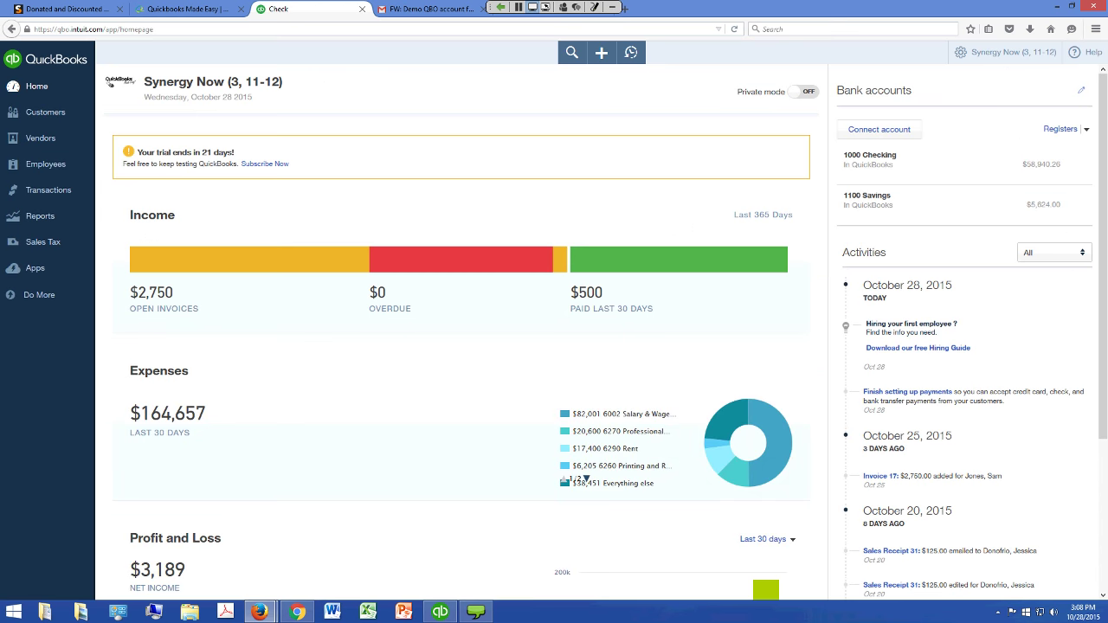
left_click(1006, 52)
Open the 1000 Checking account register from the chart of accounts
key("Tab")
key("Tab")
key("Tab")
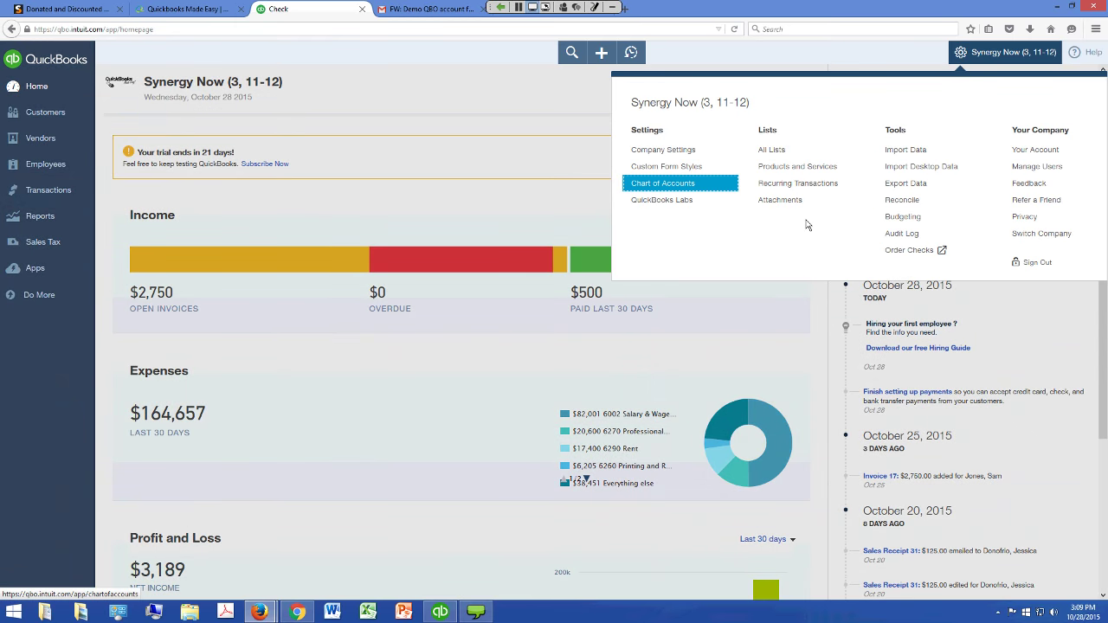
key("Return")
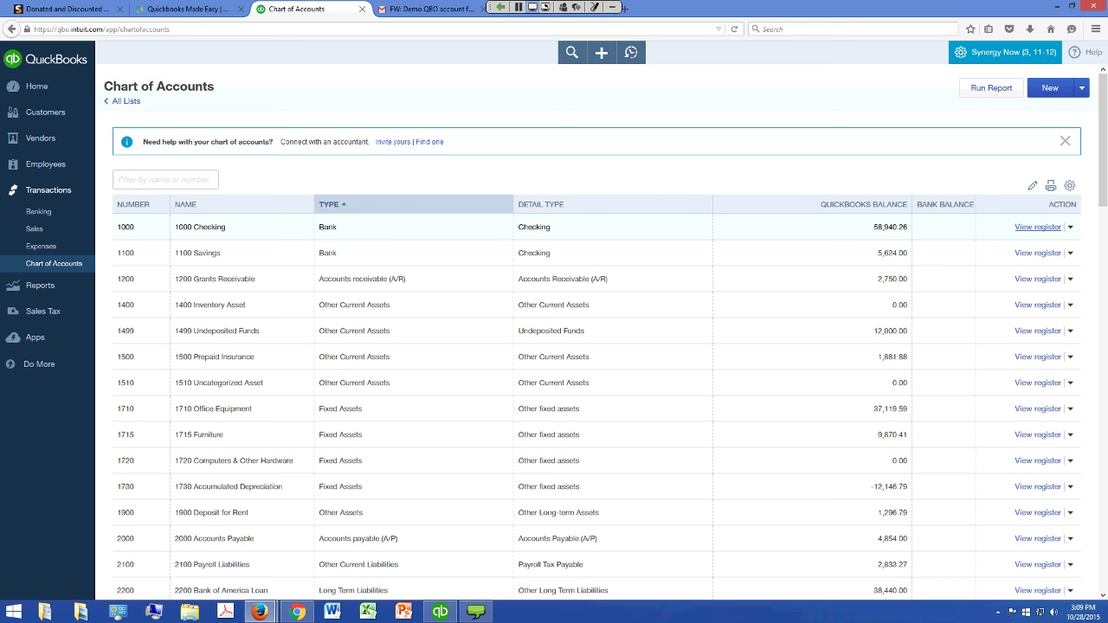
left_click(1037, 226)
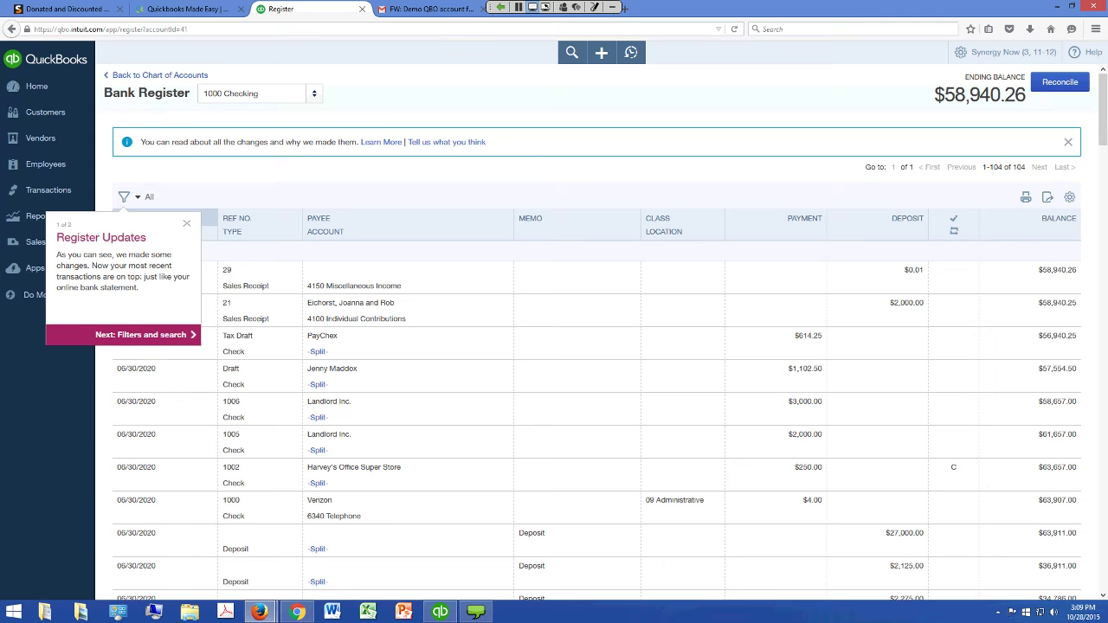
Review the 1000 Checking register transactions and dismiss the Register Updates tour
scroll(576, 346, "down", 7)
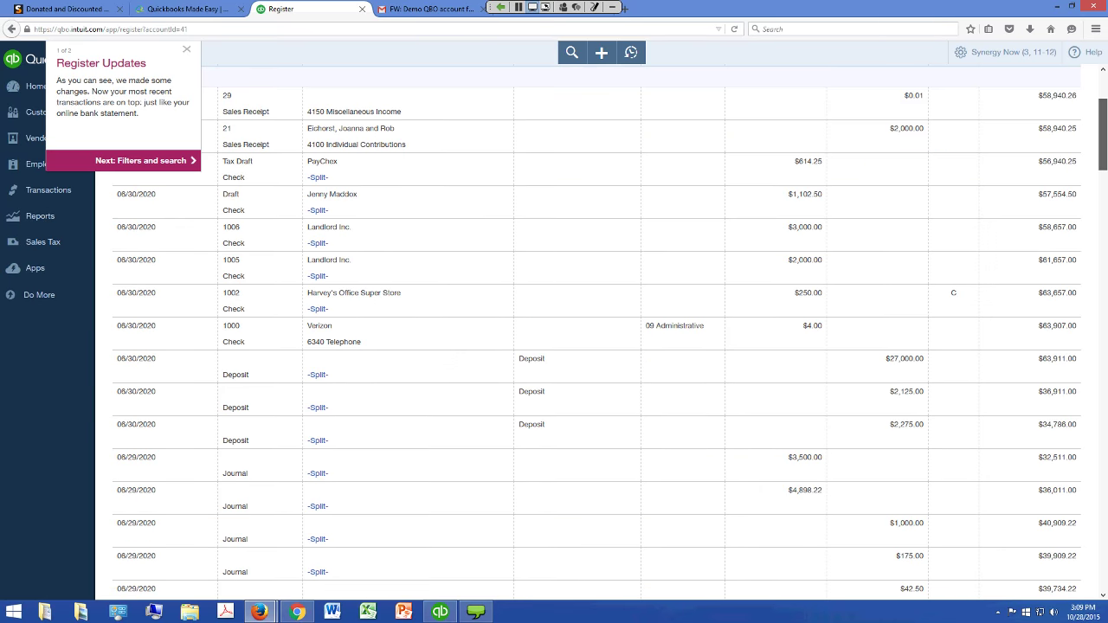
scroll(576, 346, "down", 15)
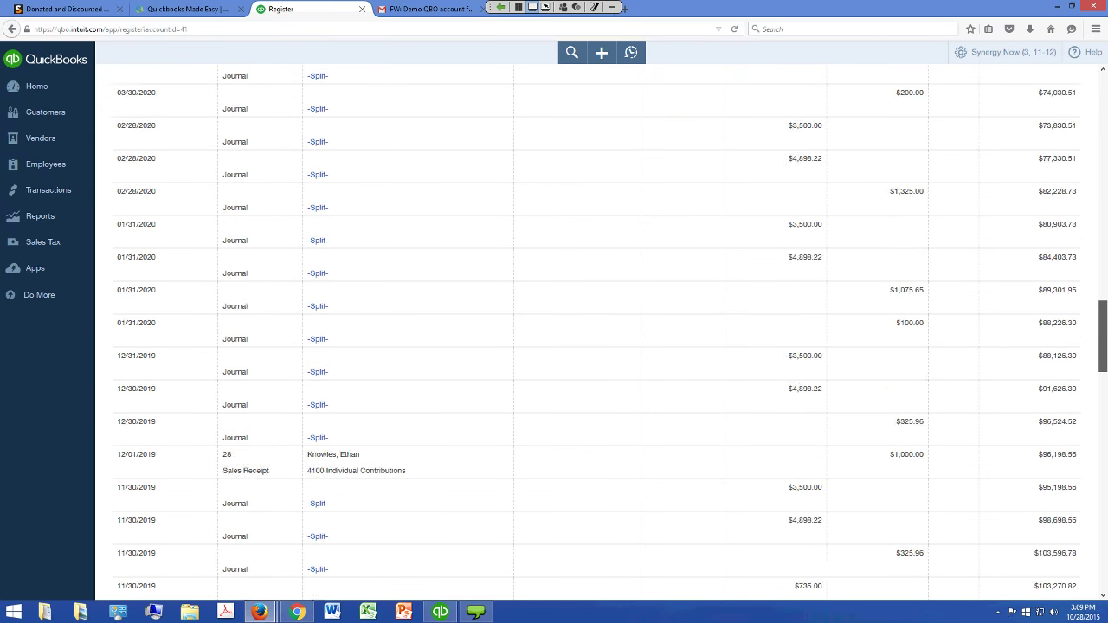
scroll(597, 333, "down", 5)
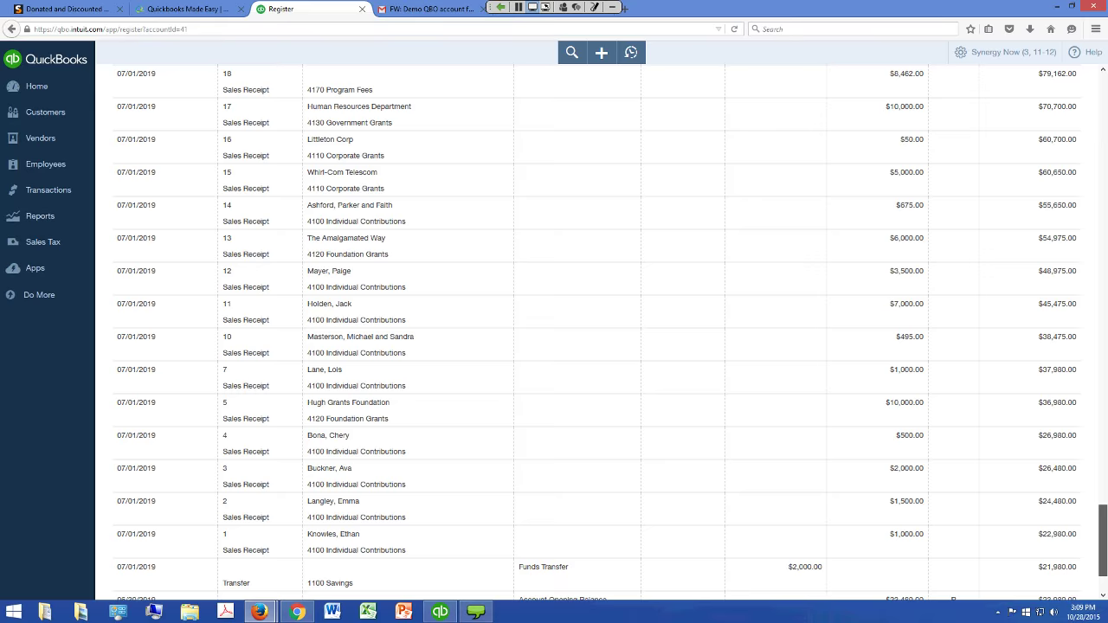
scroll(598, 334, "up", 3)
scroll(598, 333, "up", 15)
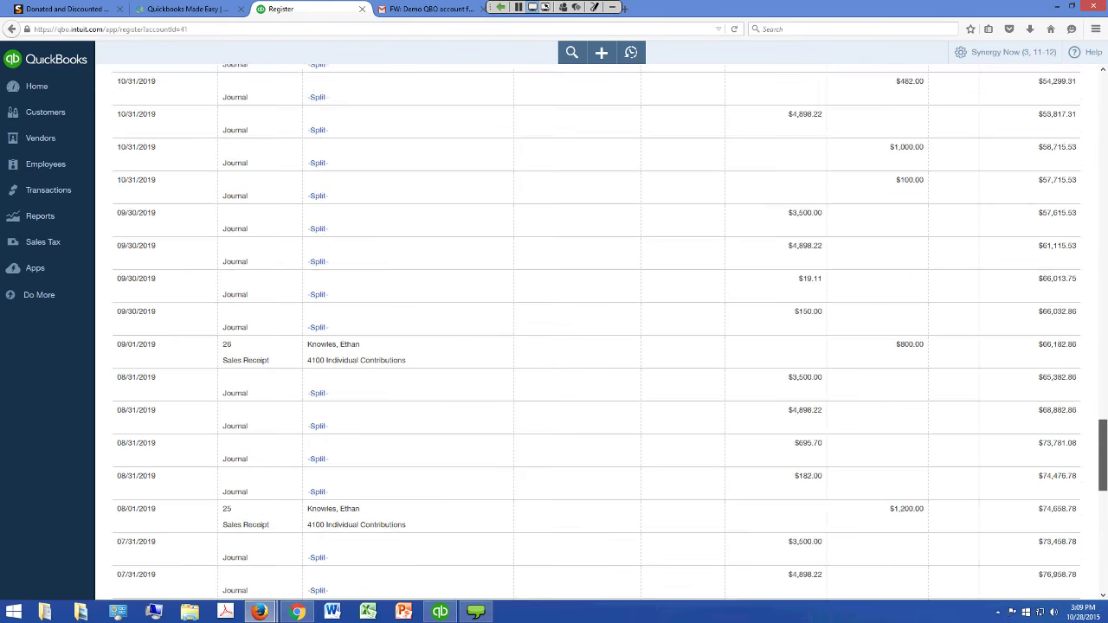
scroll(598, 334, "up", 10)
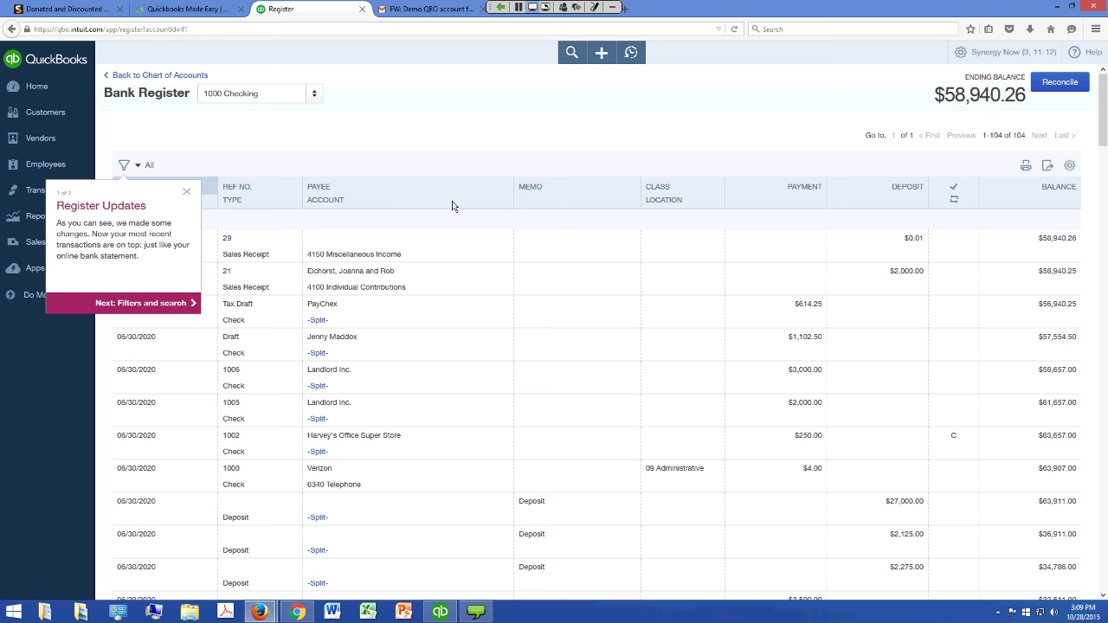
left_click(224, 233)
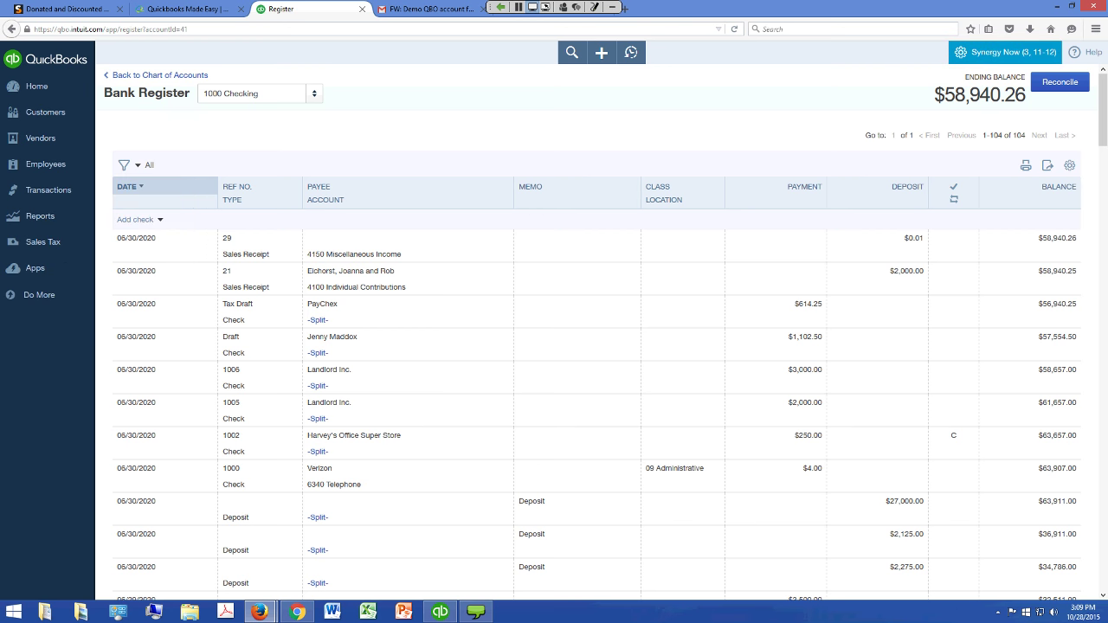
left_click(1005, 52)
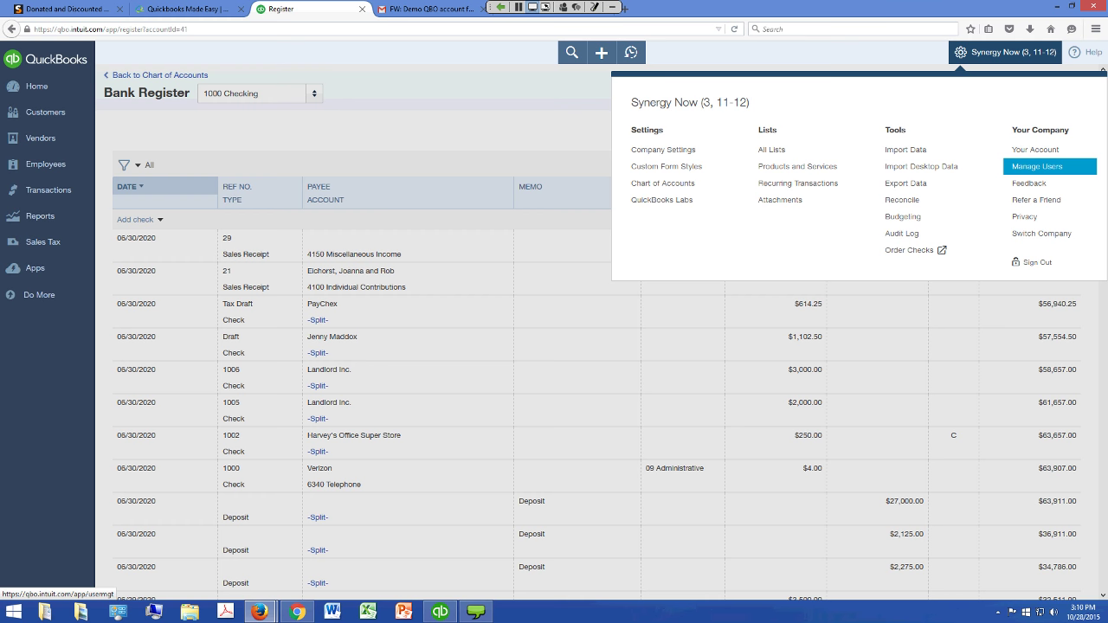
Go to Manage Users, start a new user, and close the stray help tab
left_click(1039, 166)
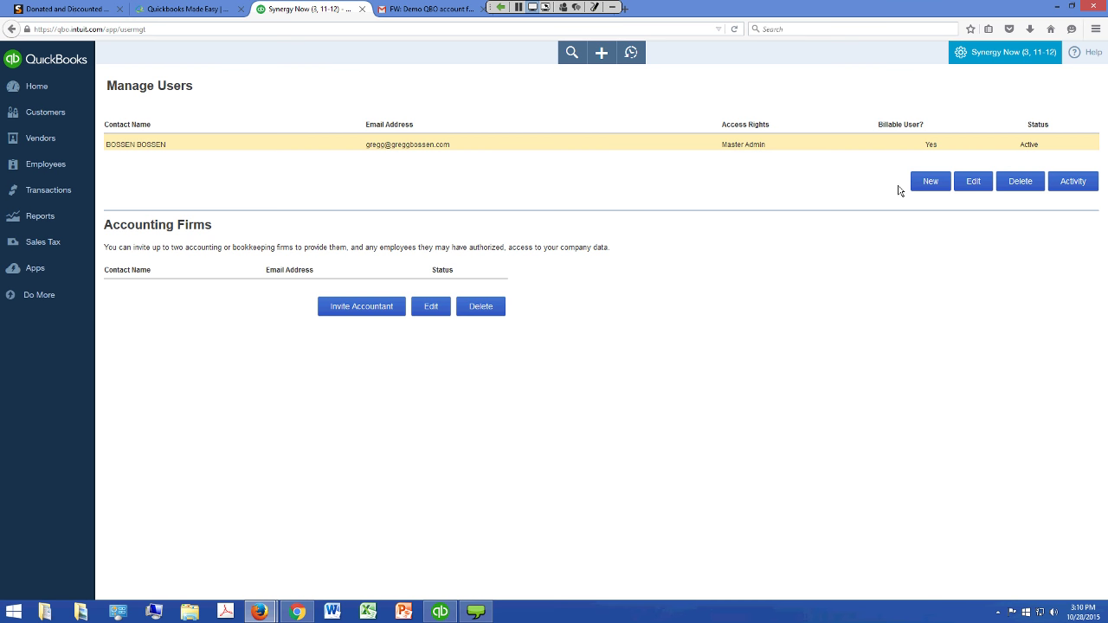
left_click(920, 186)
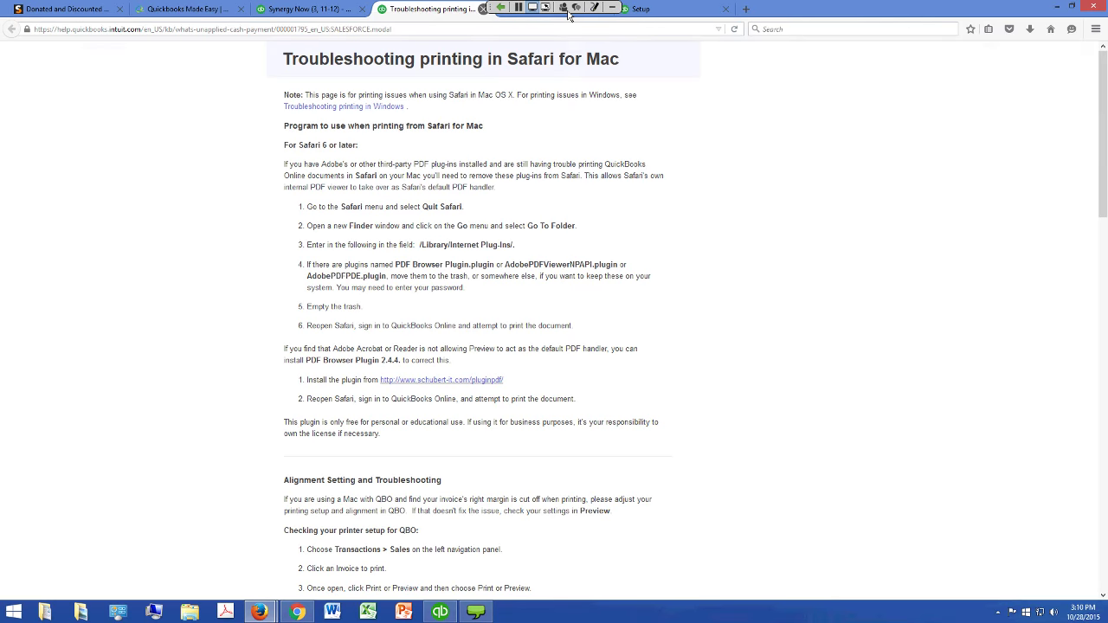
key("ctrl+w")
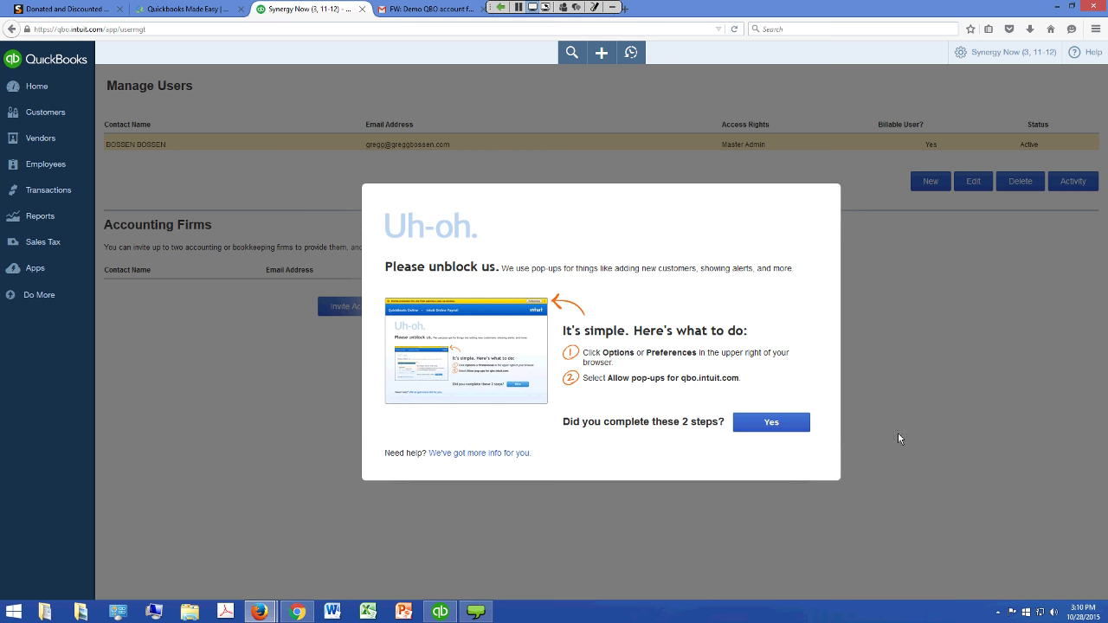
Dismiss the notice, check Firefox Options, and return to the QuickBooks home dashboard
key("Return")
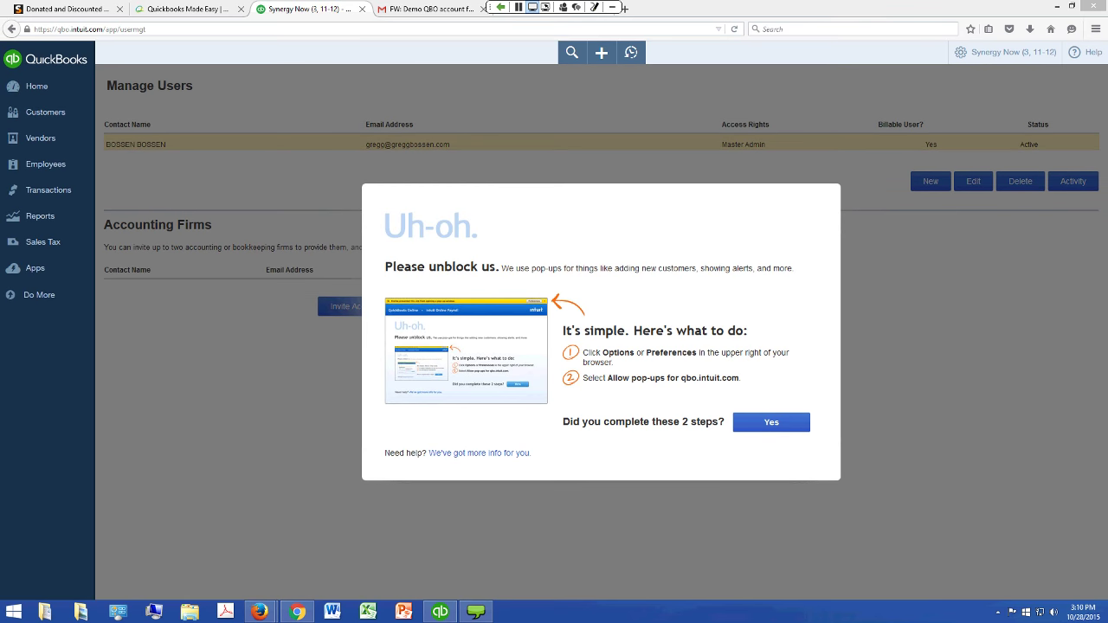
left_click(1095, 28)
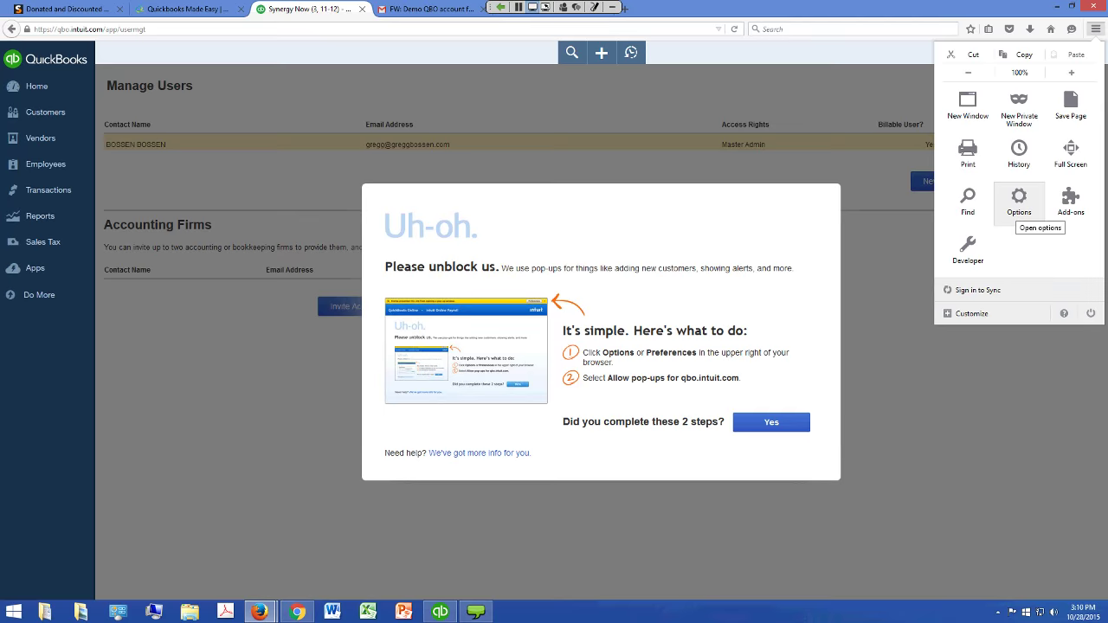
left_click(1019, 204)
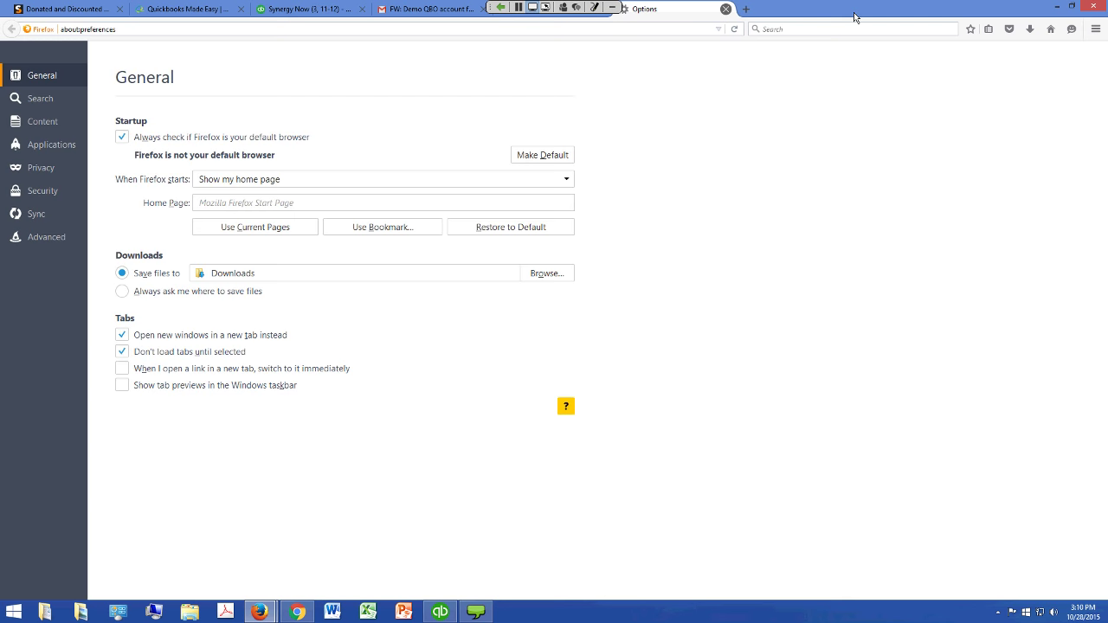
left_click(726, 8)
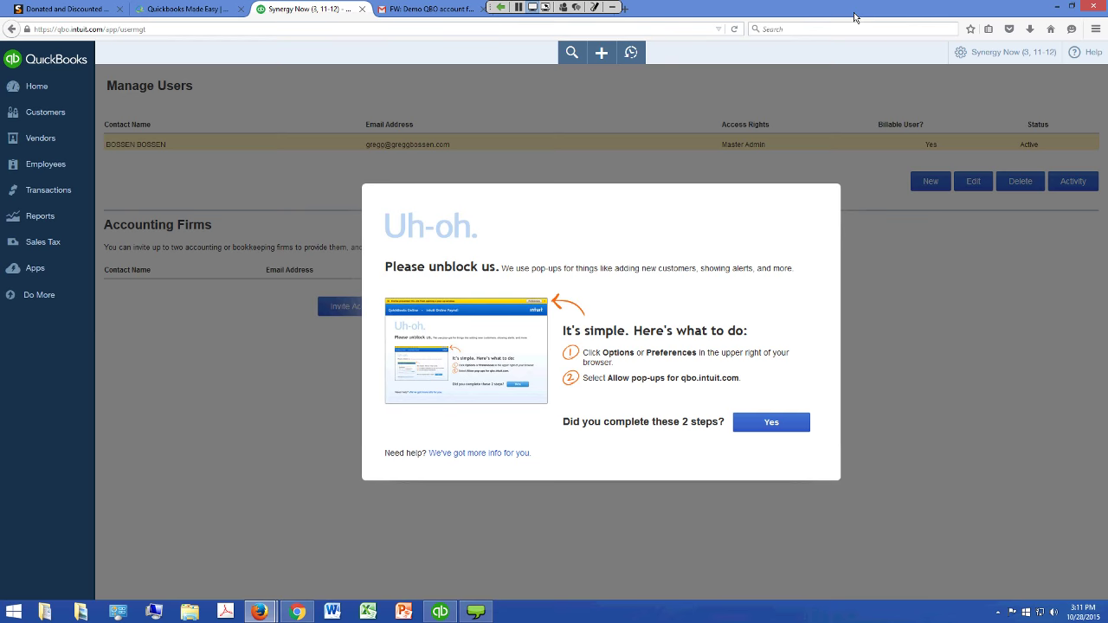
left_click(45, 96)
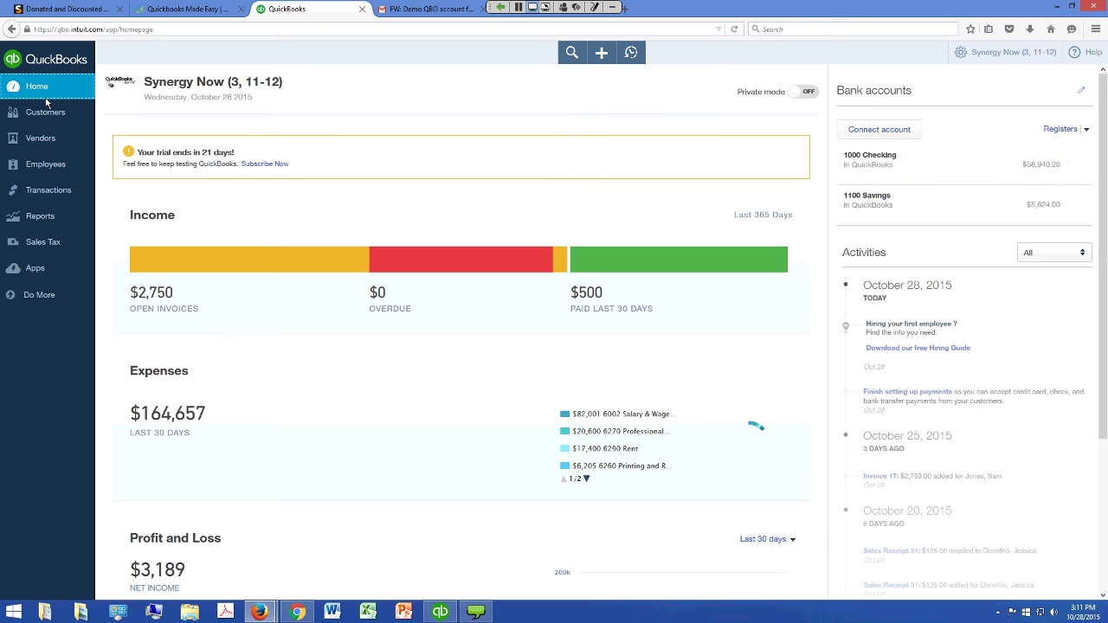
Start a blank sales receipt dated 10/28/2015 from the Create menu
left_click(1095, 29)
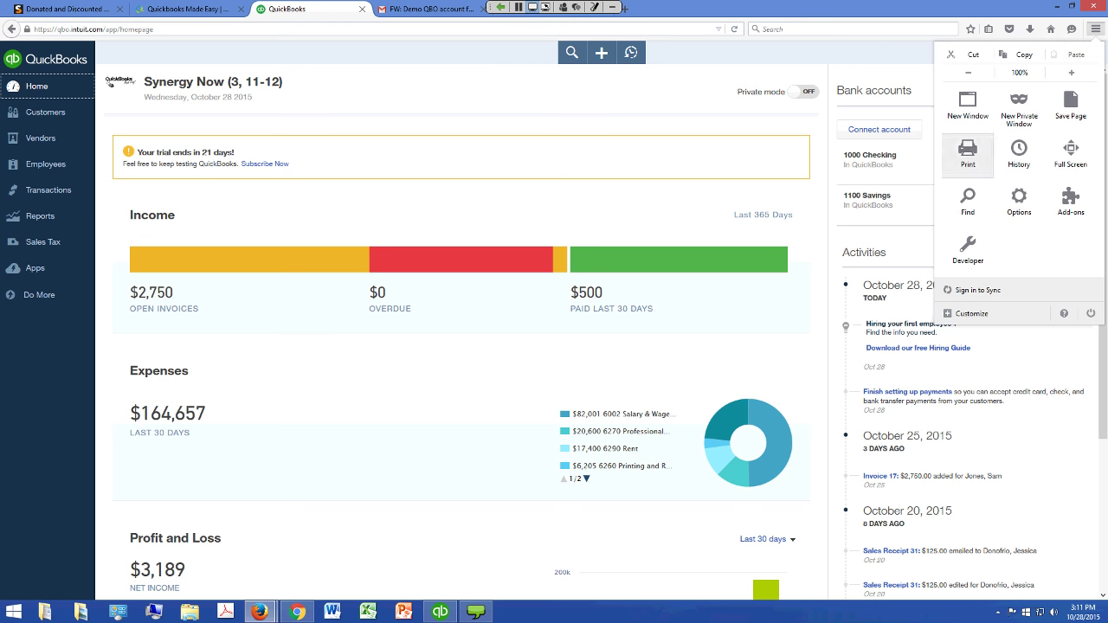
left_click(888, 185)
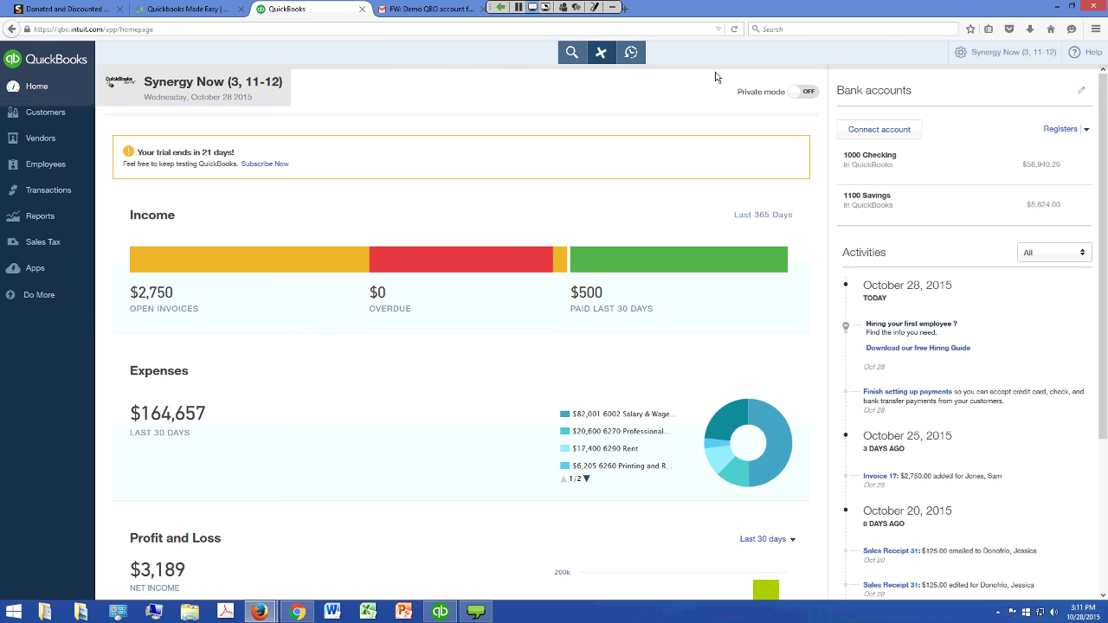
key("Tab")
key("Tab")
key("Tab")
key("Tab")
key("Tab")
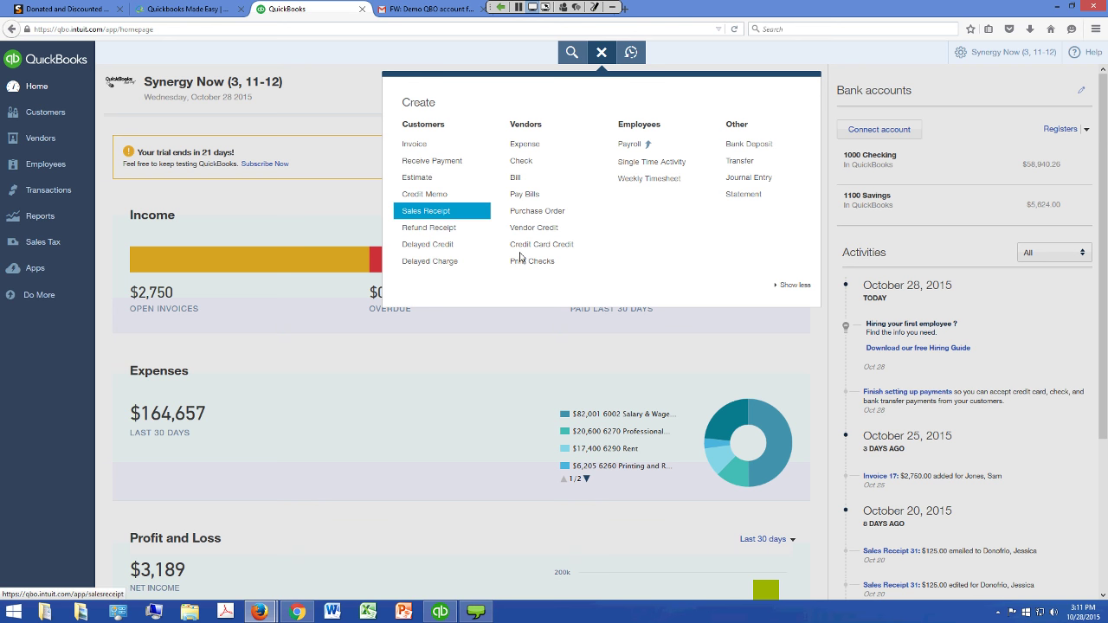
key("Return")
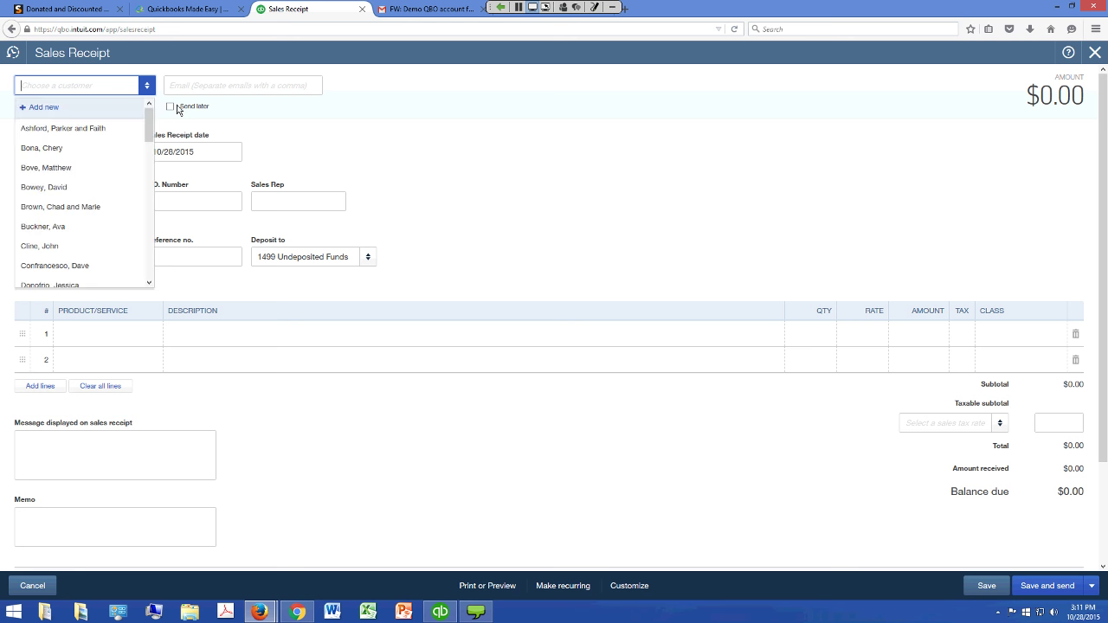
Choose the first customer and add a 100.00 Individual Contributions line
key("Down")
key("Return")
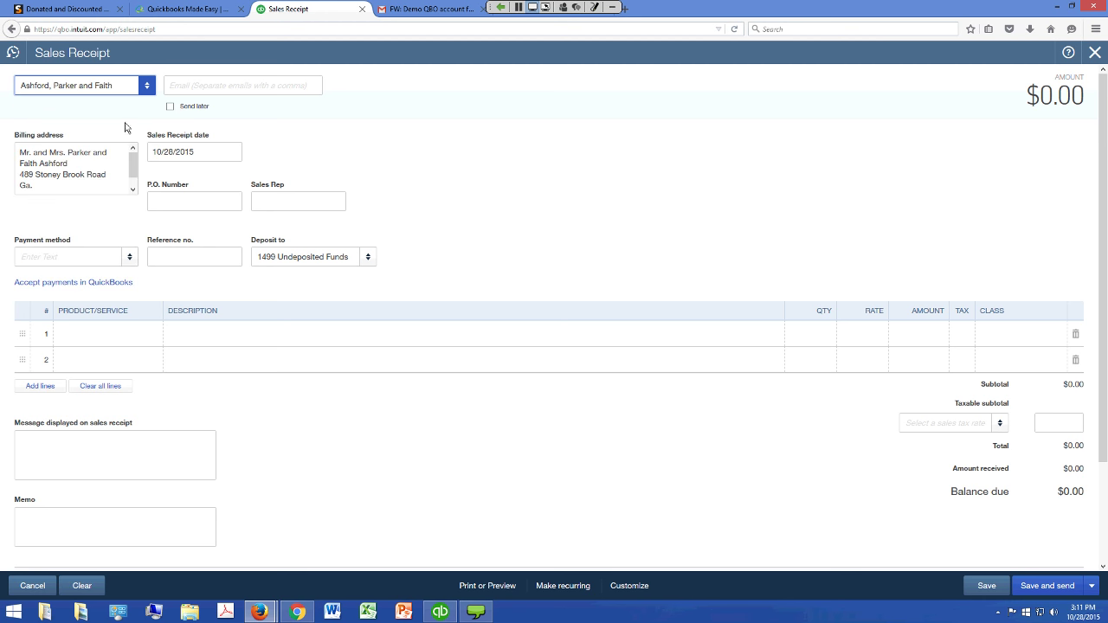
key("Tab")
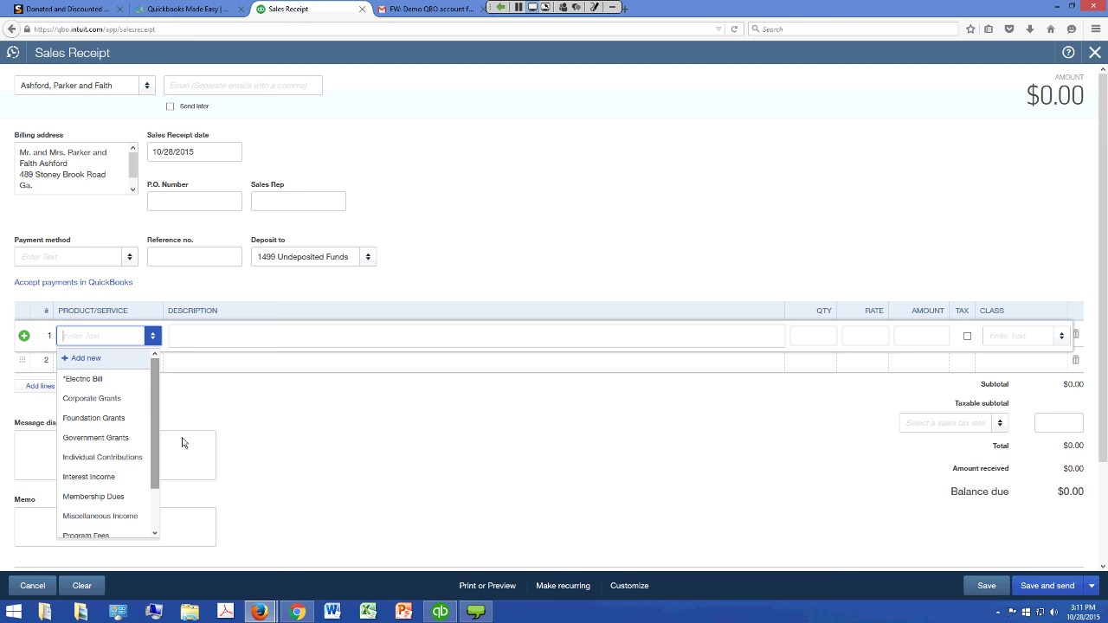
scroll(185, 433, "down", 3)
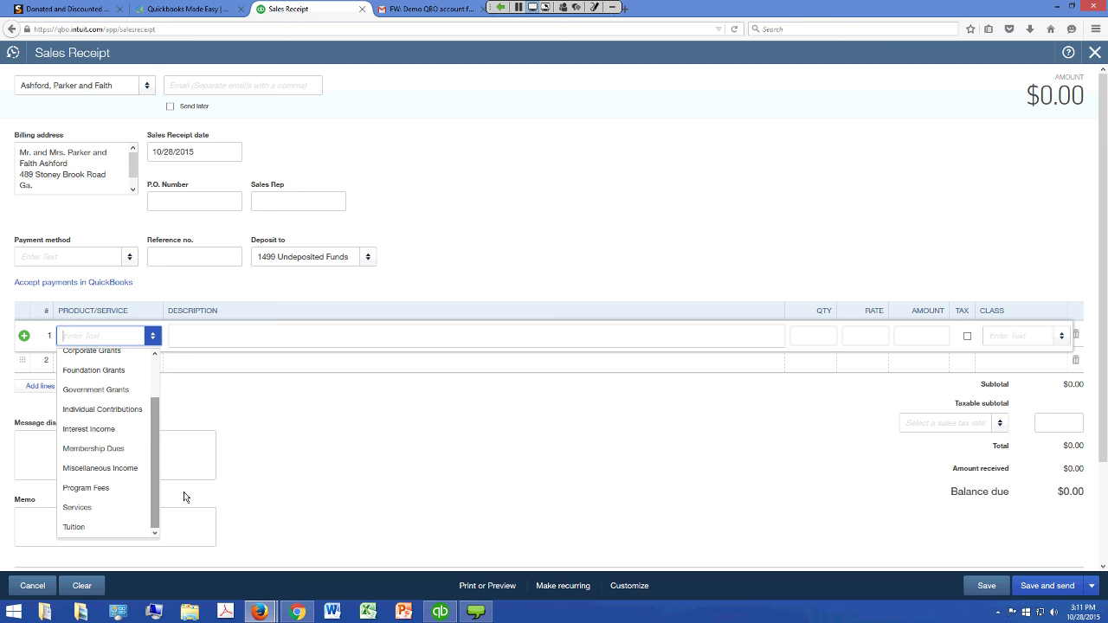
key("Return")
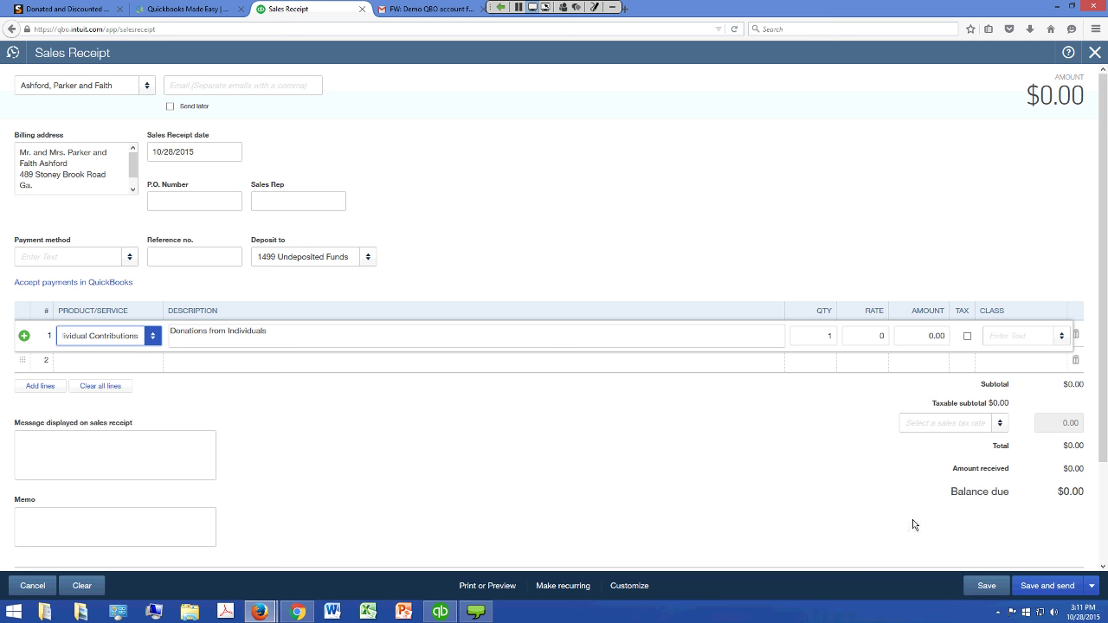
left_click(922, 336)
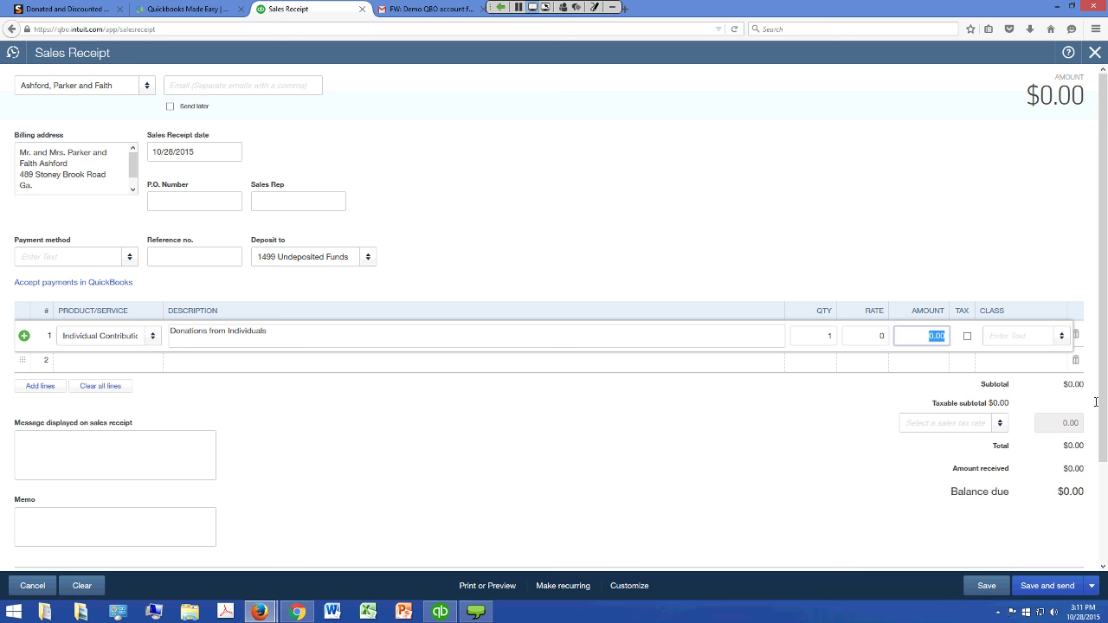
type("100")
key("Tab")
Assign the 10 Fundraising class to line 1
key("Down")
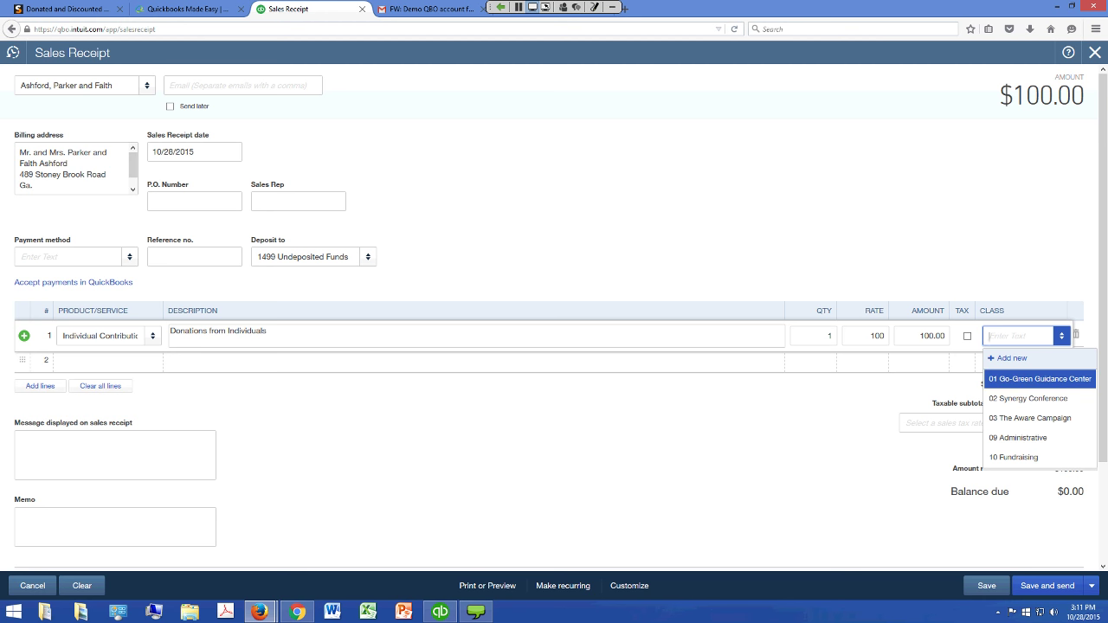
key("Down")
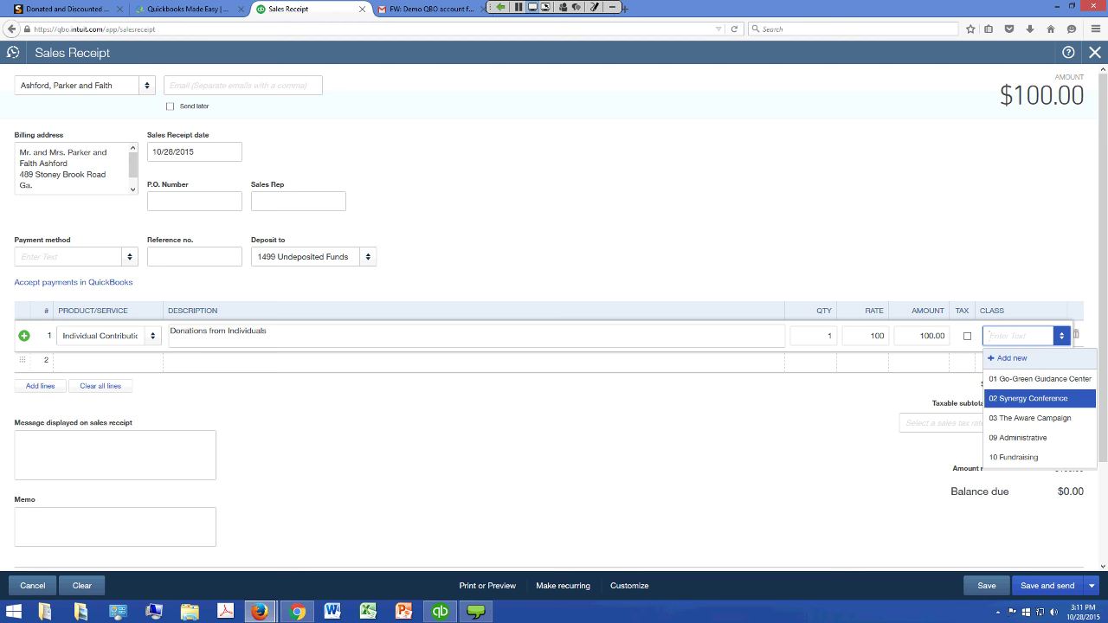
key("Down")
key("Down")
key("Down")
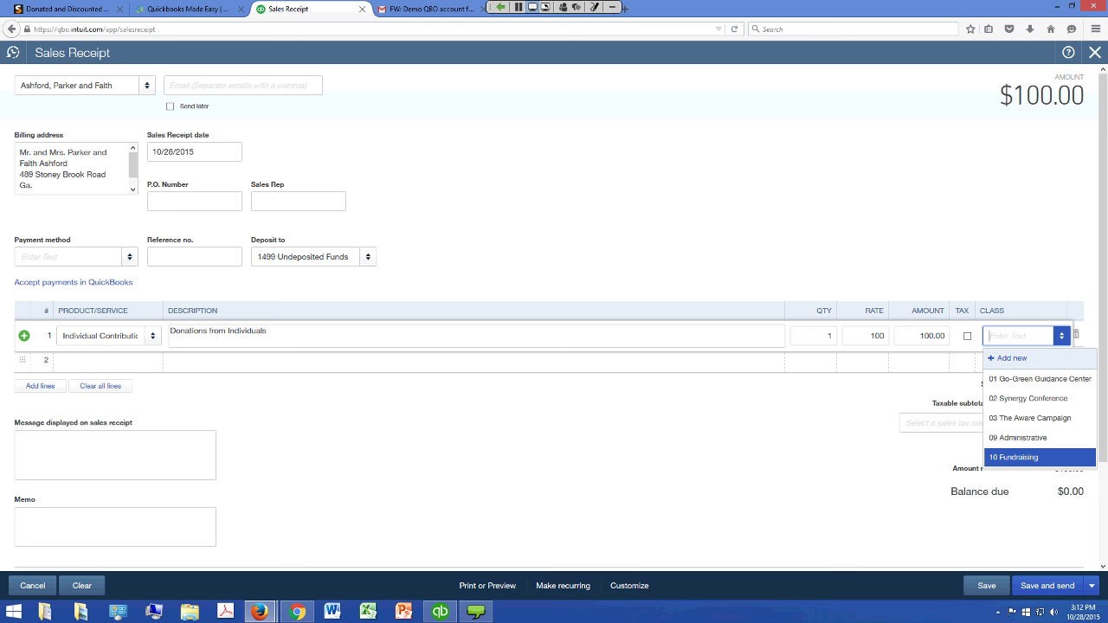
key("Down")
key("Down")
key("Down")
key("Down")
key("Down")
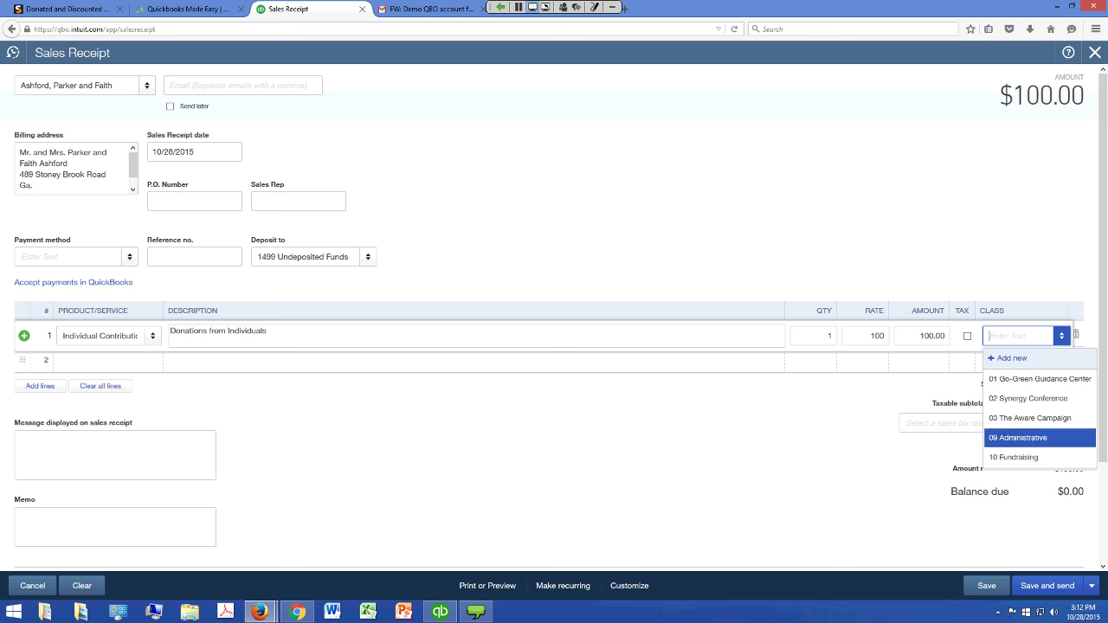
key("Return")
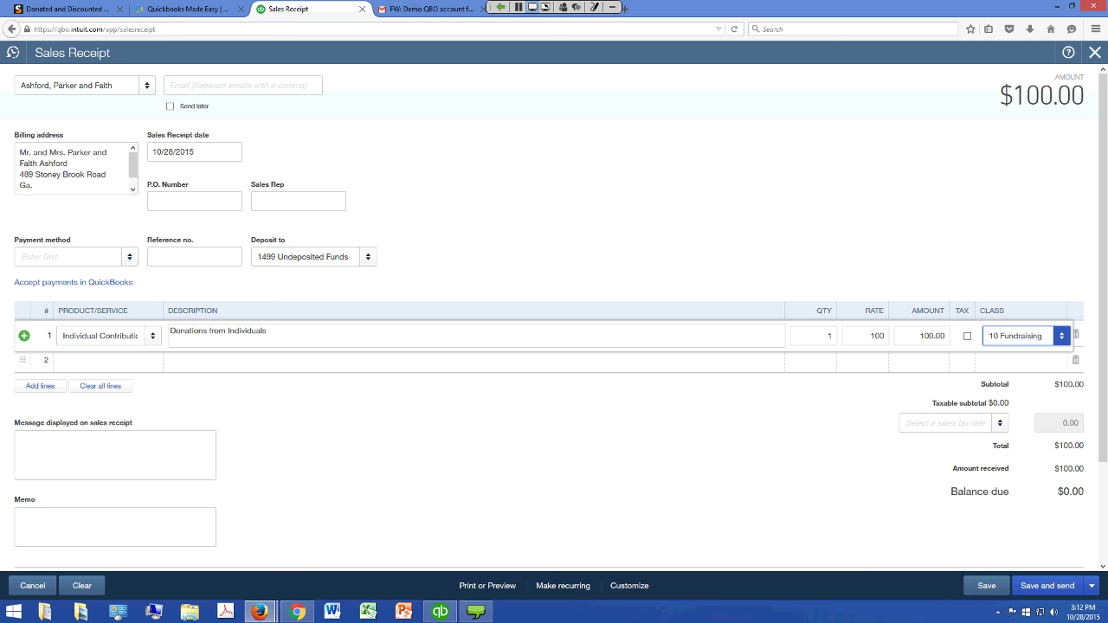
Enter the donor's e-mail address as the receipt recipient
left_click(244, 86)
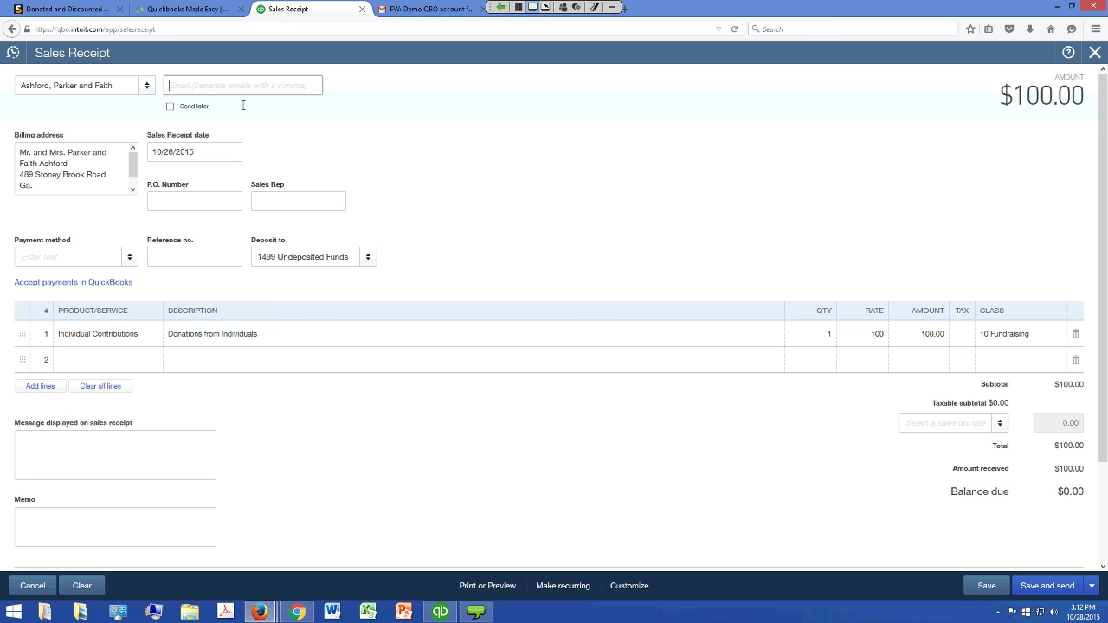
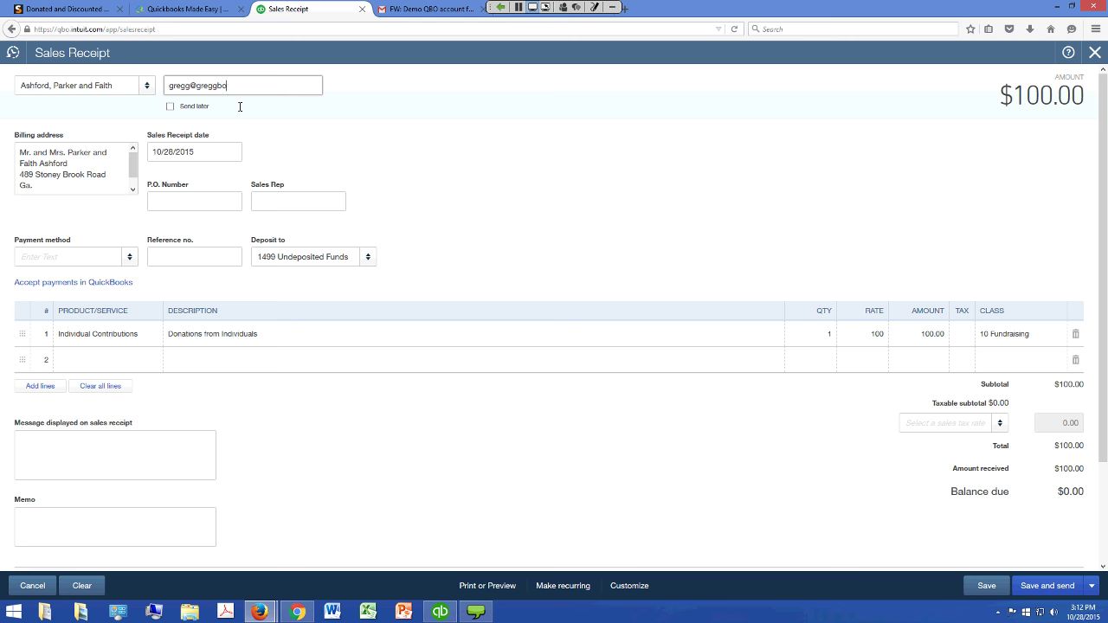
left_click(244, 90)
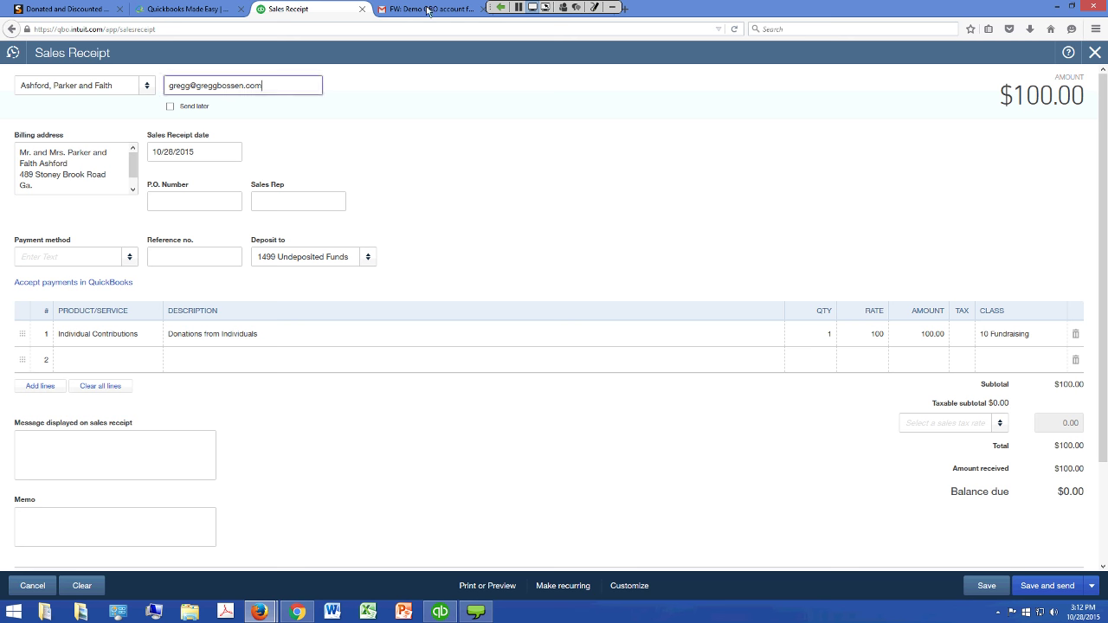
left_click_drag(311, 86, 206, 102)
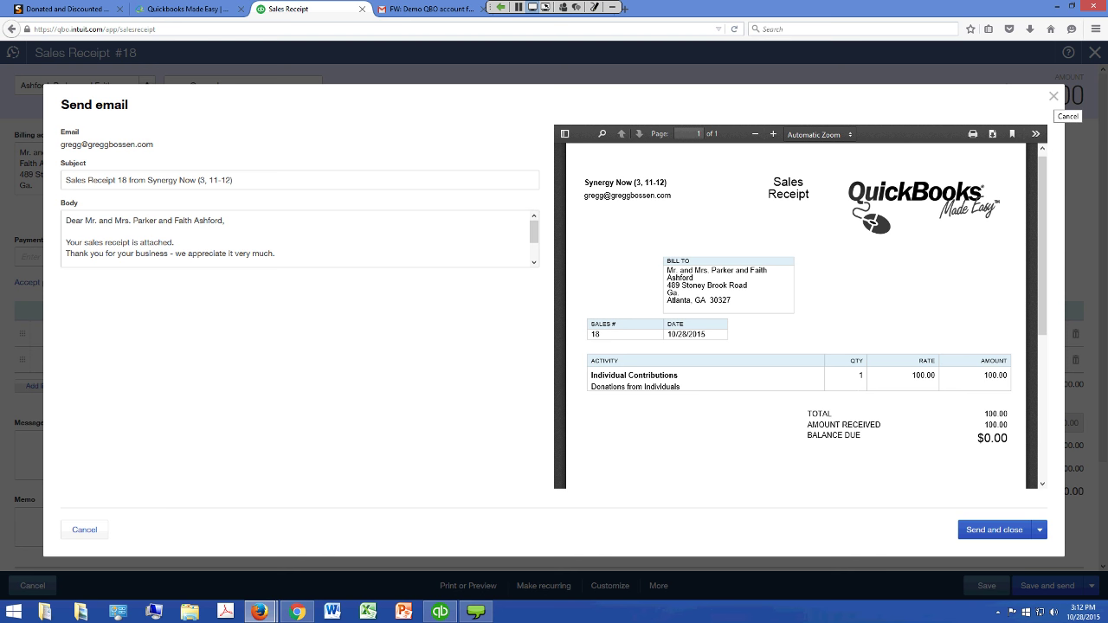
Edit the email body text, then close the email preview and Sales Receipt #18
left_click(282, 260)
key("ctrl+a")
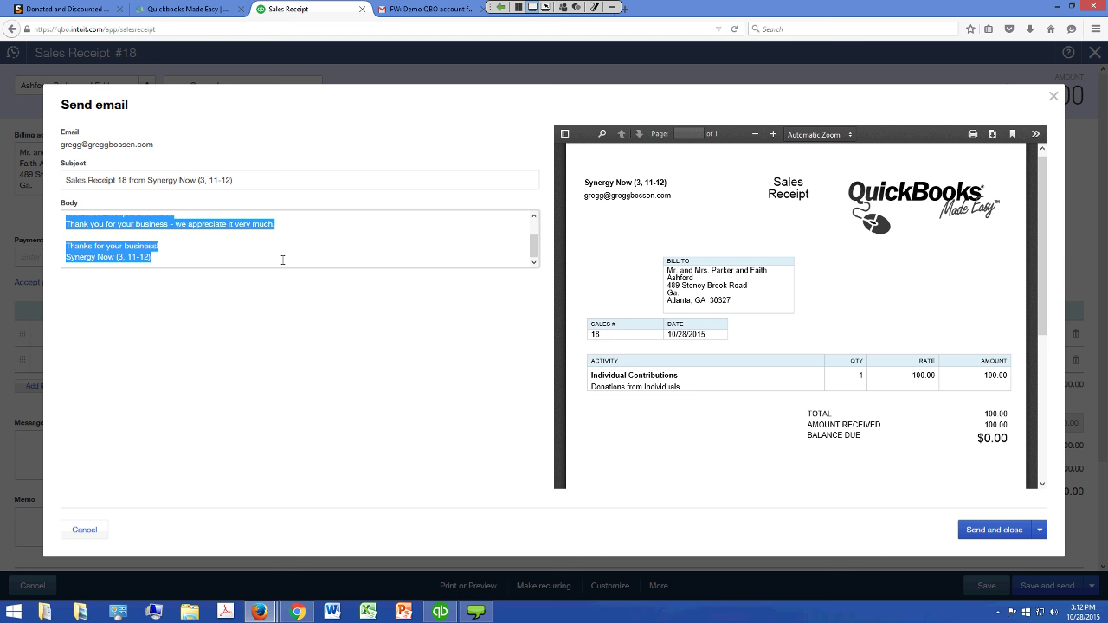
left_click(286, 264)
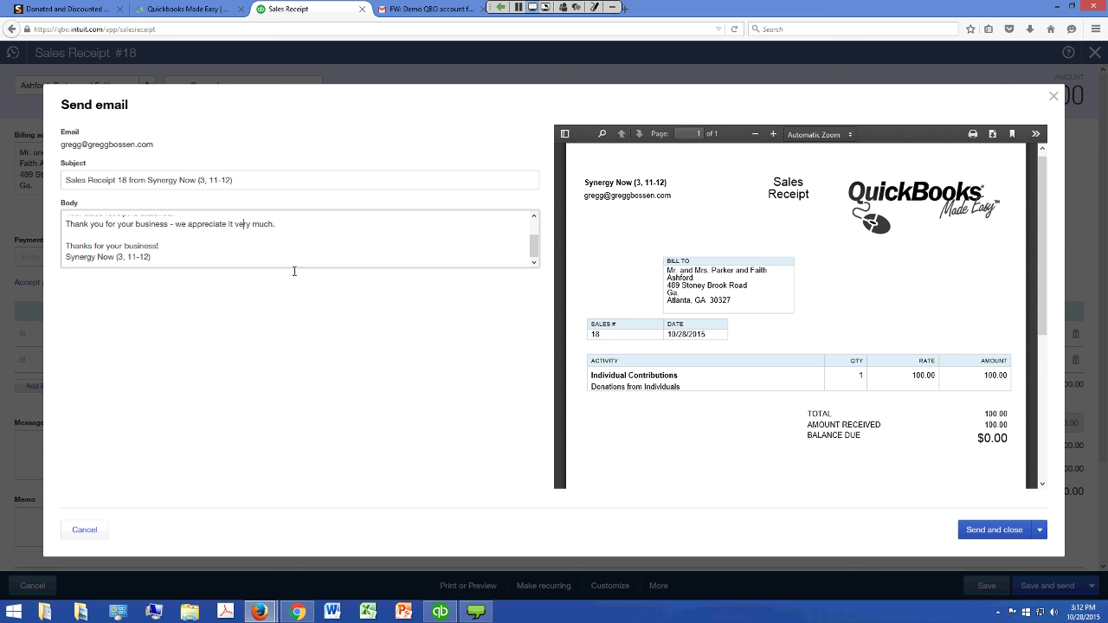
key("shift+Left")
key("shift+Left")
key("shift+Left")
key("shift+Left")
key("shift+Left")
key("shift+Left")
key("shift+Left")
key("shift+Left")
key("shift+Left")
key("shift+Left")
key("shift+Left")
type(",b,mbn,m,m,mb,mb,mb,m")
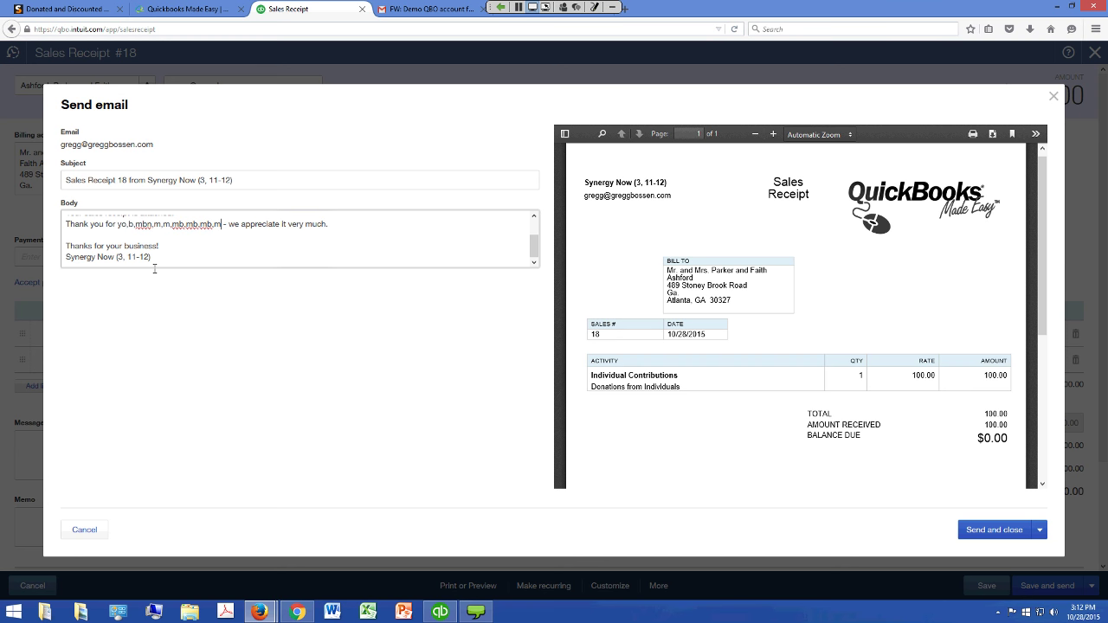
left_click(234, 254)
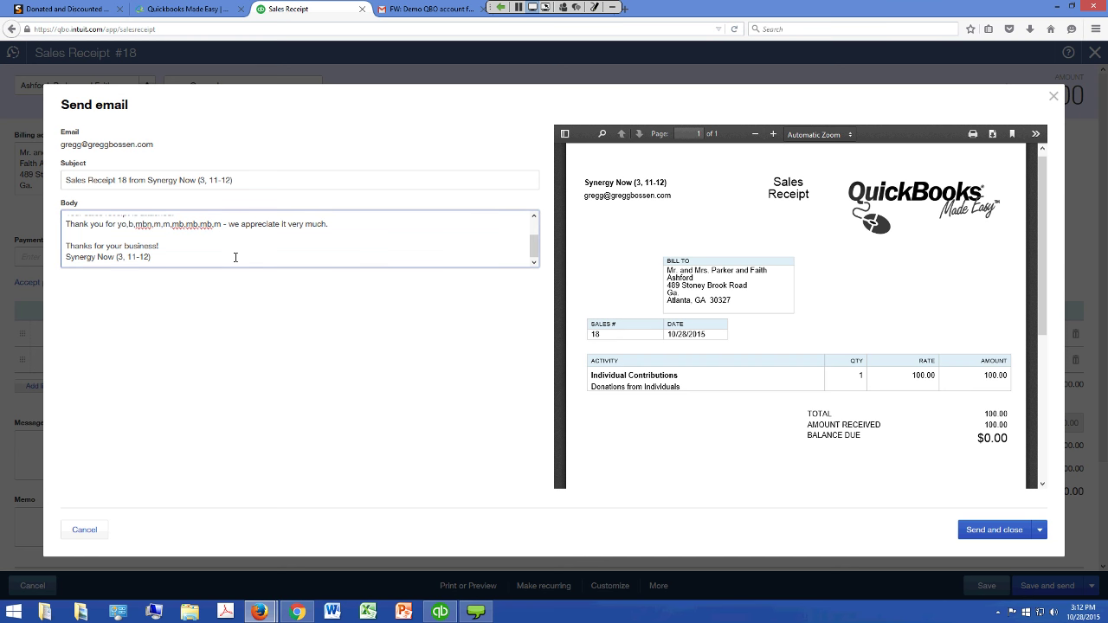
key("Escape")
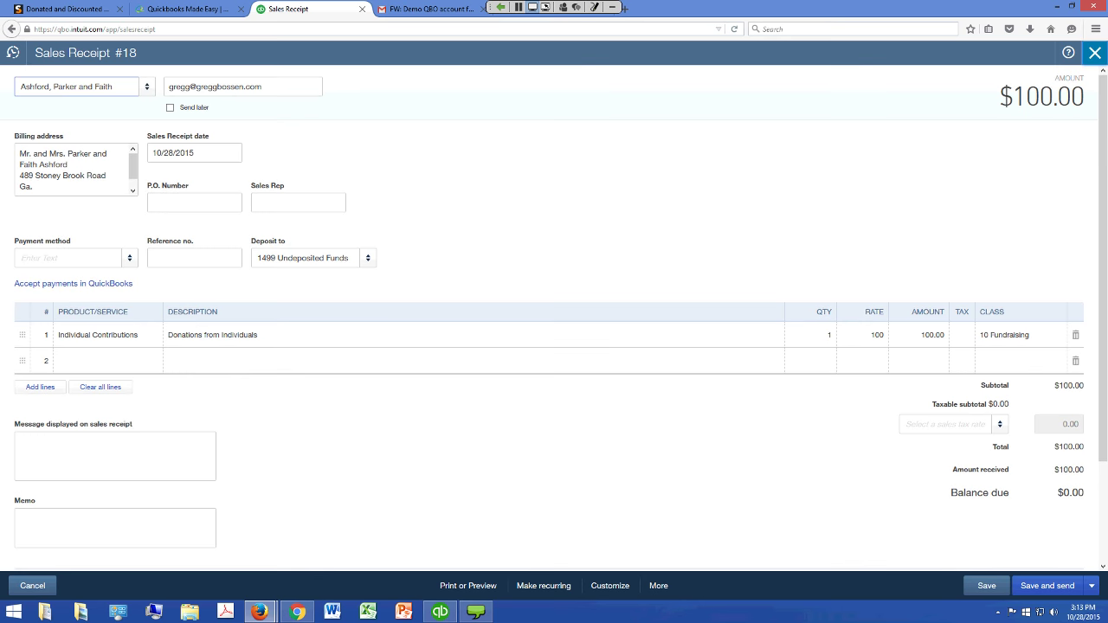
key("Escape")
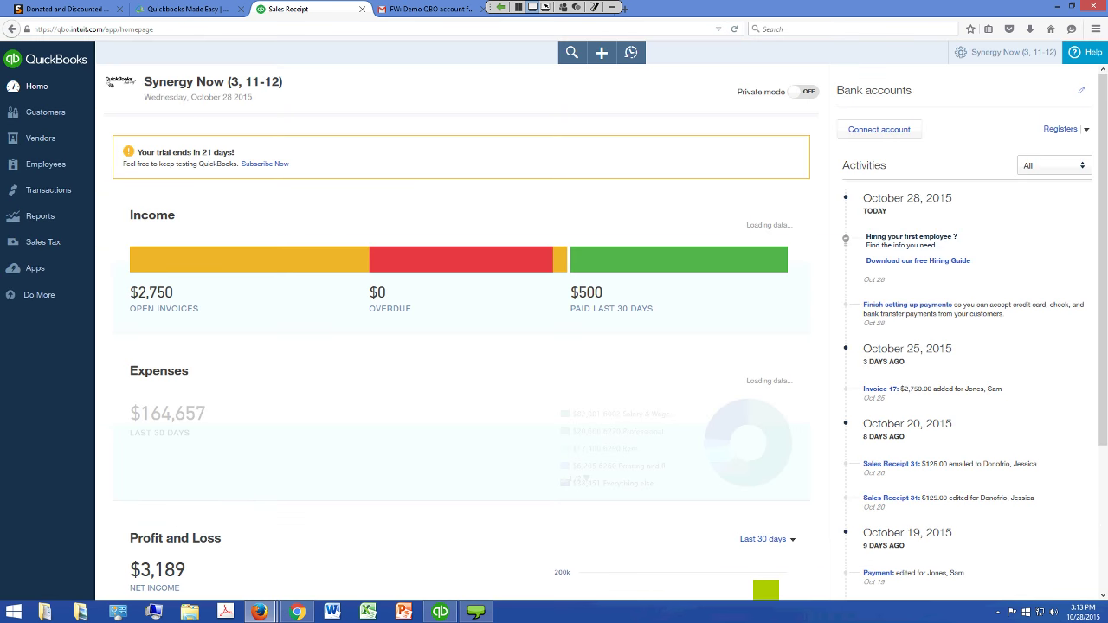
Open the Sales settings messages and select the Sales Receipt email message
key("Tab")
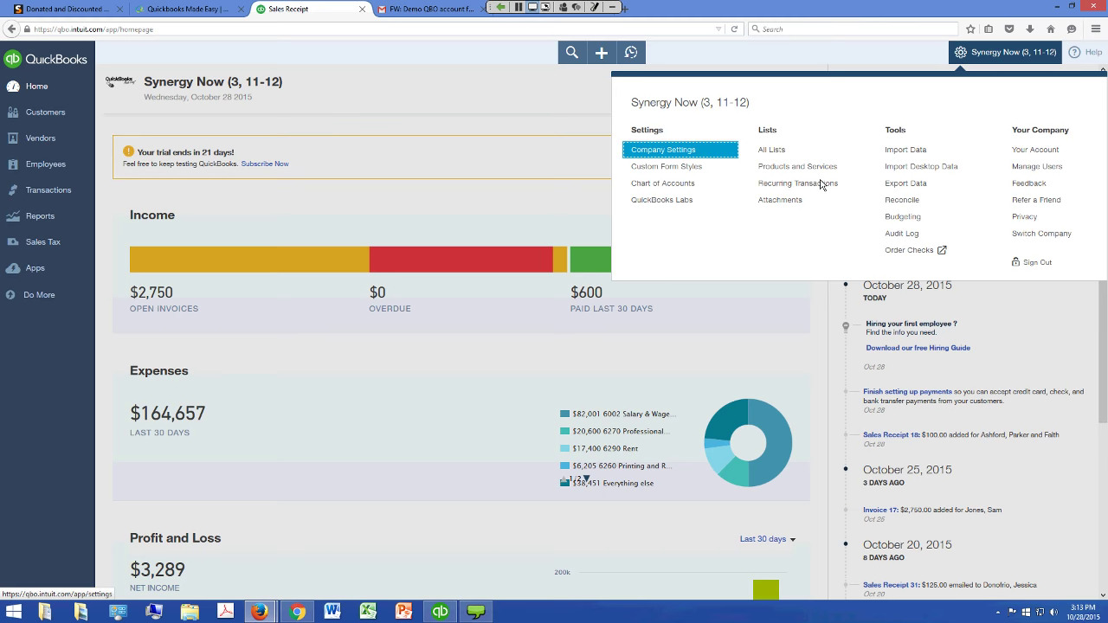
key("Return")
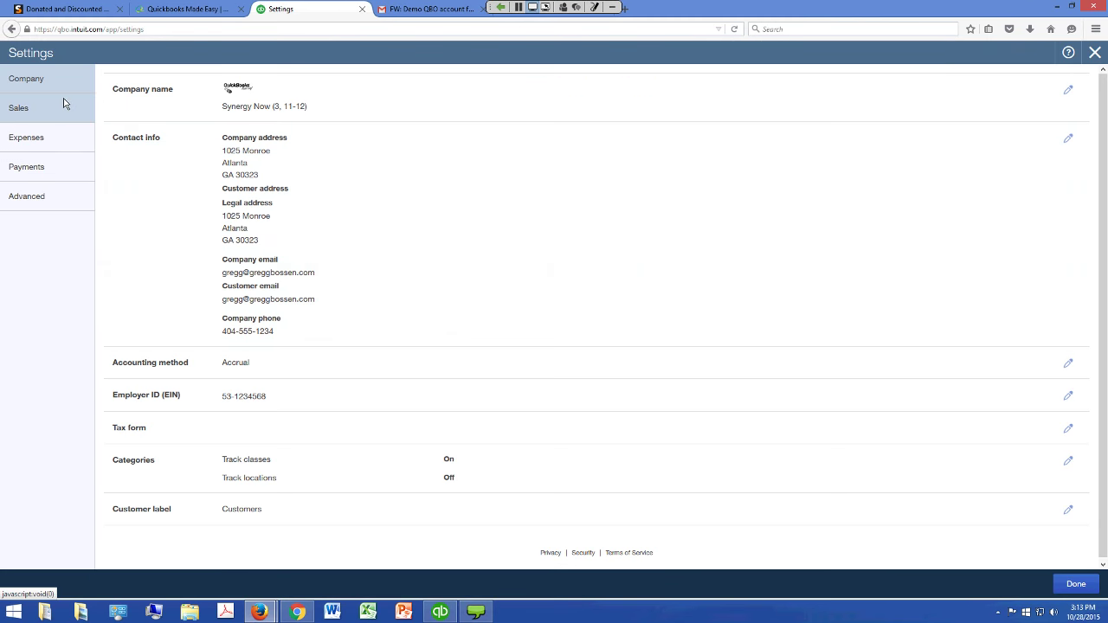
left_click(63, 103)
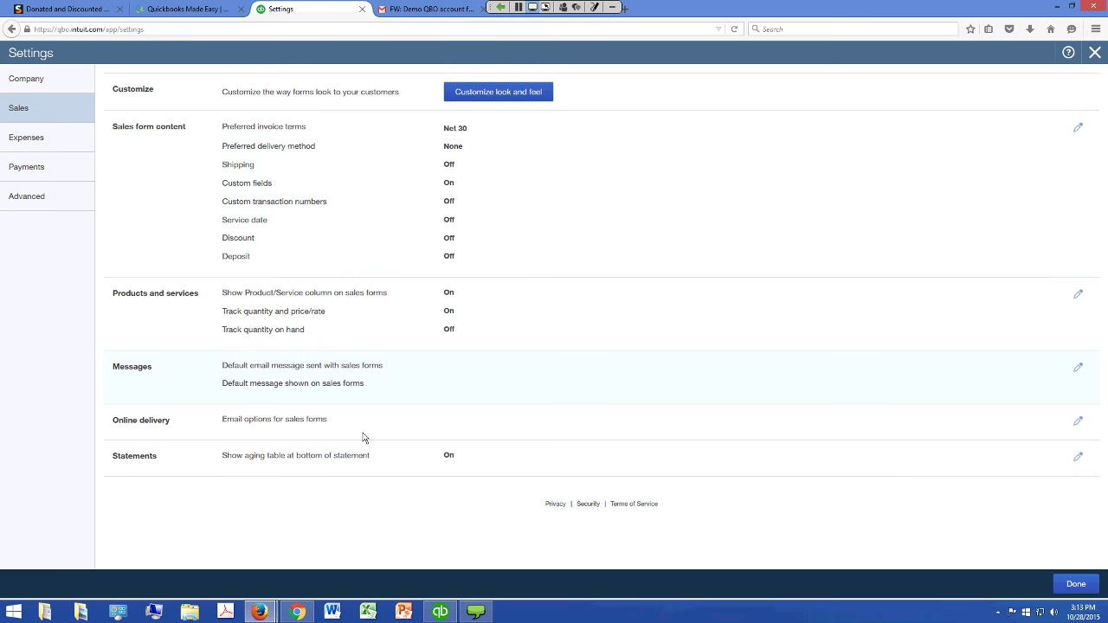
left_click(363, 437)
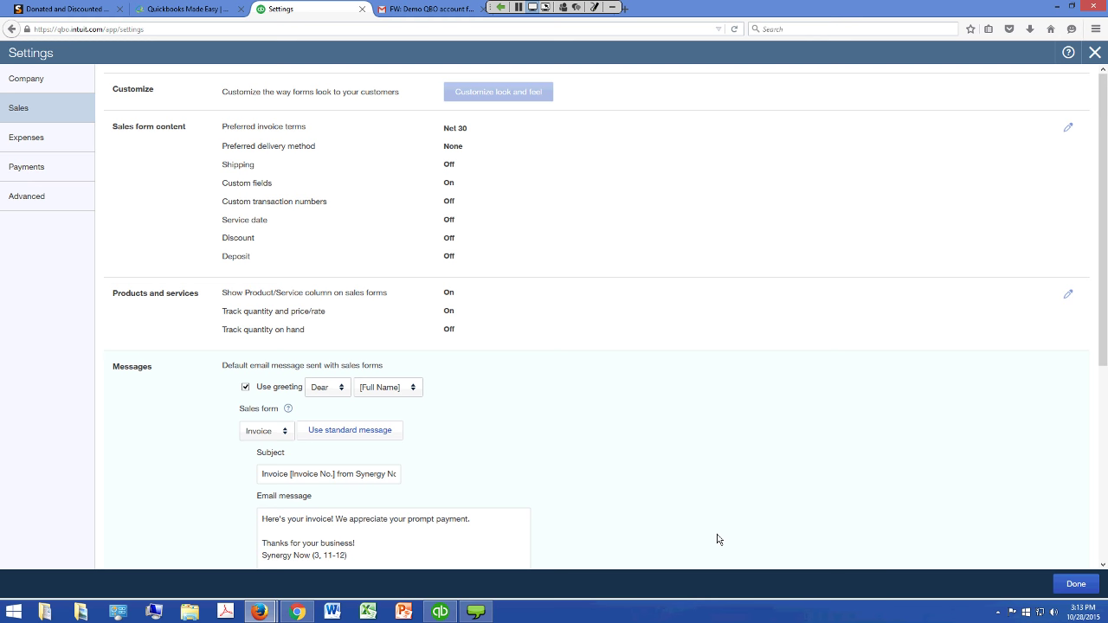
scroll(717, 538, "down", 2)
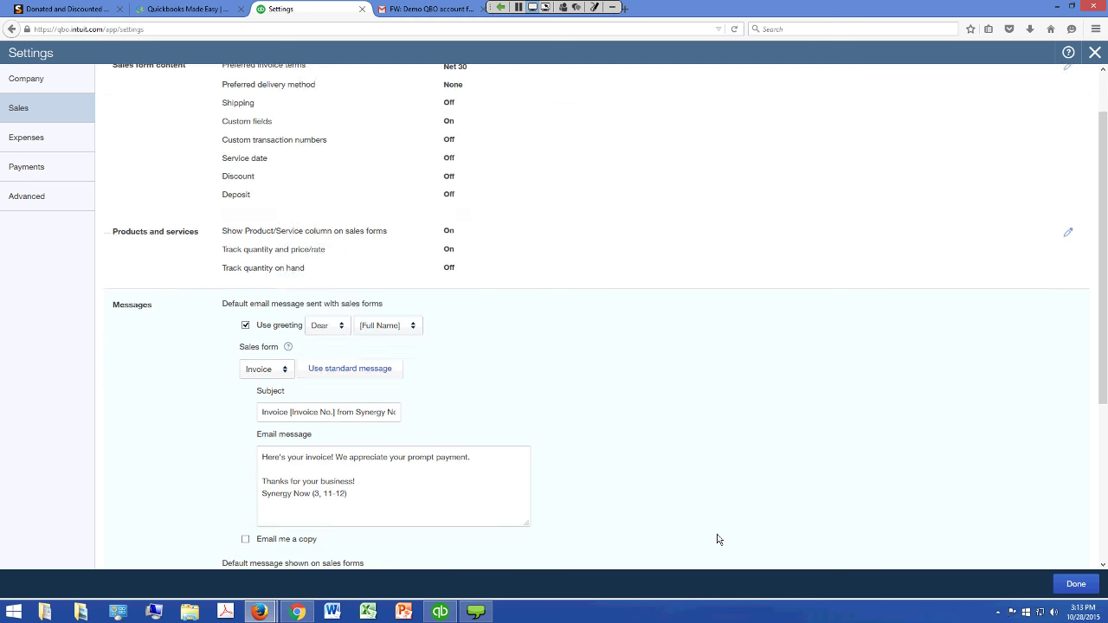
scroll(717, 538, "down", 3)
left_click(277, 298)
left_click(267, 375)
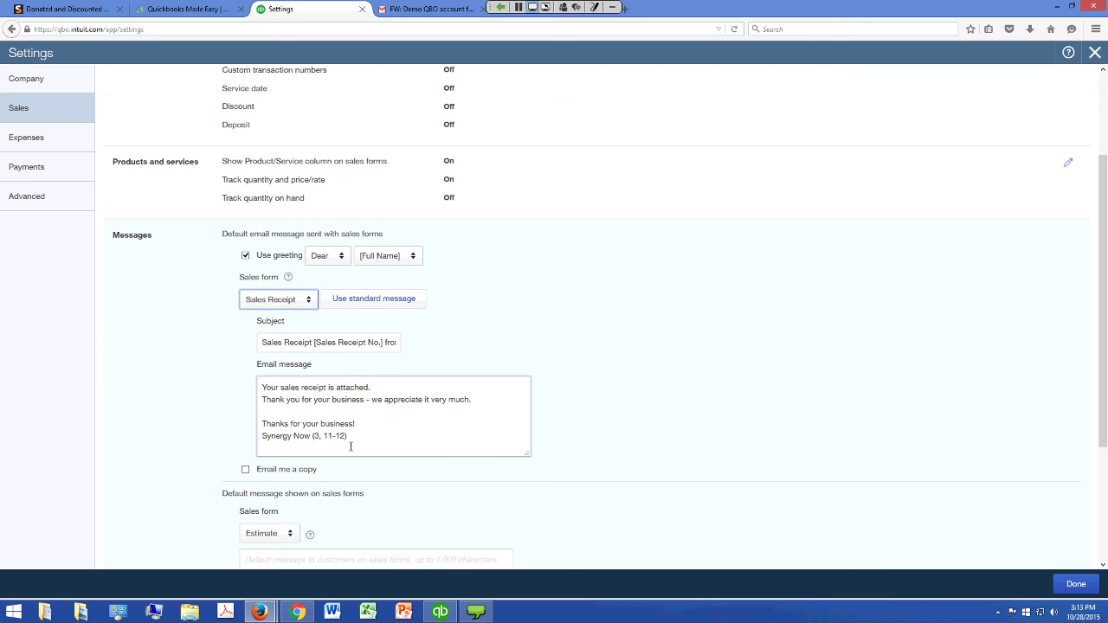
Replace the 'Your sales receipt is attached.' line with 'Thanks for your donation'
left_click(350, 447)
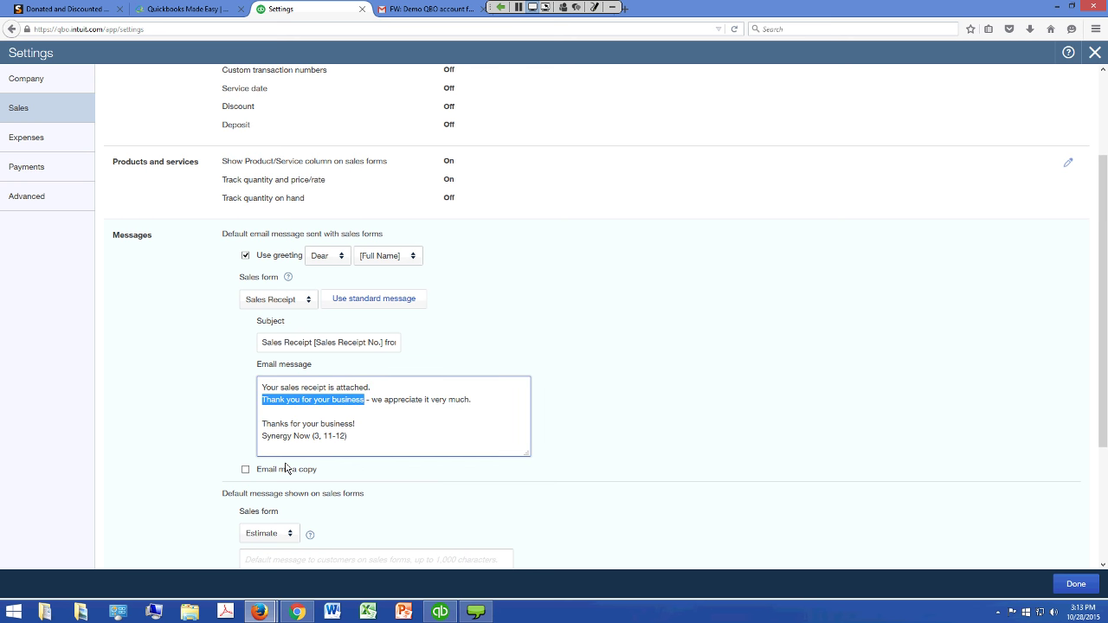
type("Thanks f")
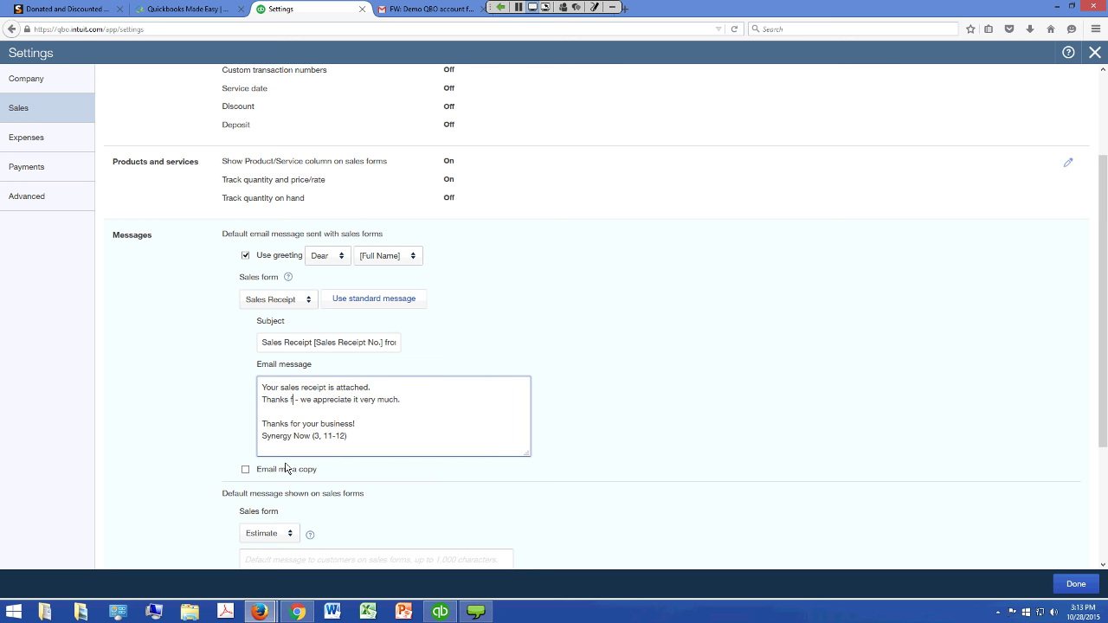
type("or your donation")
key("BackSpace")
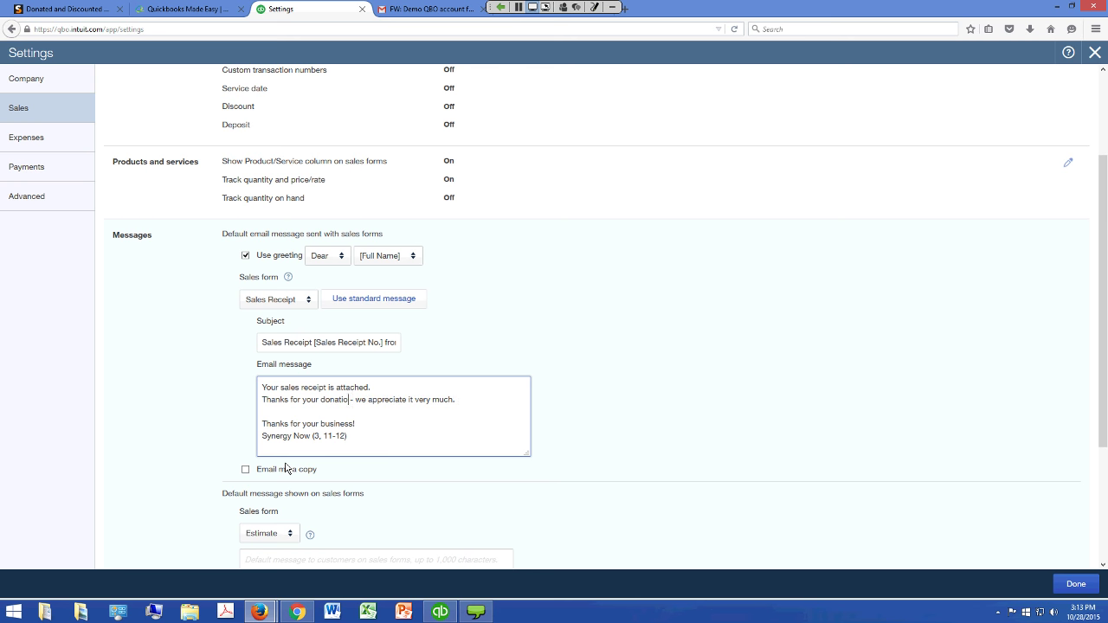
type("n")
key("Up")
key("End")
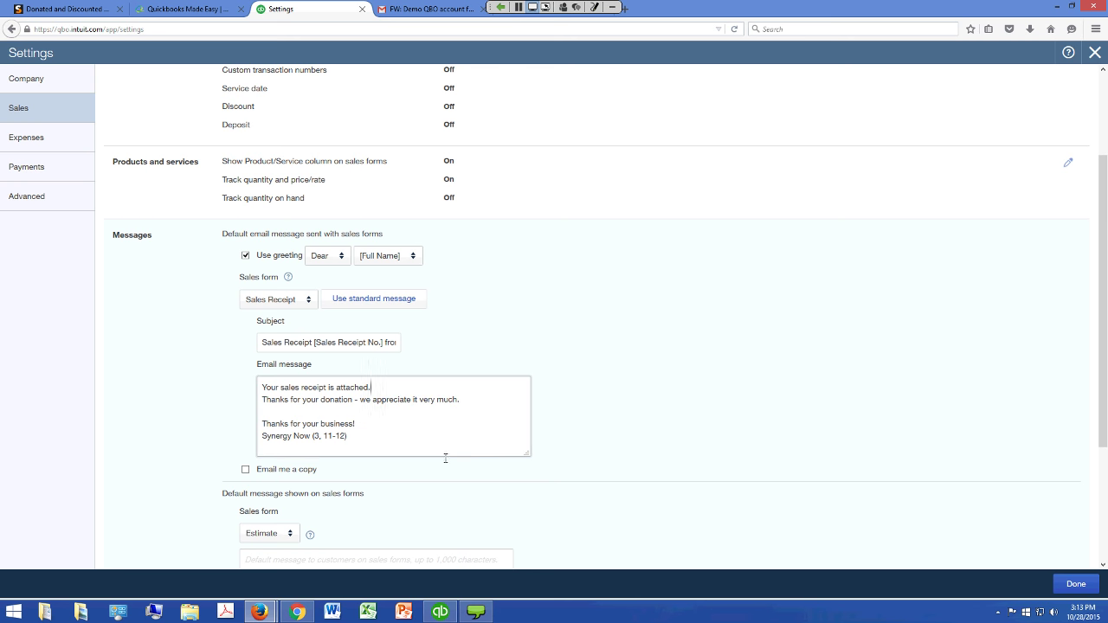
key("shift+Home")
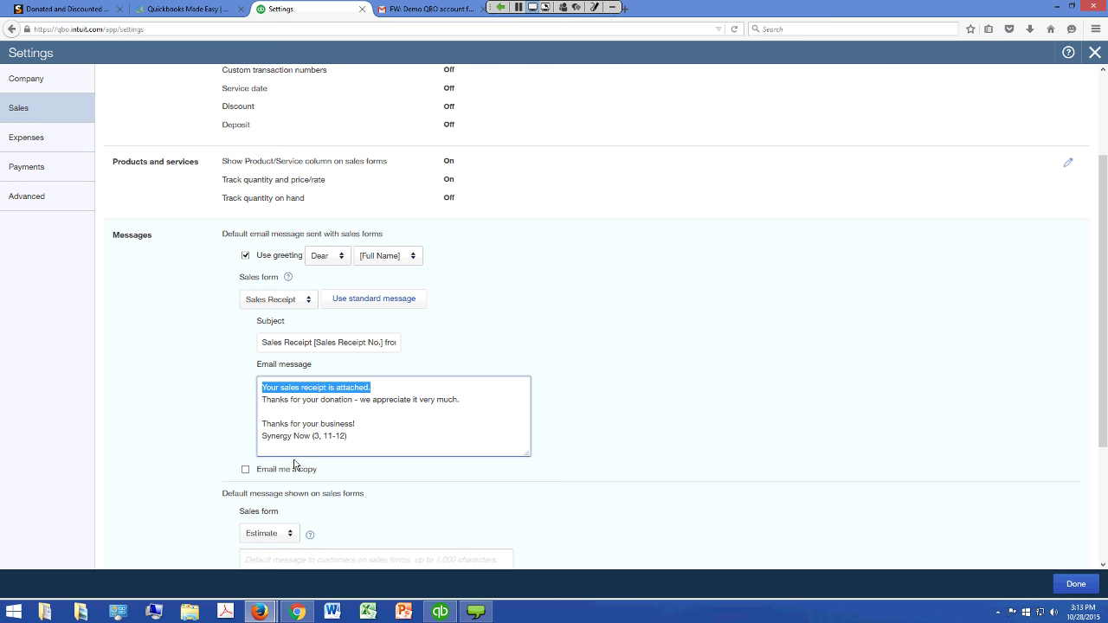
key("Delete")
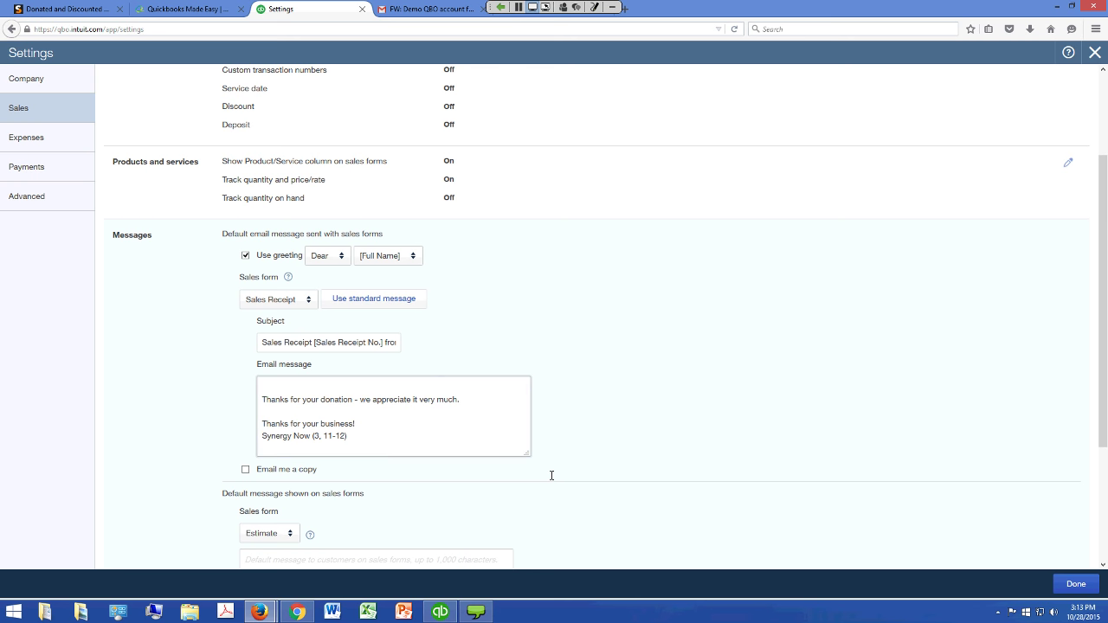
Add 'For your tax records the donation receipt is attached.' and remove the blank first line
key("Return")
key("Return")
type("Fo")
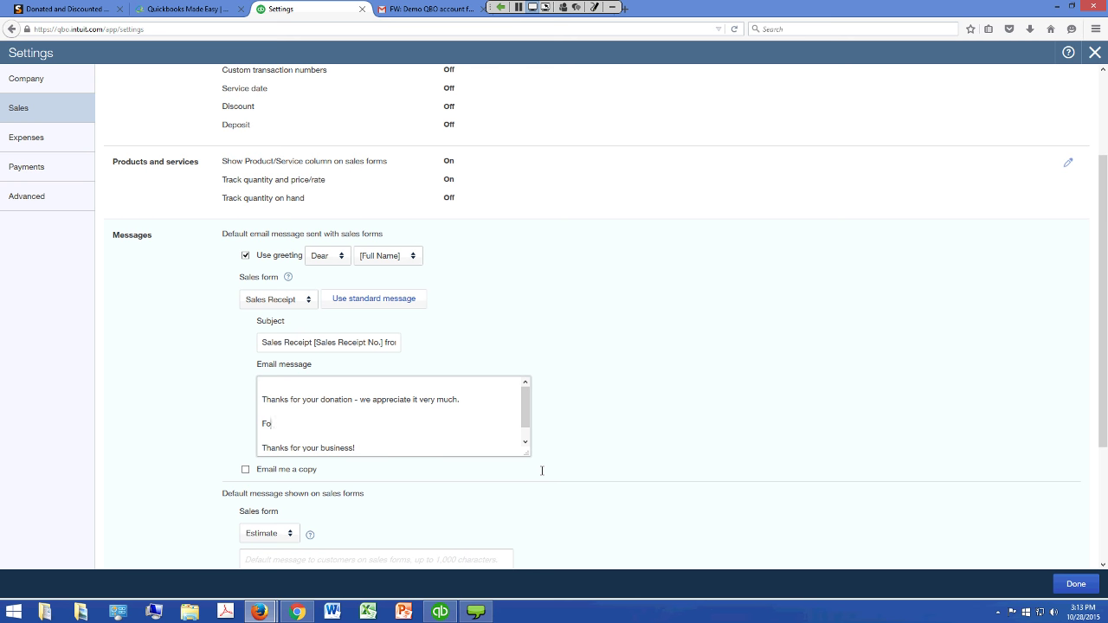
type("r your tax records the donation is attachhed.")
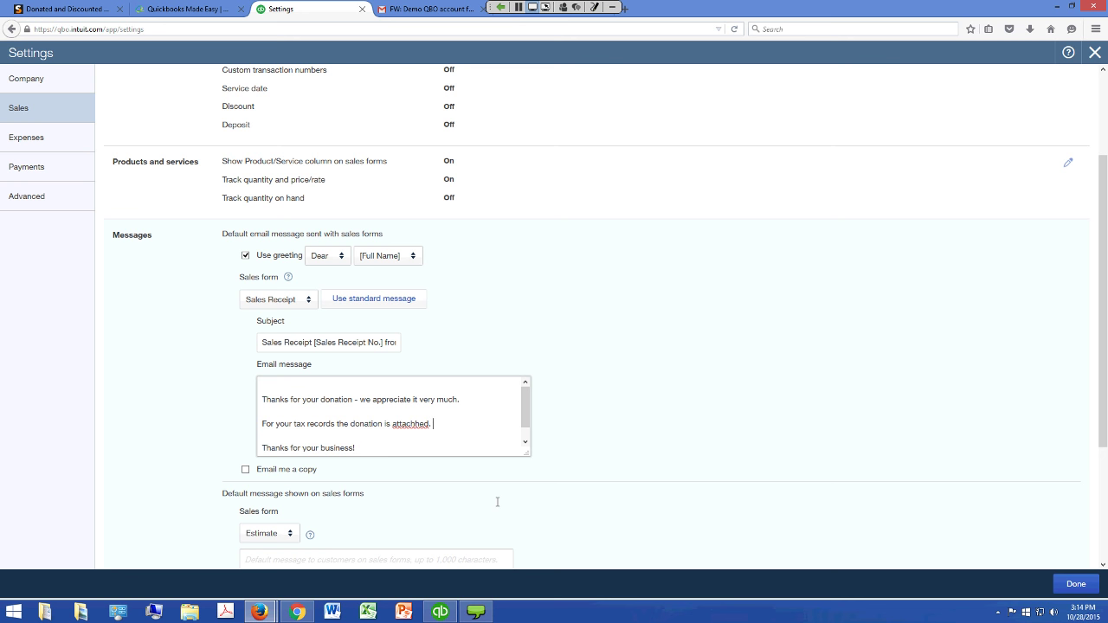
key("BackSpace")
type("receipt is")
key("ctrl+Home")
key("Delete")
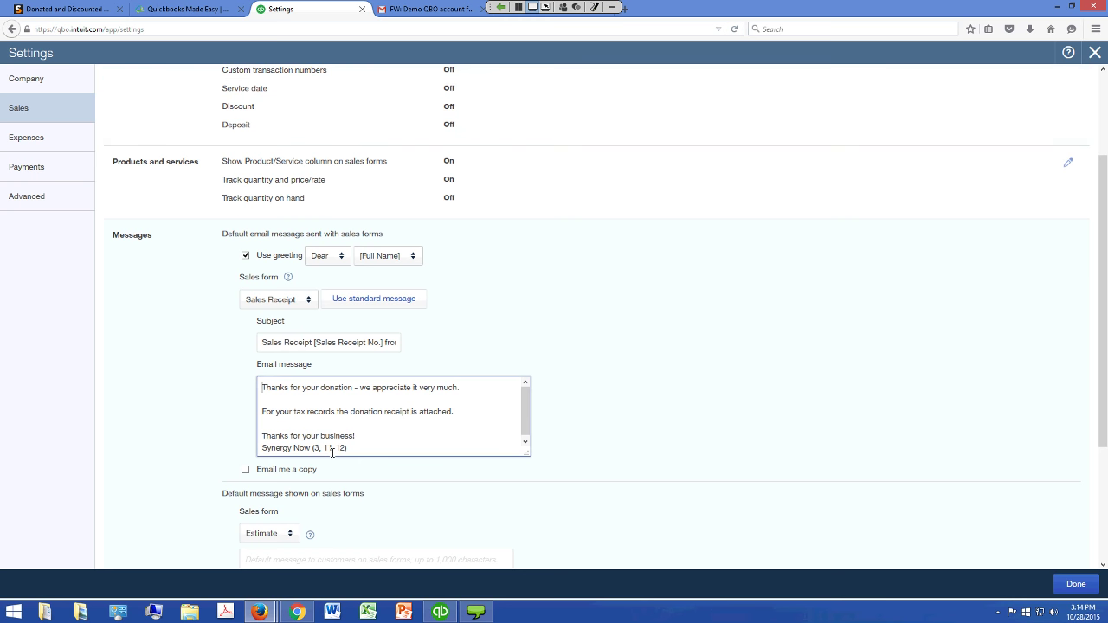
left_click_drag(1103, 303, 1103, 361)
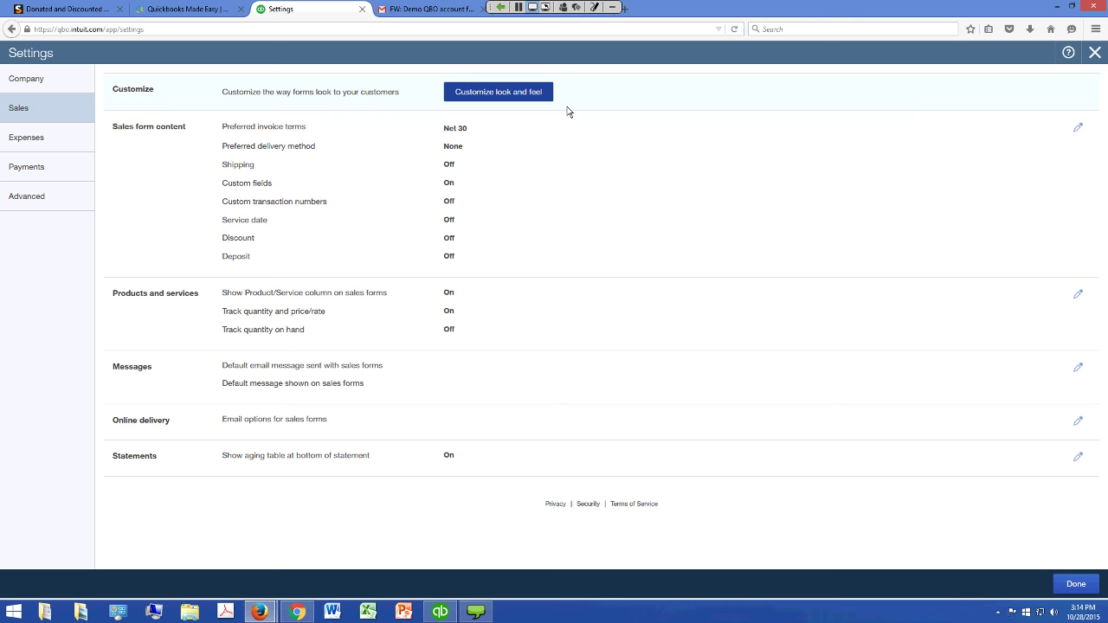
Start a new custom form style and type a 'No goods or services' footer message
left_click(549, 97)
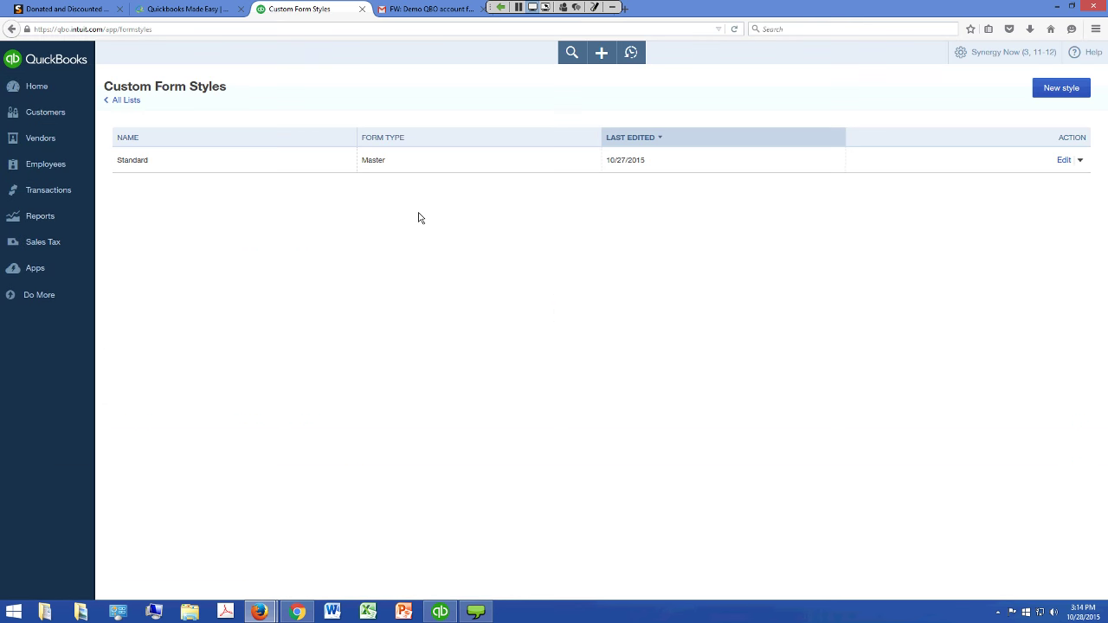
left_click(1062, 87)
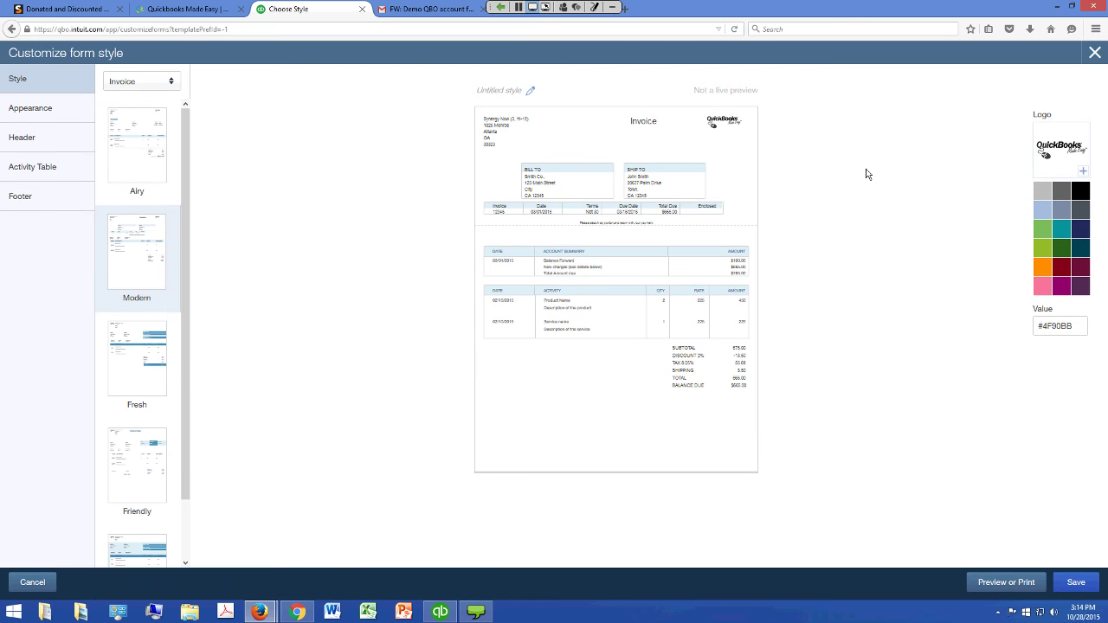
left_click(26, 196)
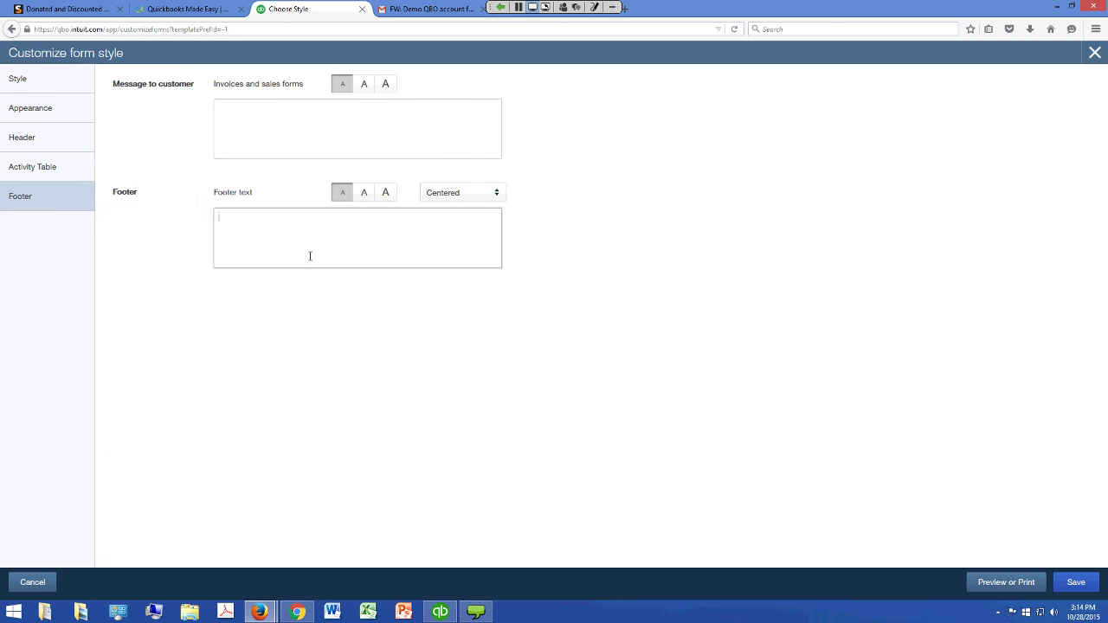
type("No goods or services .mns.mbnnb.fg.,.n m..gnm.,f")
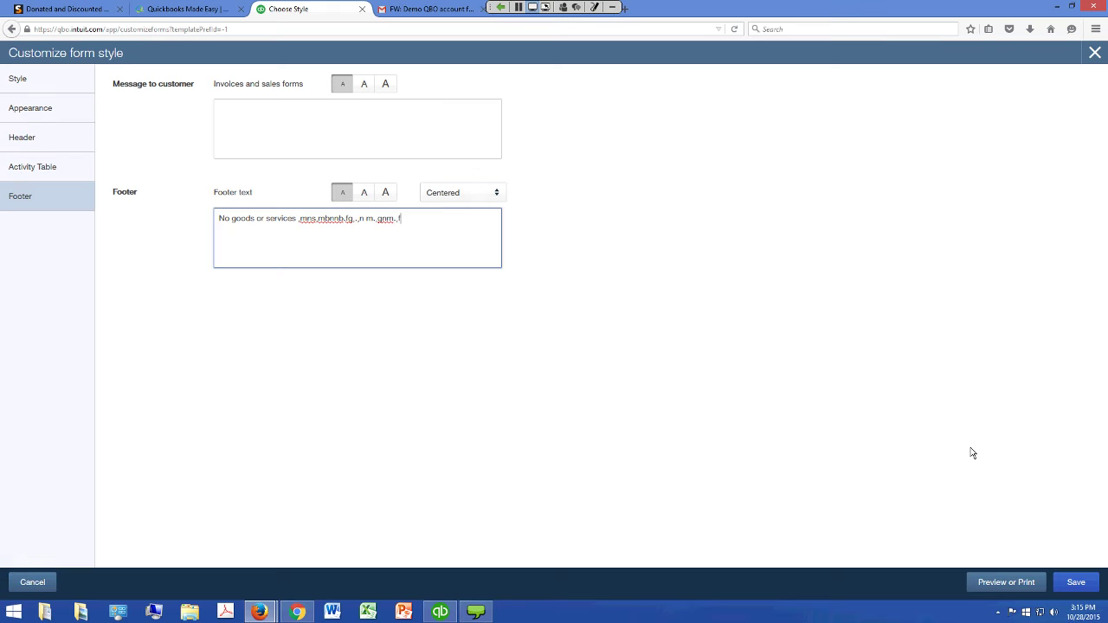
Save the form style under the name 'Donation Receipt'
left_click(1076, 582)
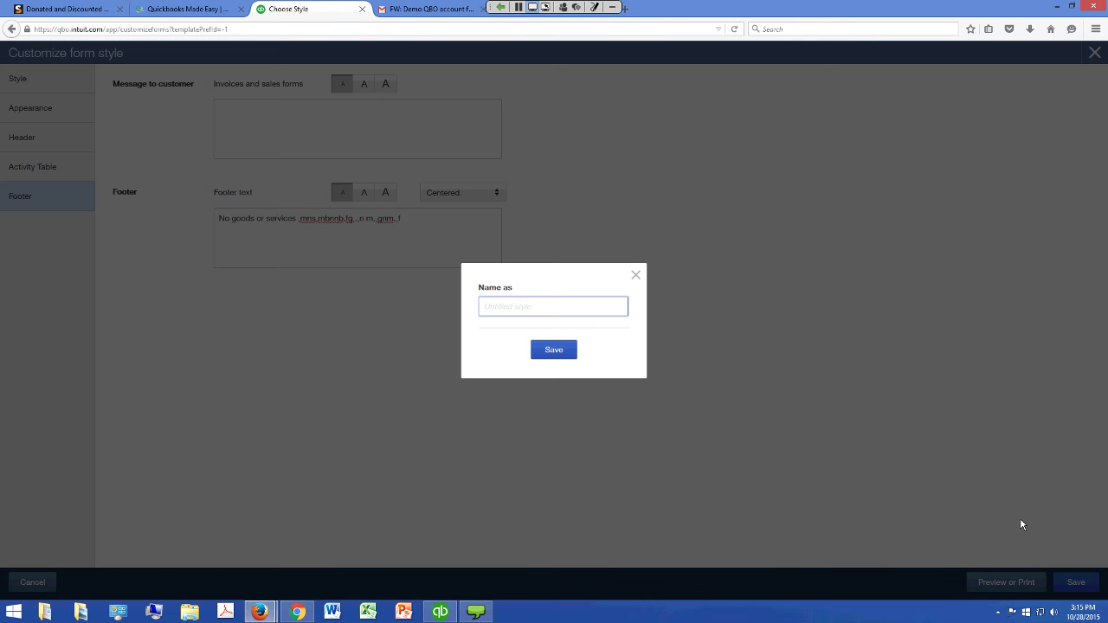
type("donation Receipt")
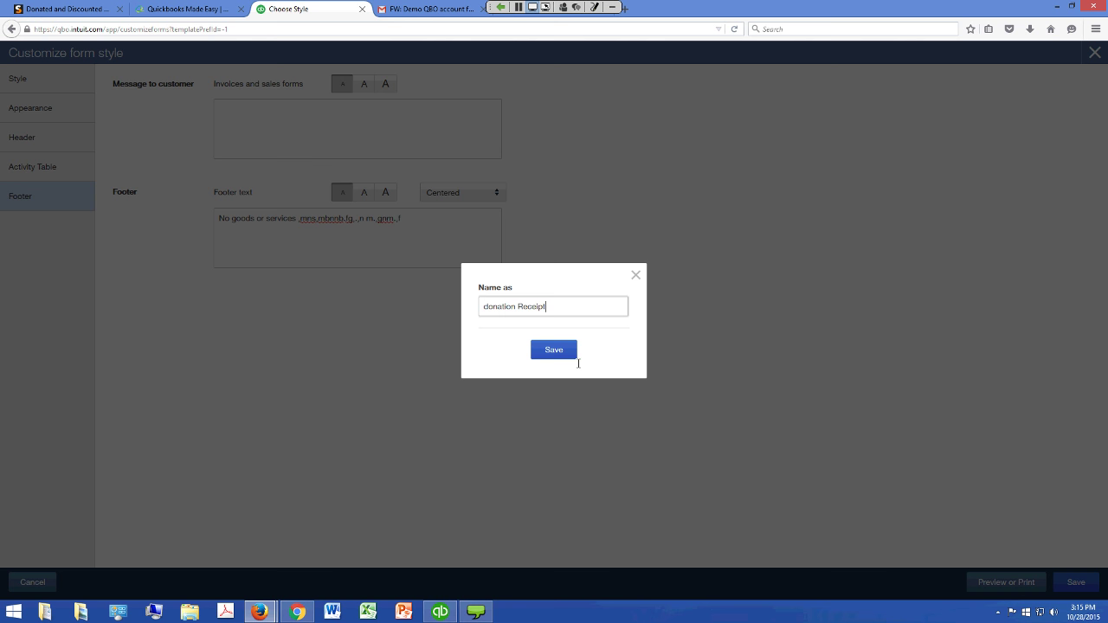
key("BackSpace")
type("D")
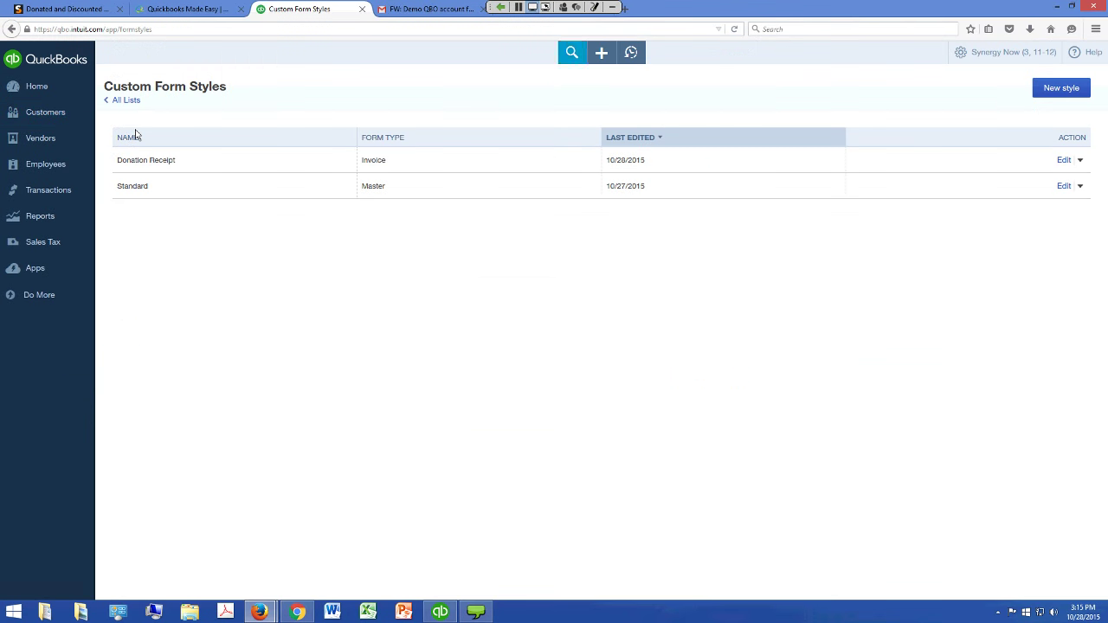
Open Sales Receipt No. 30 from the recent sales receipts list
key("Return")
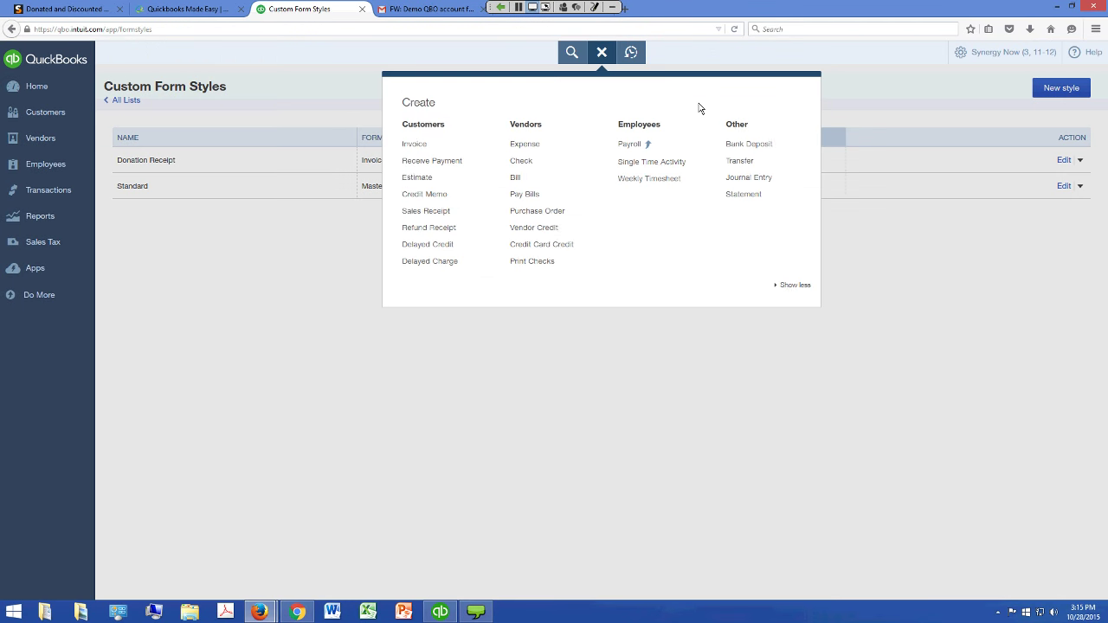
key("Tab")
key("Tab")
key("Tab")
key("Tab")
key("Tab")
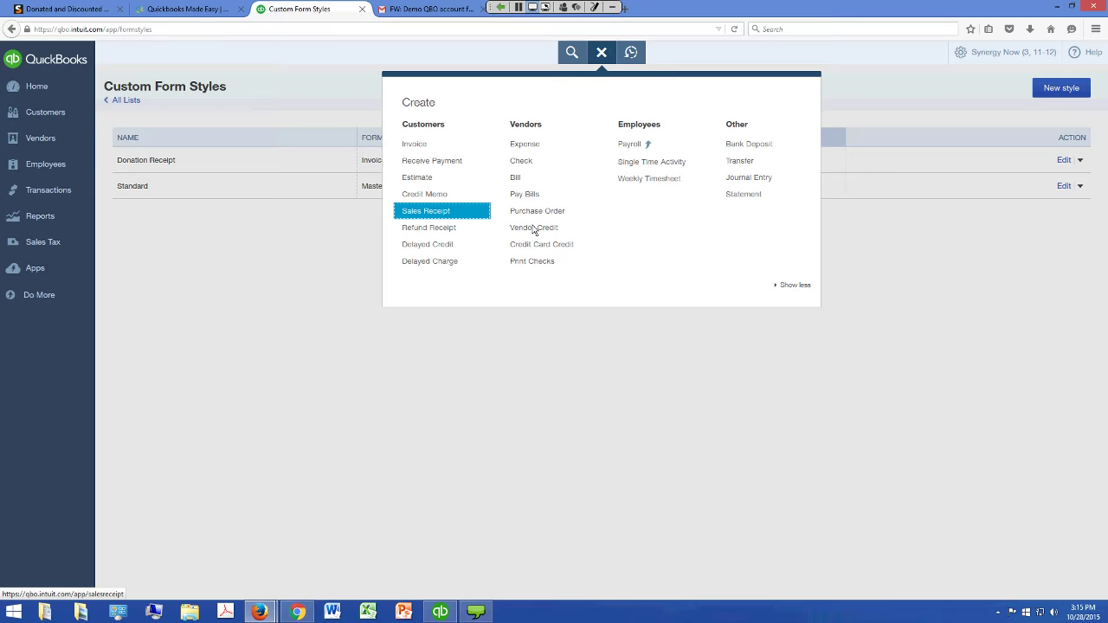
key("Return")
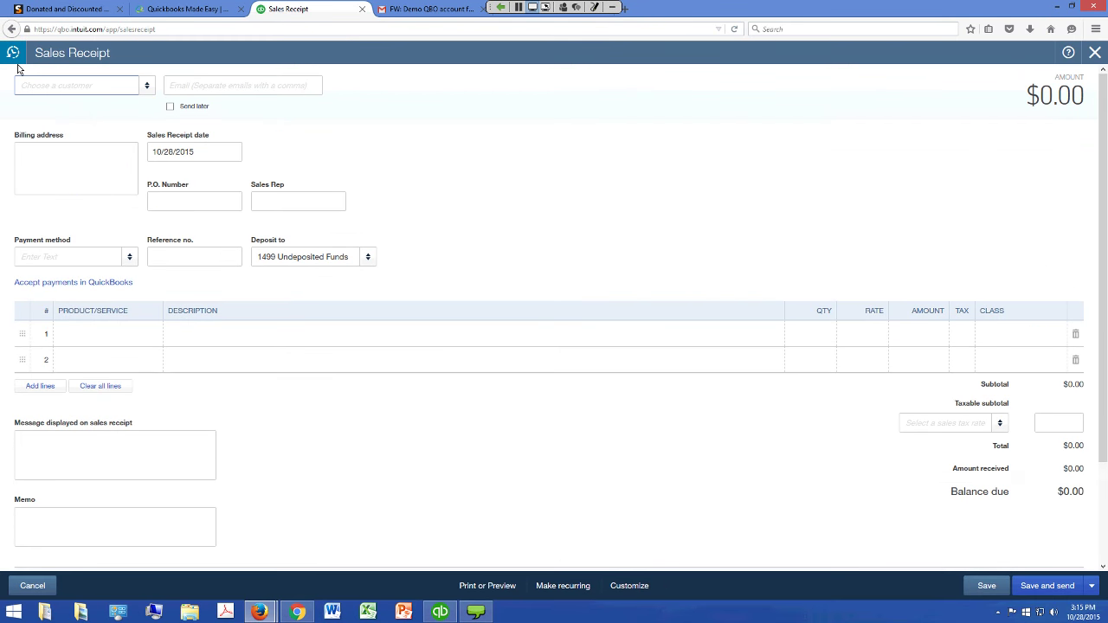
left_click(14, 55)
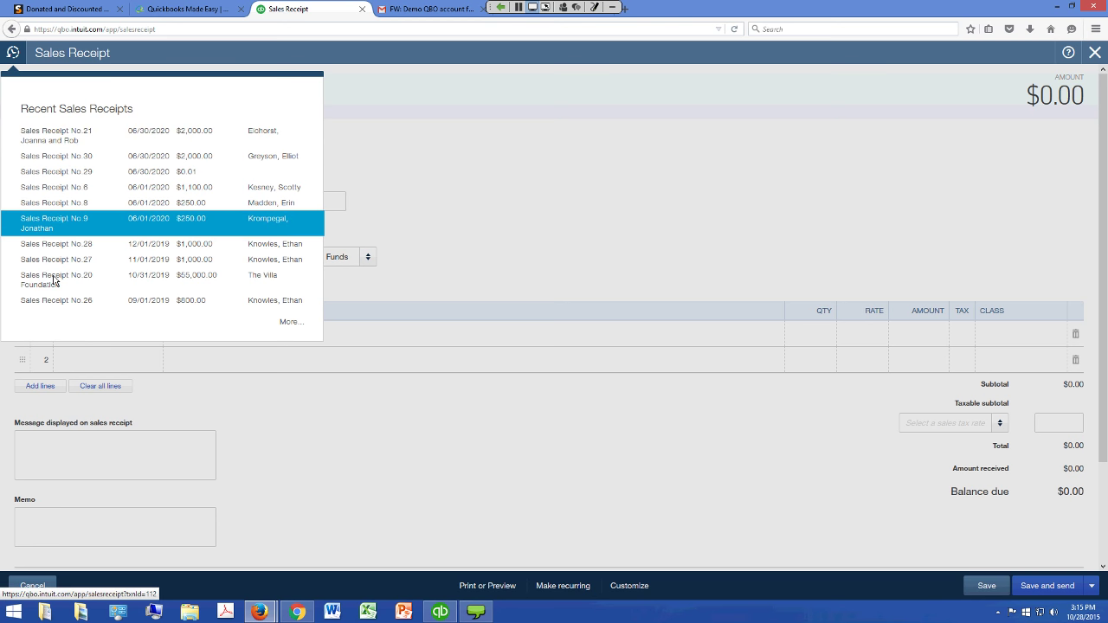
key("Up")
key("Up")
key("Up")
key("Up")
key("Return")
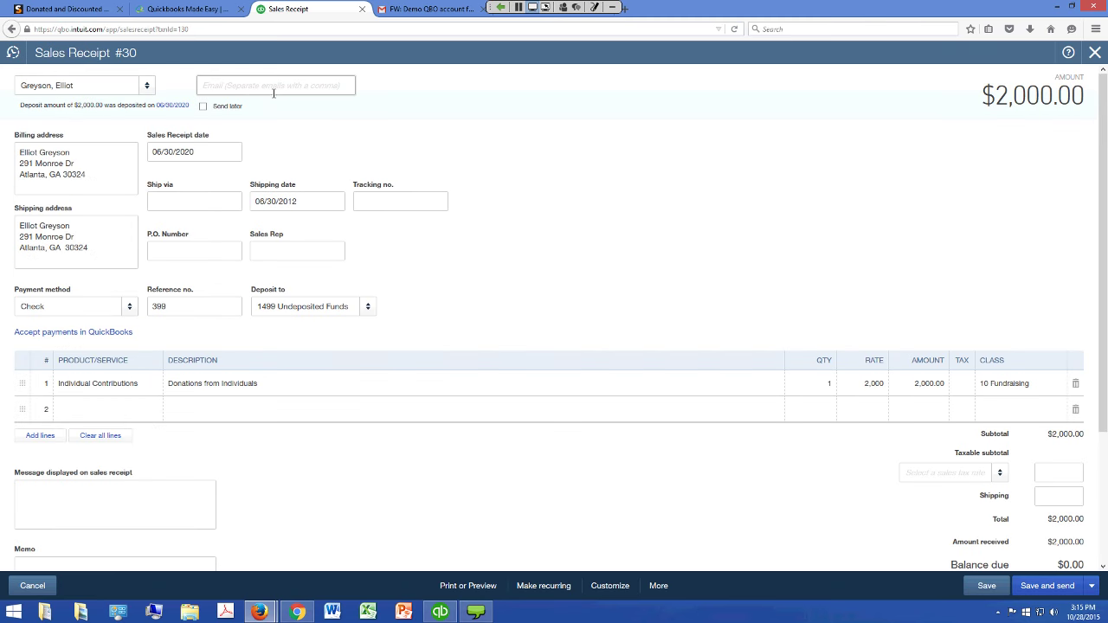
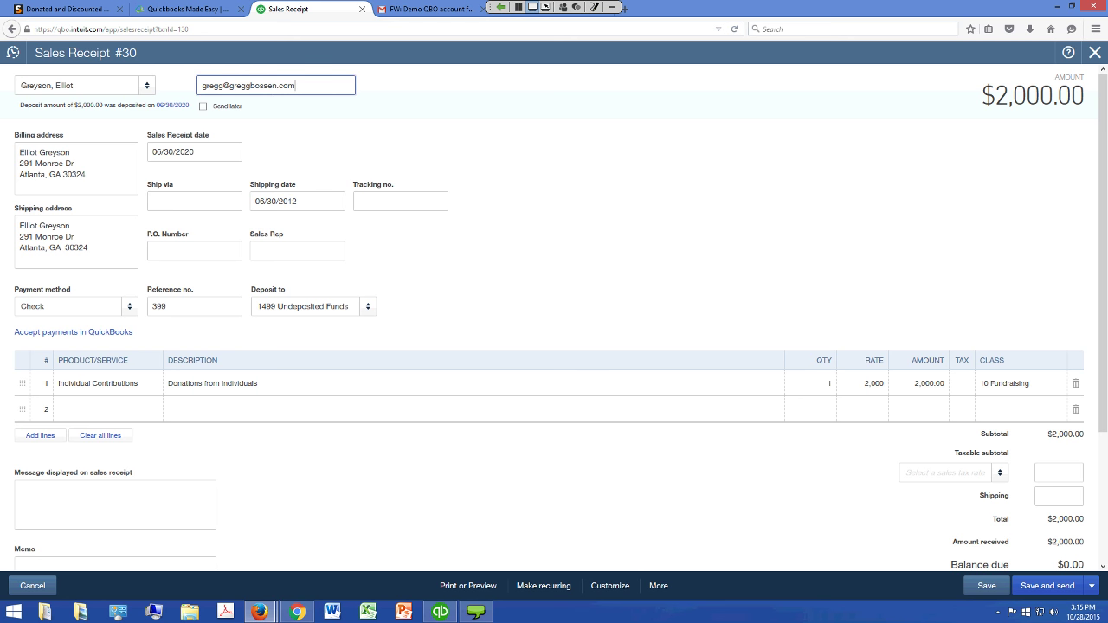
Enter the donor's email address, then save and email the receipt, confirming the modification
left_click(609, 585)
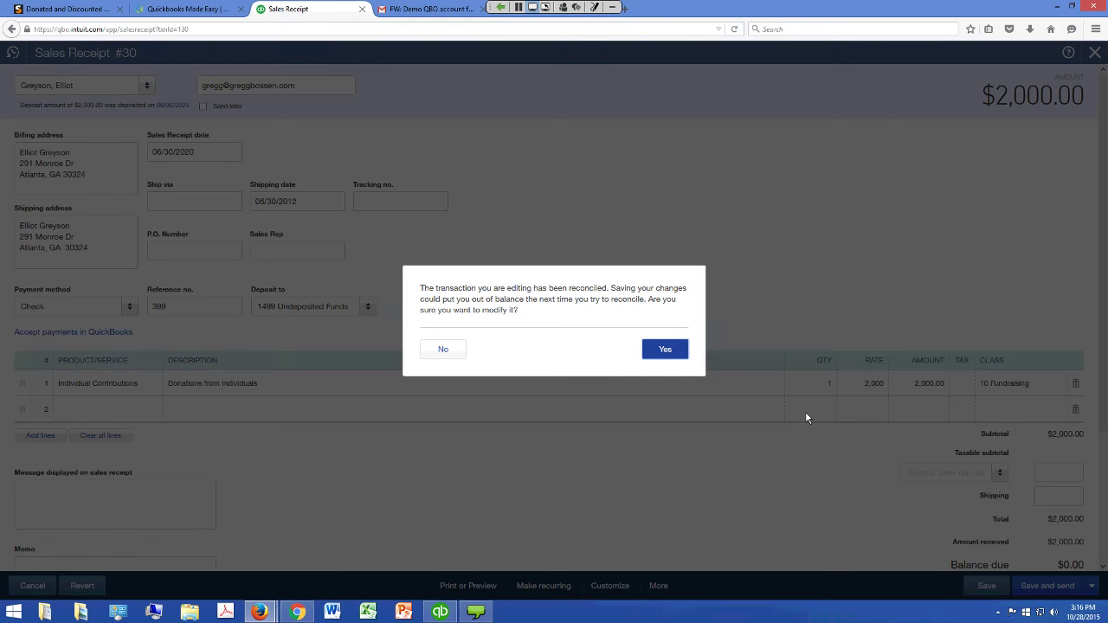
key("Return")
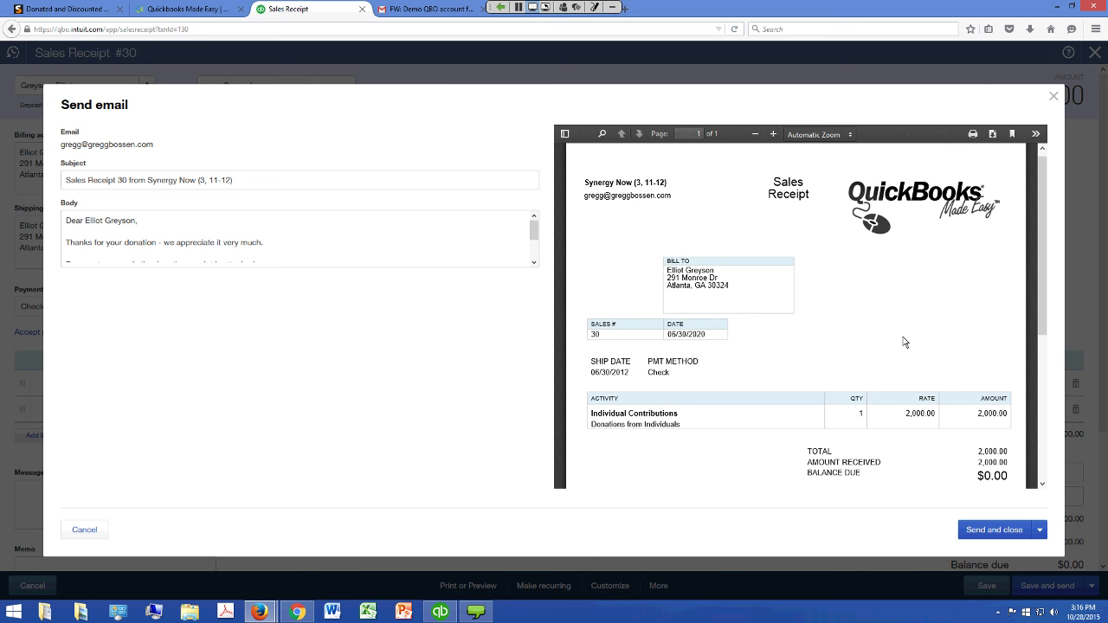
scroll(905, 342, "down", 5)
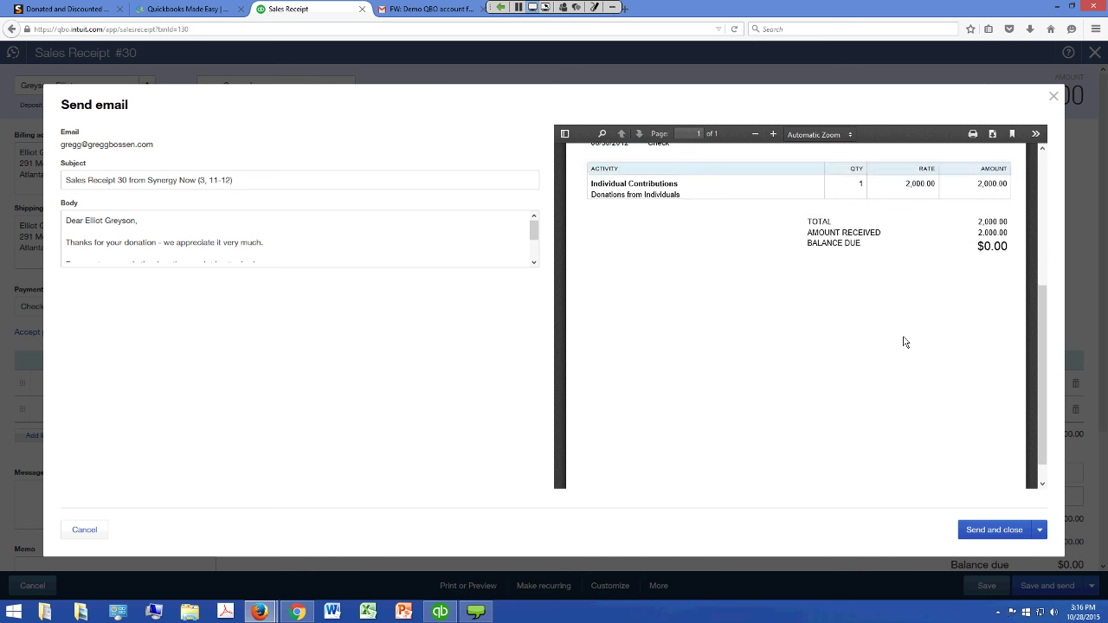
scroll(904, 342, "up", 4)
scroll(904, 342, "up", 2)
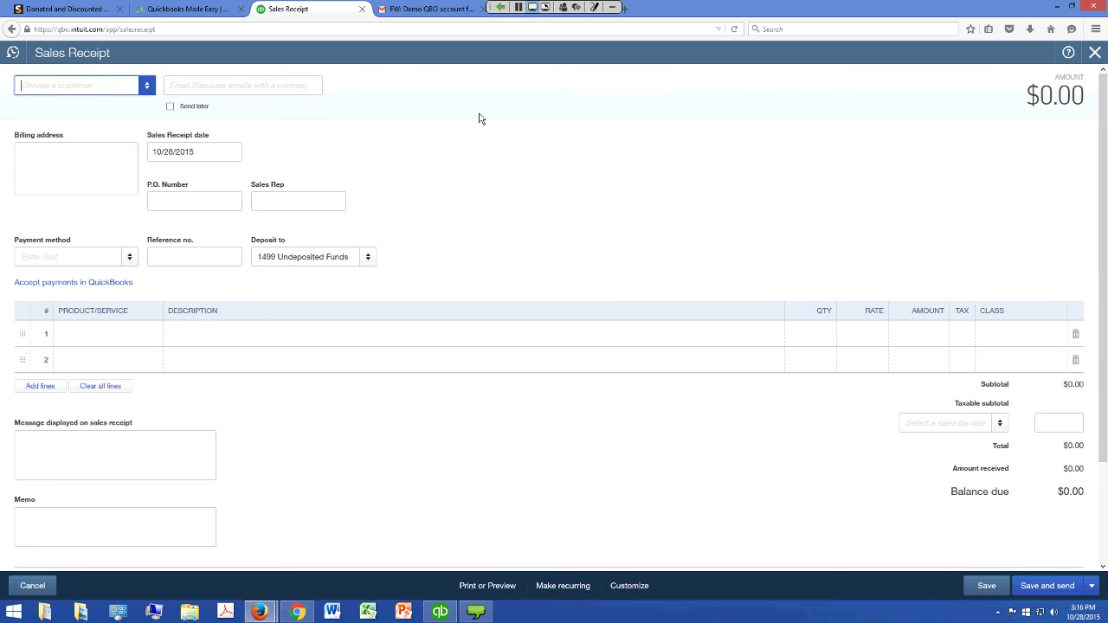
Refresh the Gmail inbox and open the new Sales Receipt 30 email from Synergy Now
left_click(430, 15)
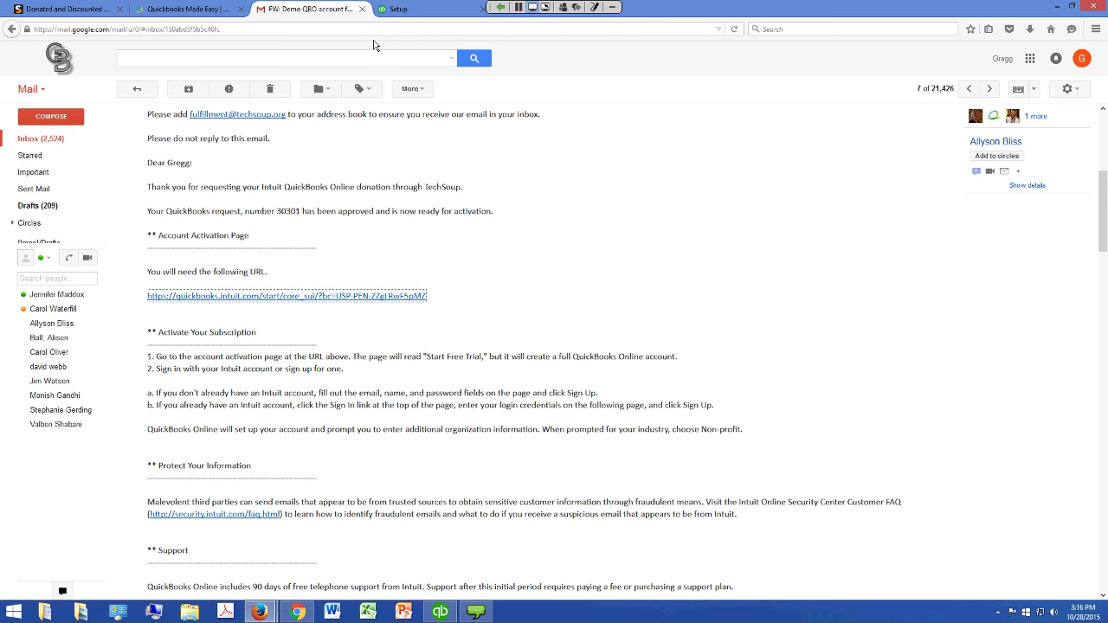
key("ctrl+l")
left_click(61, 173)
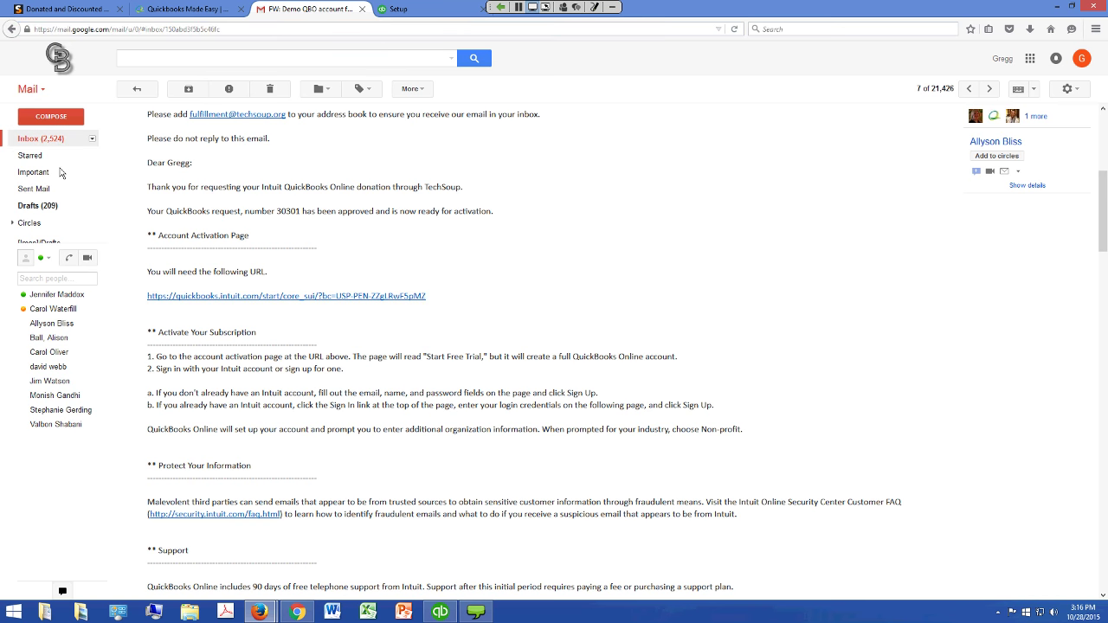
left_click(52, 140)
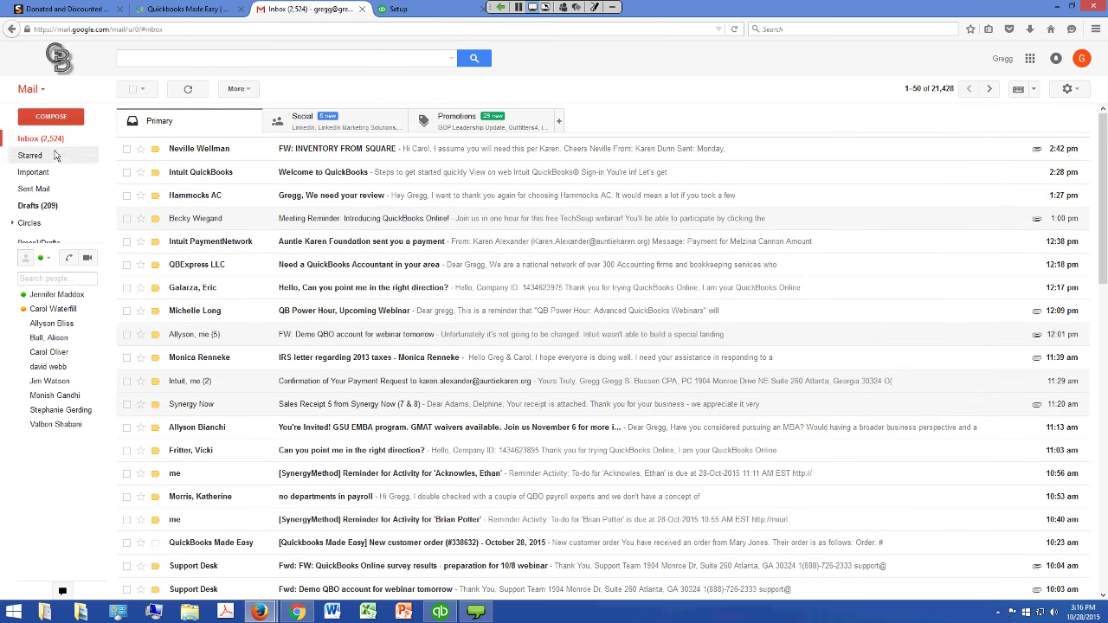
left_click(52, 140)
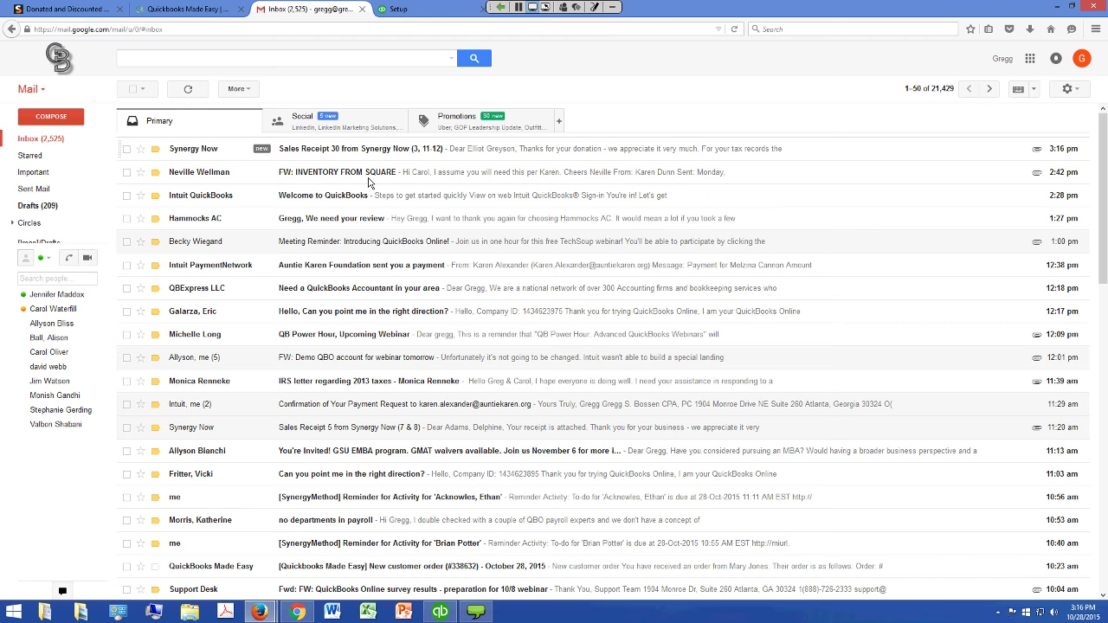
key("o")
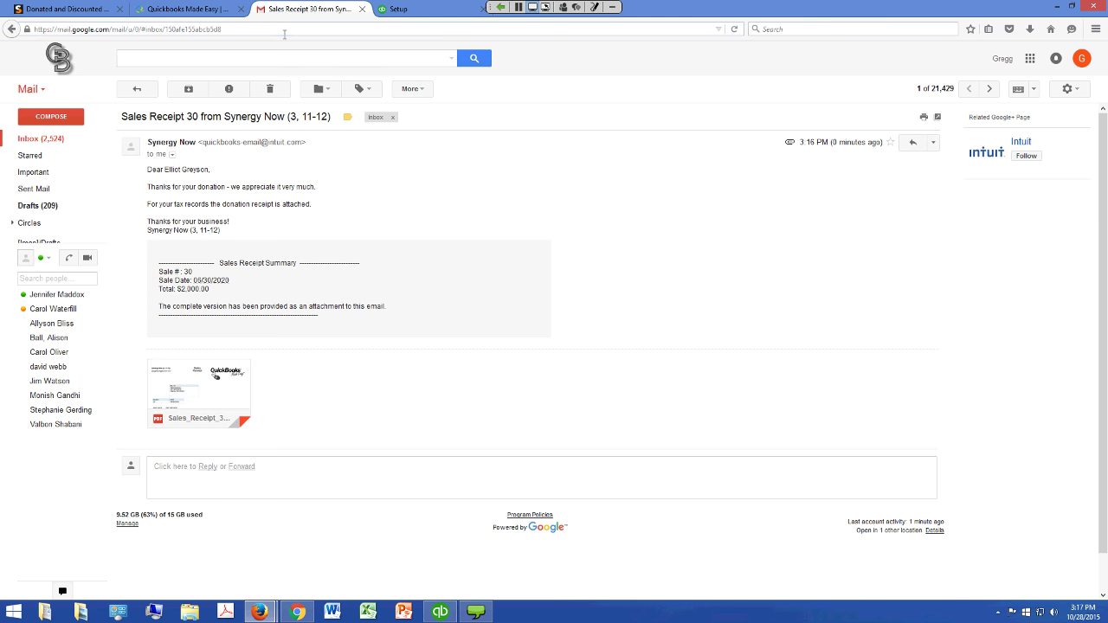
left_click_drag(224, 28, 4, 29)
Go to qbo.intuit.com and open Sales by Customer Summary from All Reports
type("q")
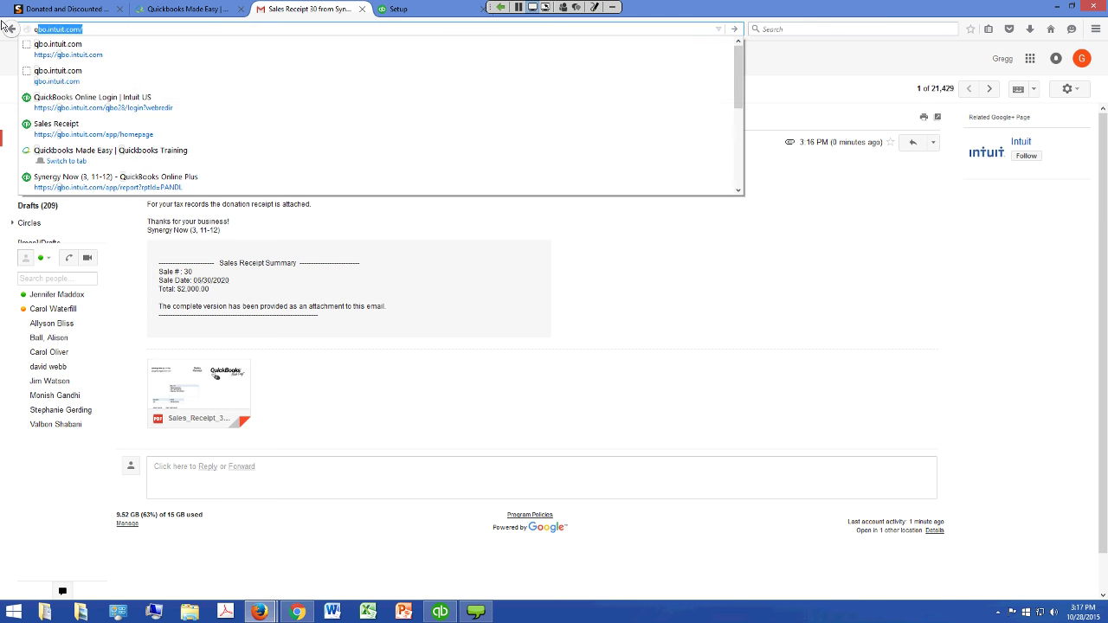
type("bo.intuit")
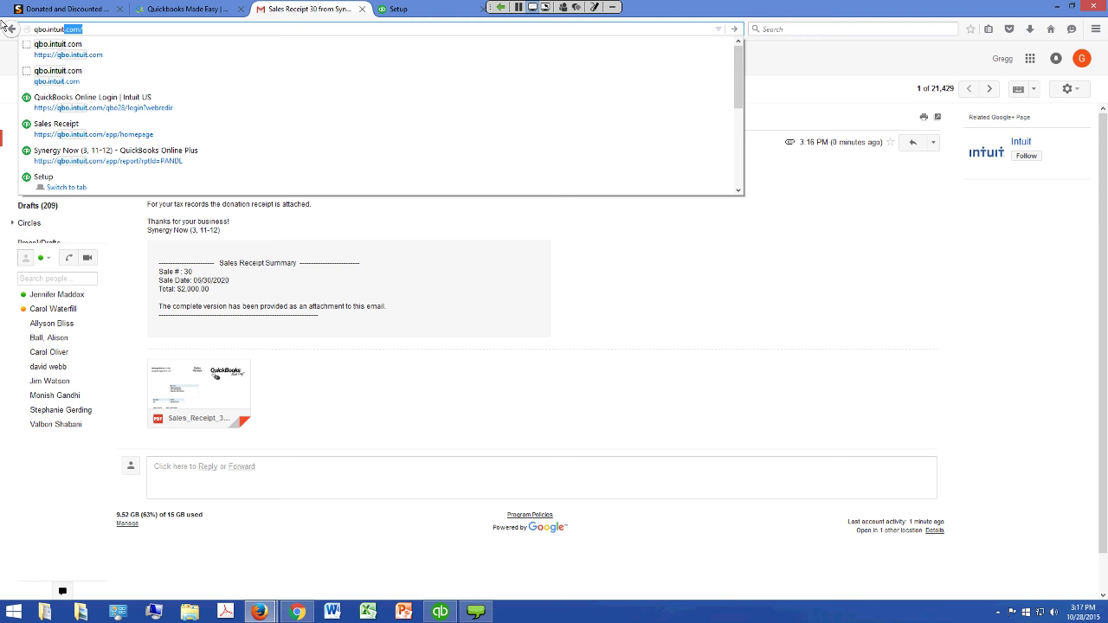
left_click(58, 50)
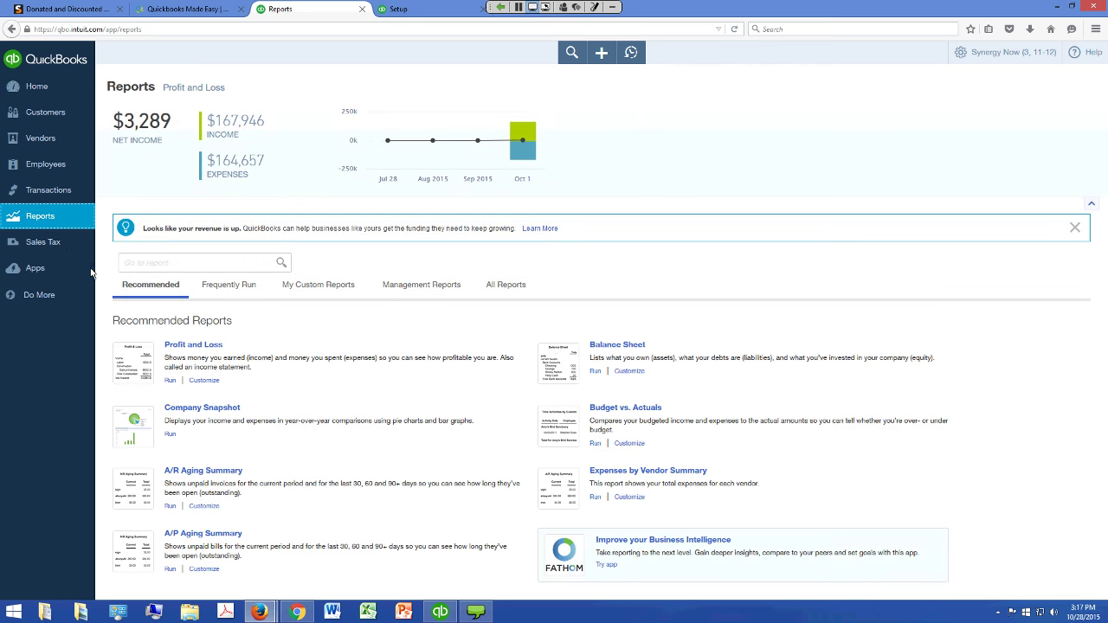
left_click(506, 284)
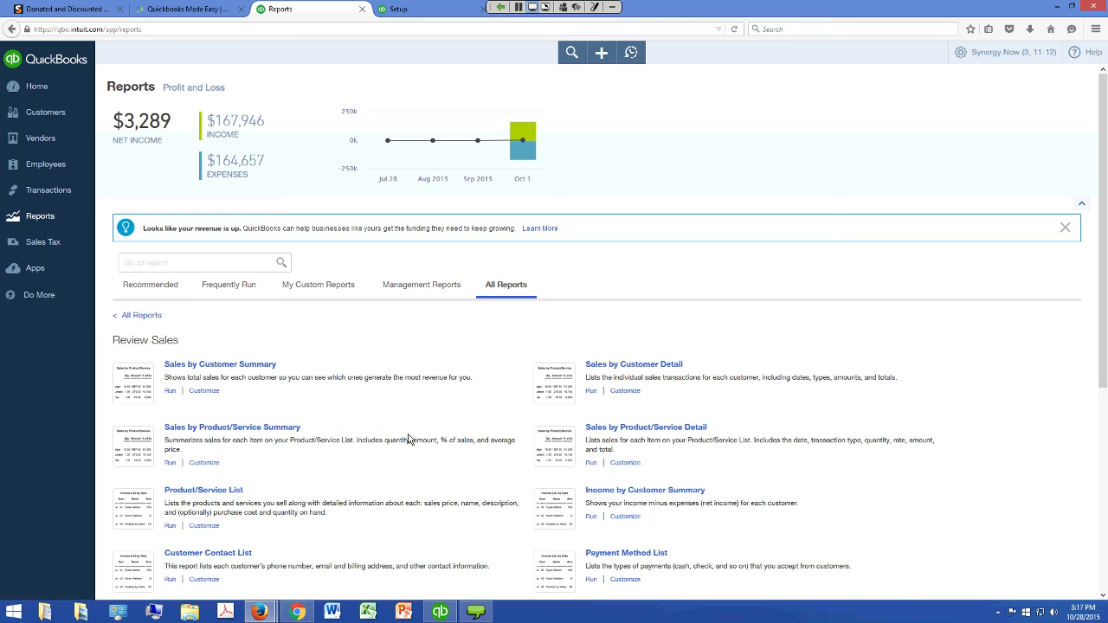
left_click(288, 435)
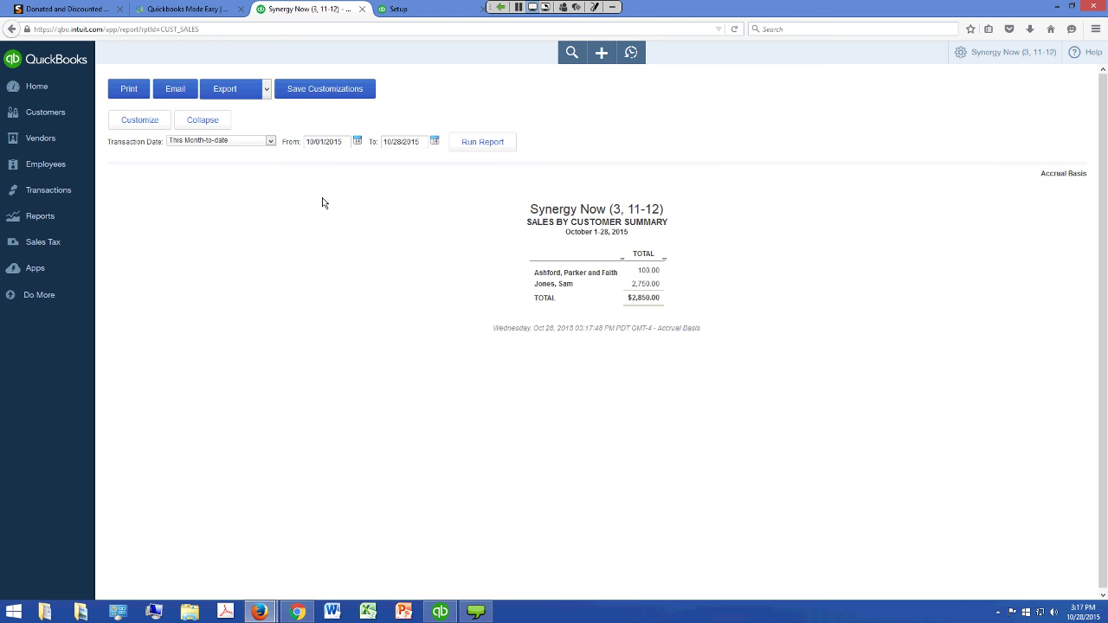
Rerun the Sales by Customer Summary for All Dates and split columns by Calendar Years
key("alt+Down")
key("Home")
key("Return")
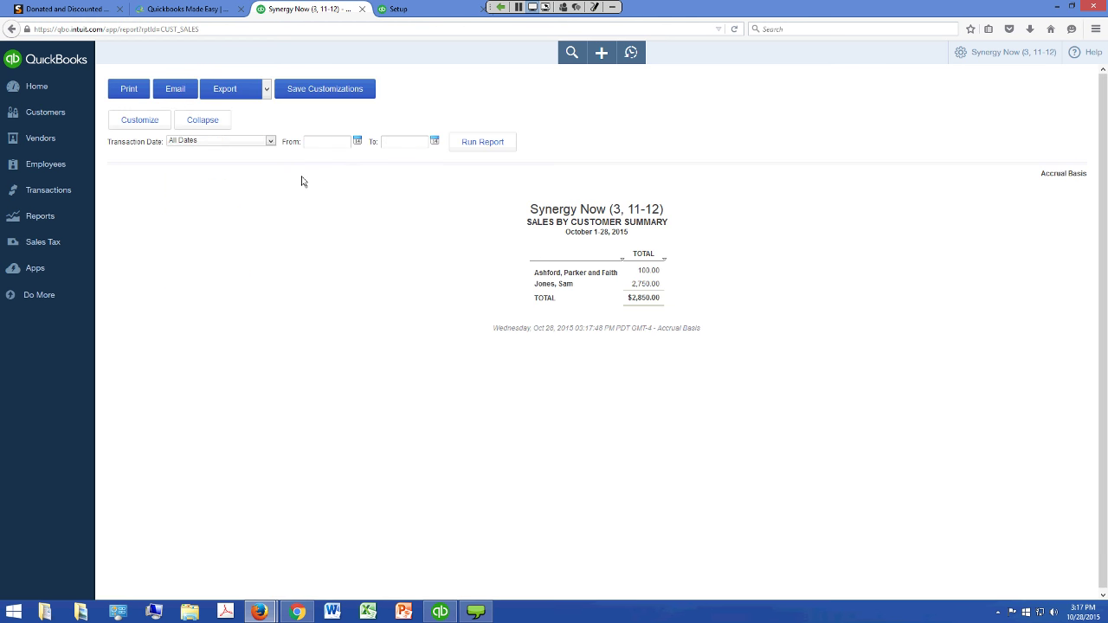
left_click(482, 142)
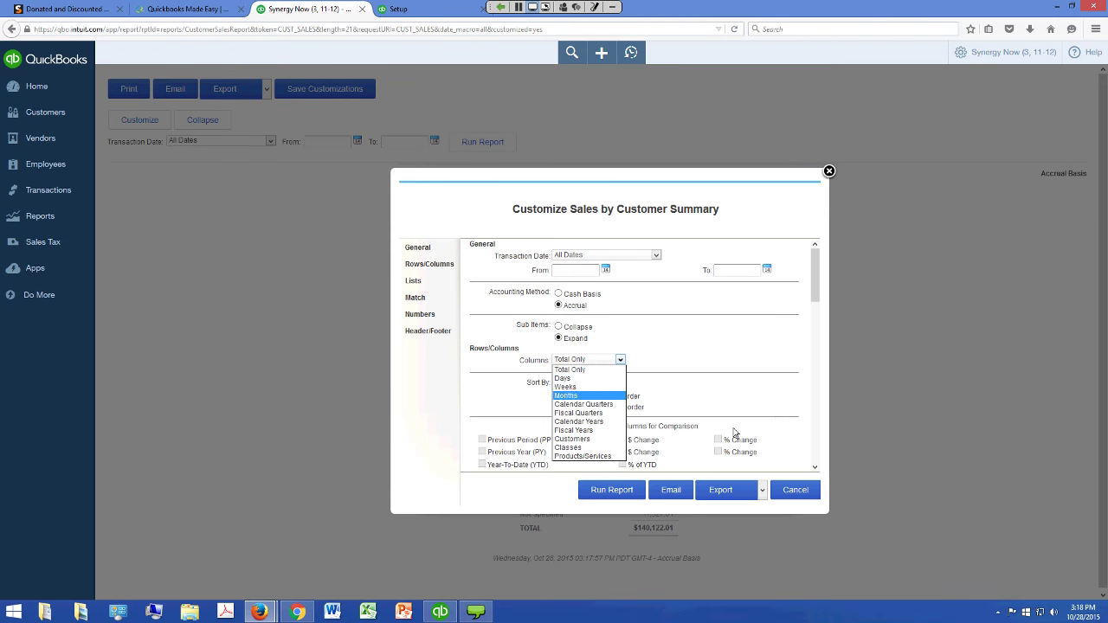
key("Down")
key("Down")
key("Down")
key("Return")
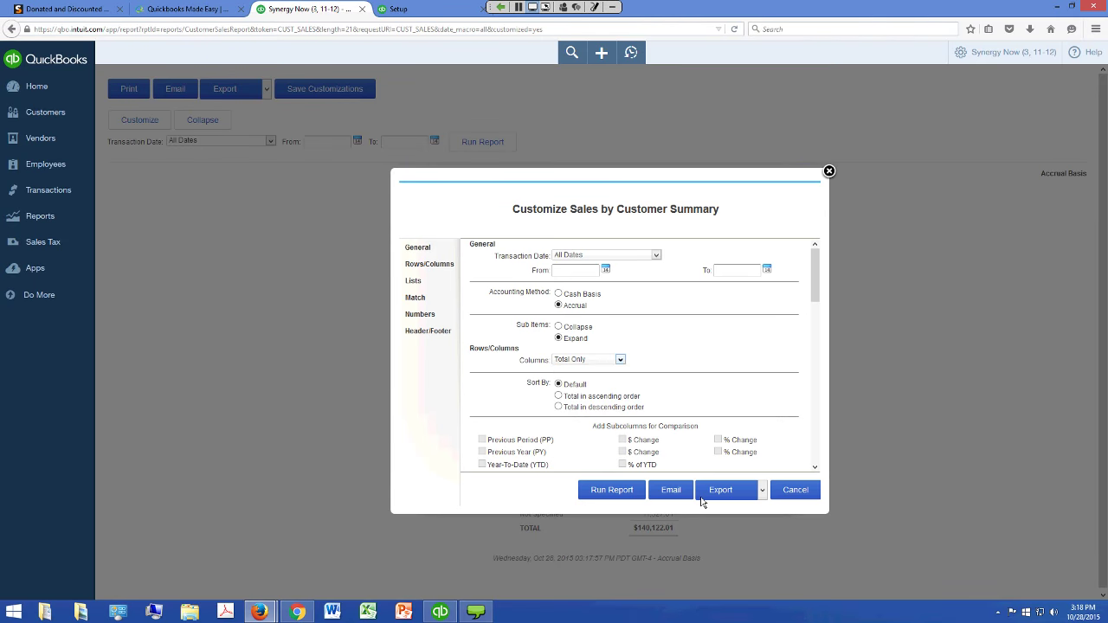